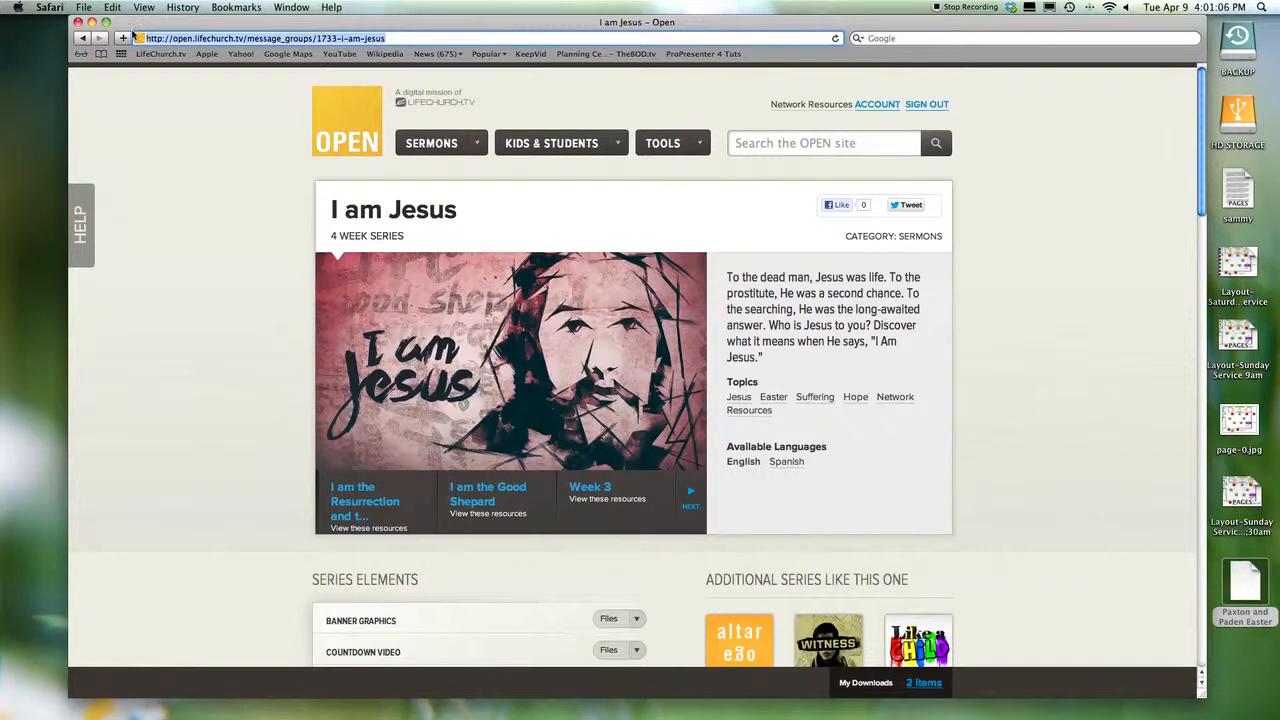
- Load youversion.com/live in Safari to show the YouVersion Live events page
{"action": "type", "text": "youverion"}
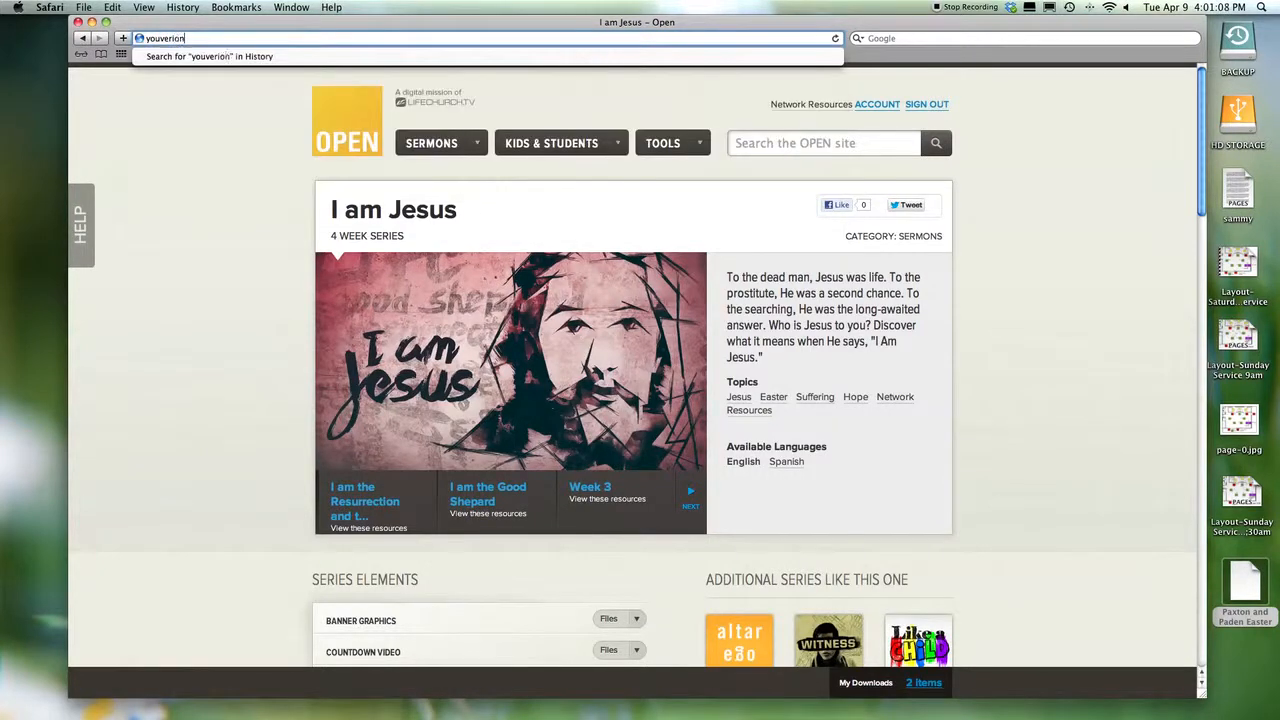
{"action": "key", "text": "BackSpace"}
{"action": "key", "text": "BackSpace"}
{"action": "key", "text": "BackSpace"}
{"action": "type", "text": "sion.com/"}
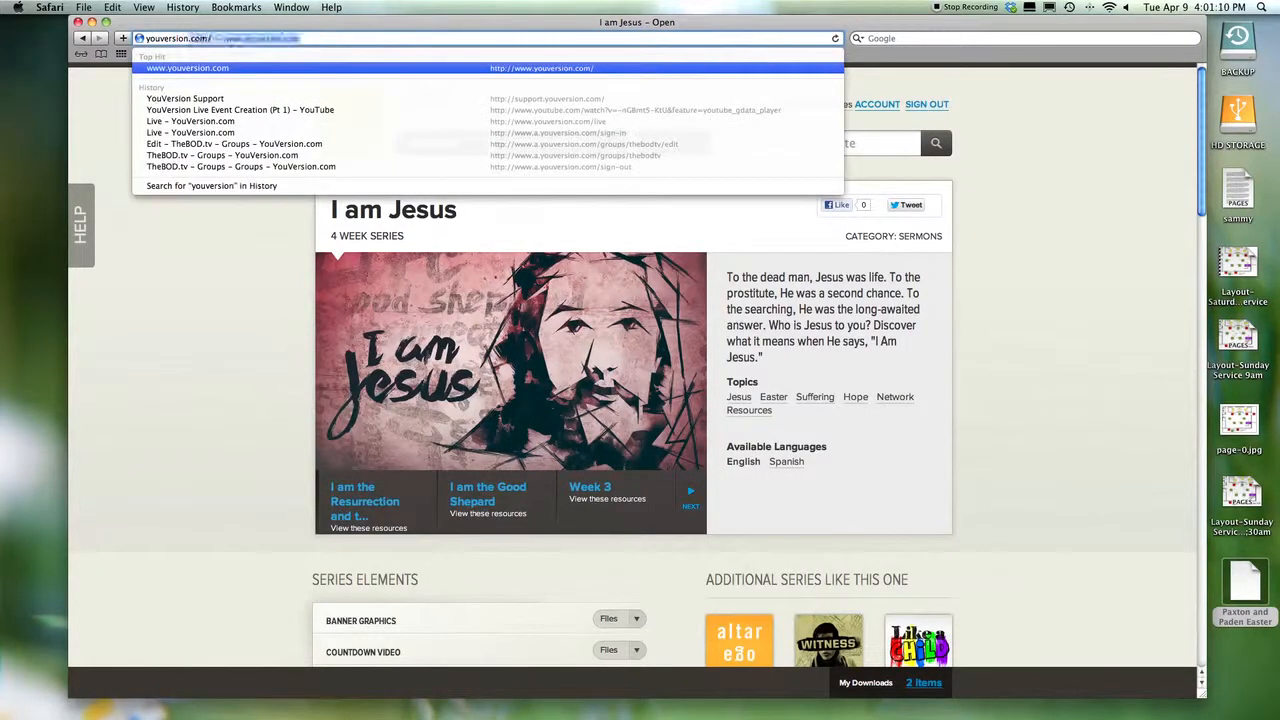
{"action": "type", "text": "live"}
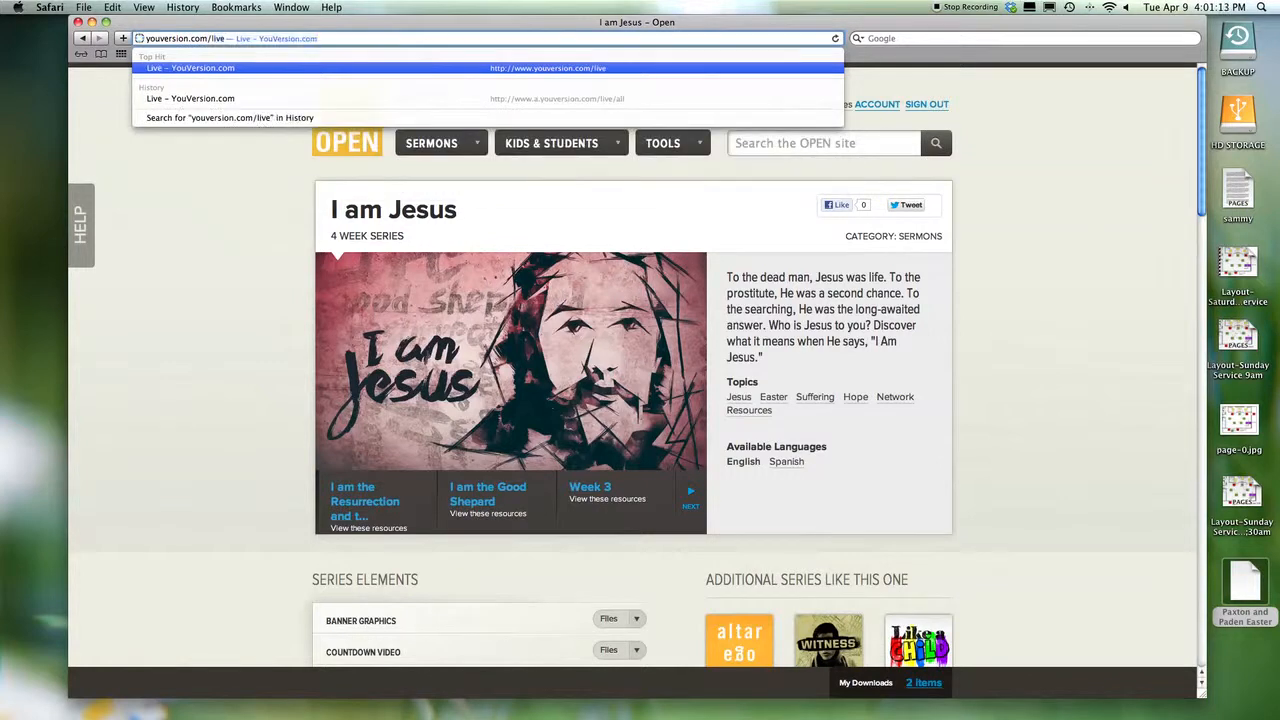
{"action": "key", "text": "Return"}
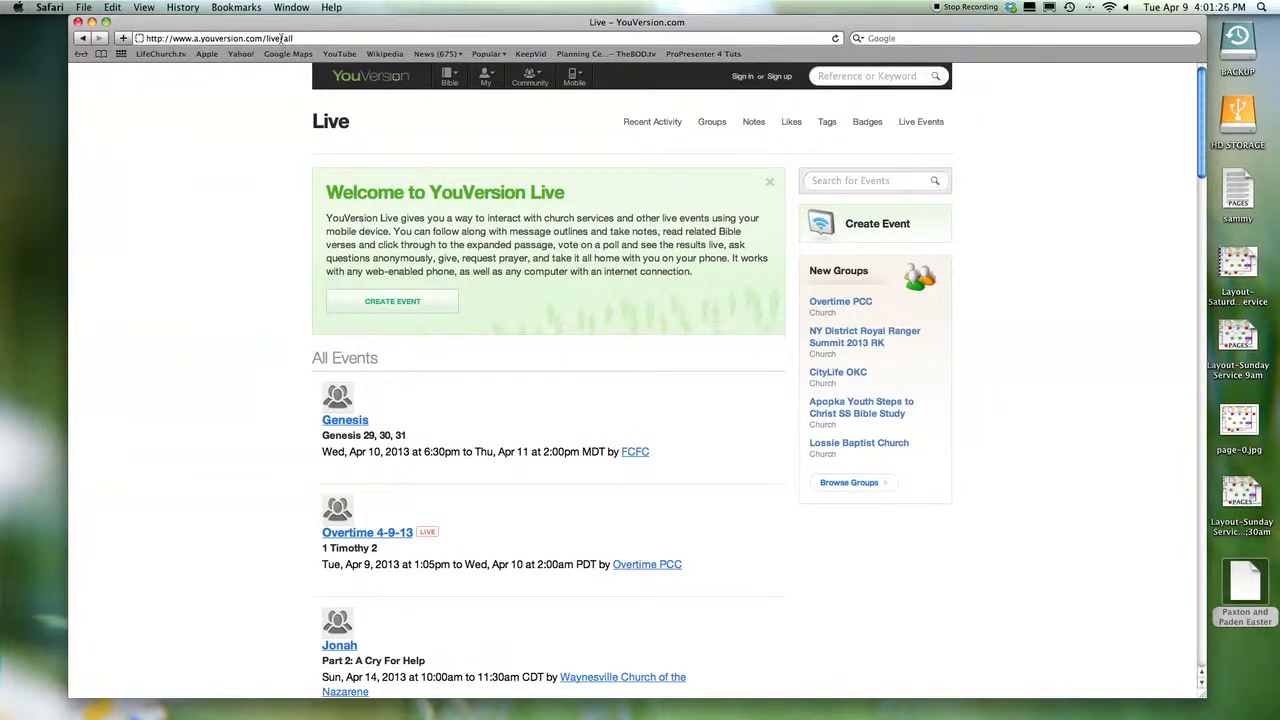
- Sign in to YouVersion Live with the account's e-mail address and password
{"action": "left_click", "coordinate": [740, 78]}
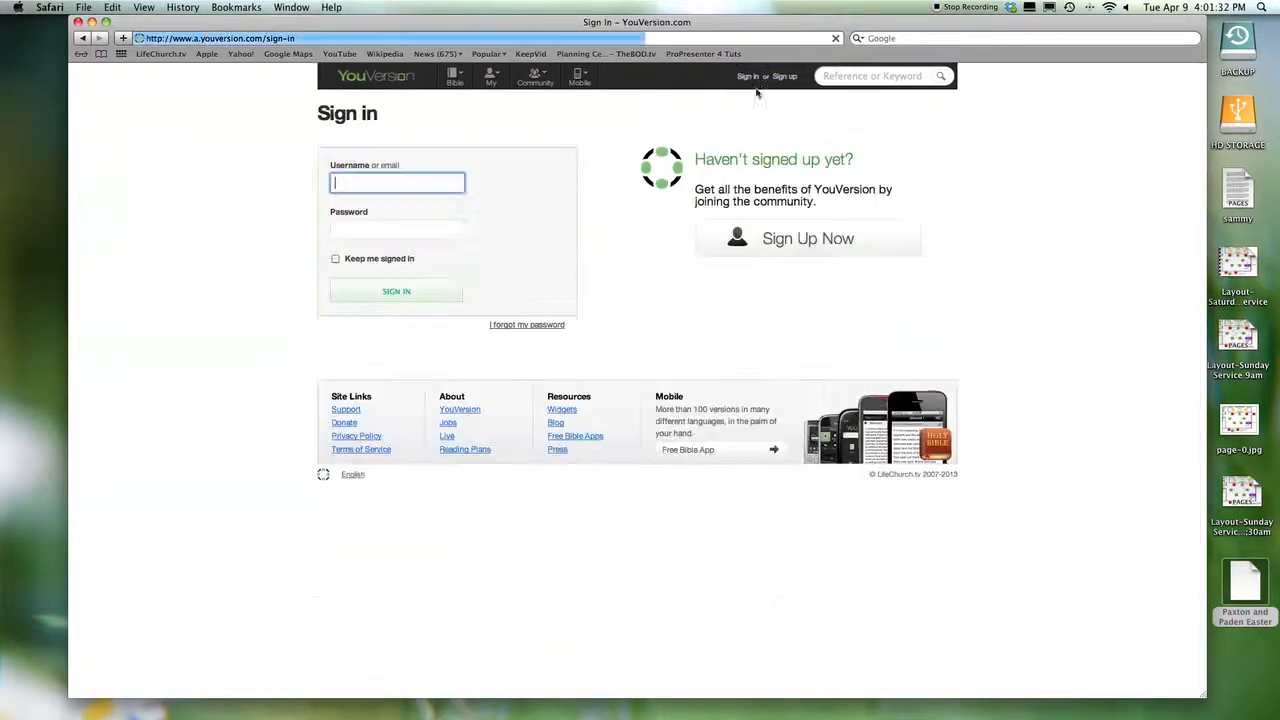
{"action": "type", "text": "jowel"}
{"action": "key", "text": "BackSpace"}
{"action": "key", "text": "BackSpace"}
{"action": "key", "text": "BackSpace"}
{"action": "key", "text": "BackSpace"}
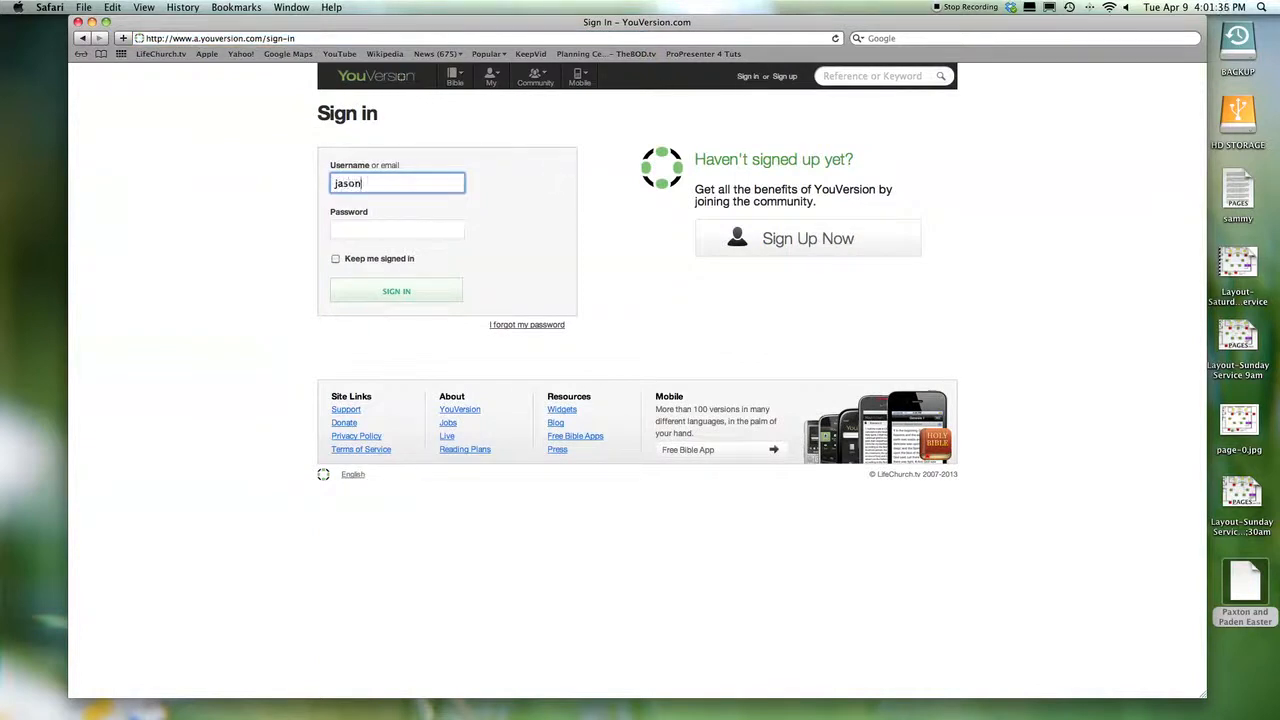
{"action": "key", "text": "Tab"}
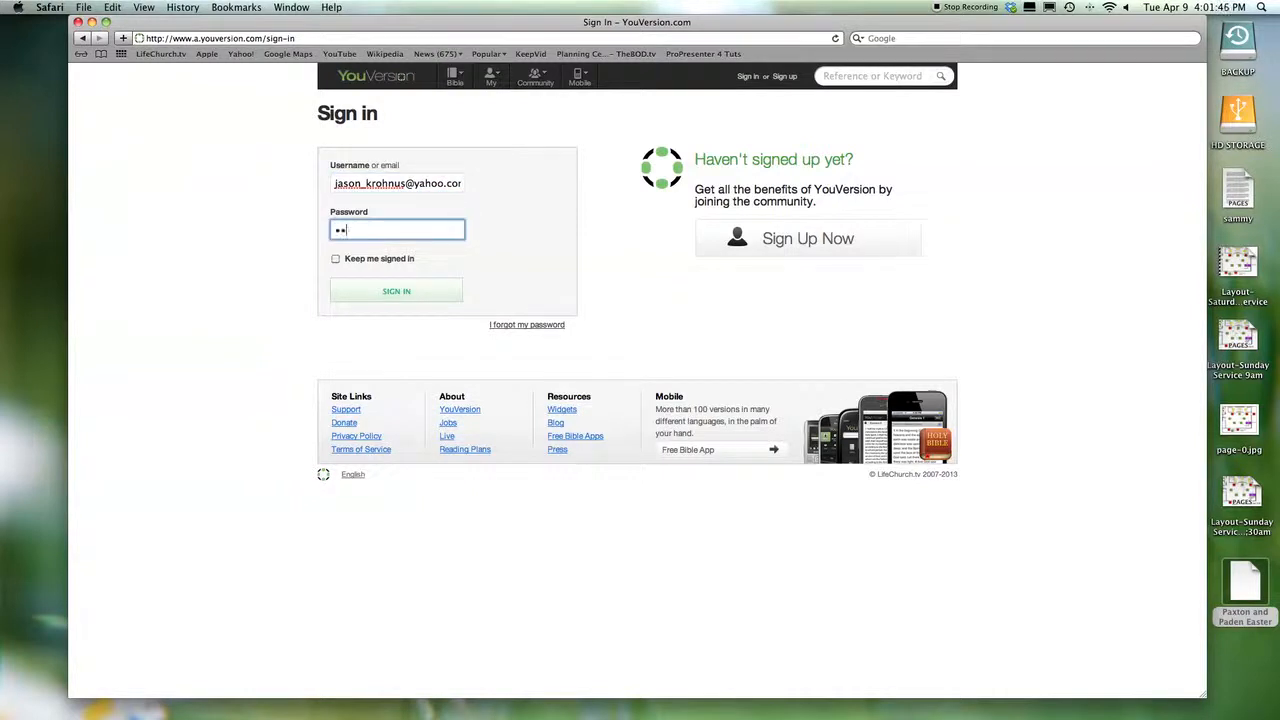
{"action": "type", "text": "•••••"}
{"action": "left_click", "coordinate": [430, 292]}
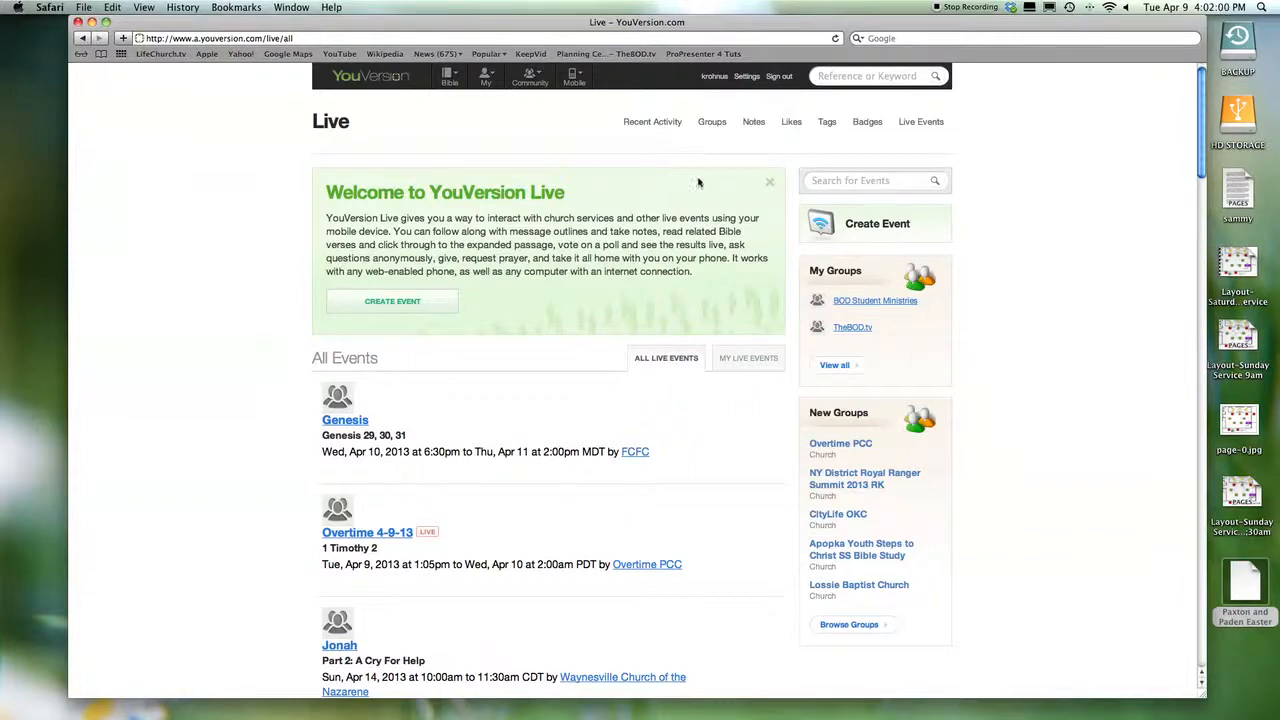
- Open the TheBOD.tv group and start editing its I AM JESUS event
{"action": "scroll", "coordinate": [840, 305], "scroll_direction": "down", "scroll_amount": 3}
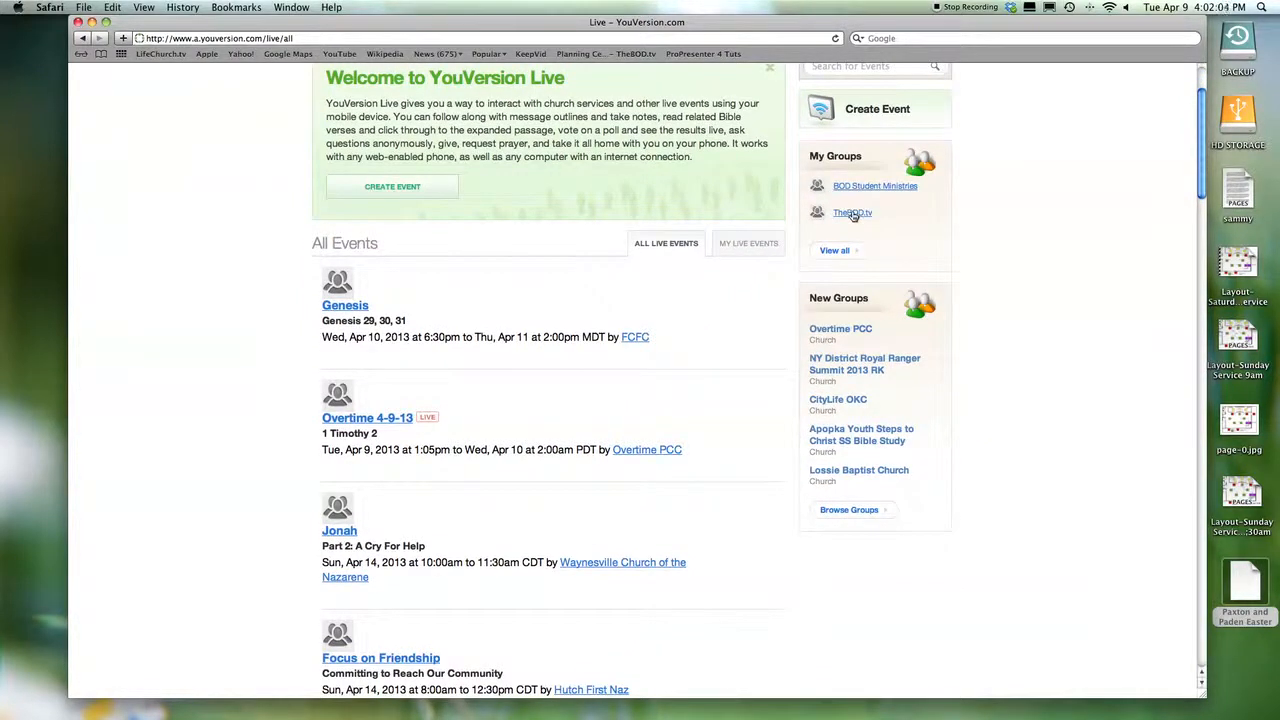
{"action": "left_click", "coordinate": [853, 213]}
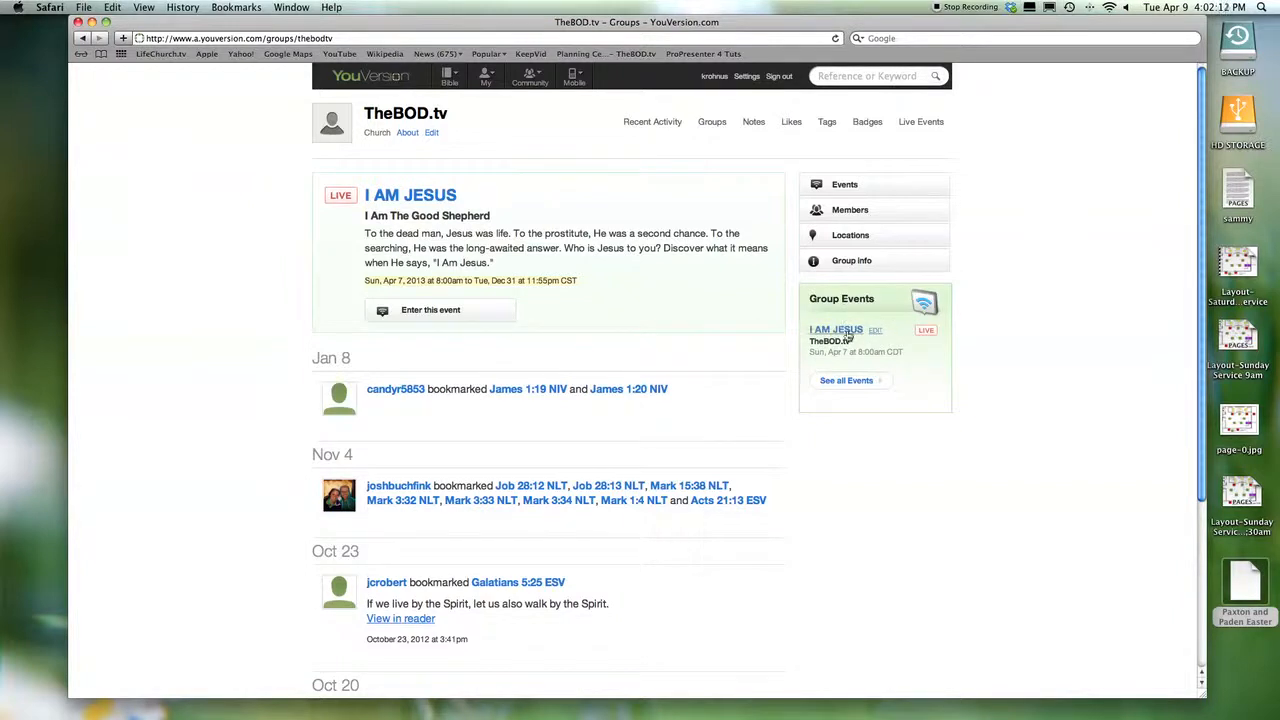
{"action": "left_click", "coordinate": [876, 333]}
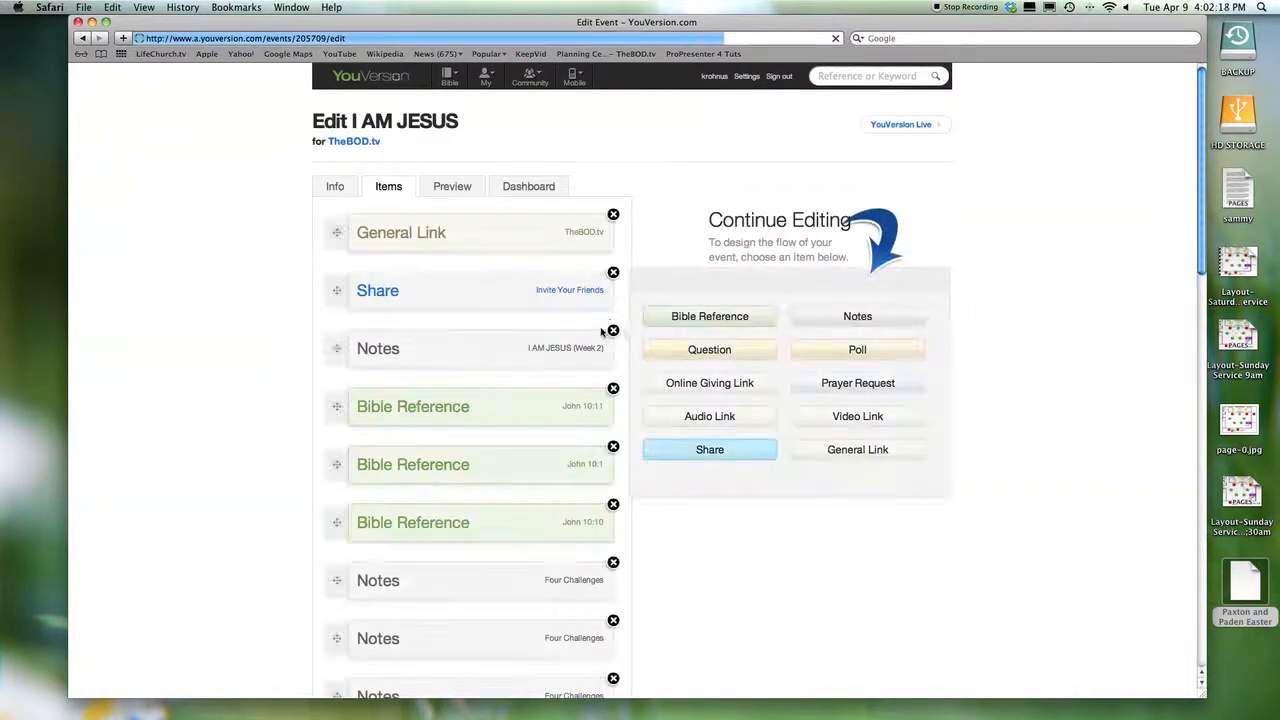
- On the Info tab, retitle the event from 'I AM JESUS' to 'I Am Jesus'
{"action": "left_click", "coordinate": [328, 188]}
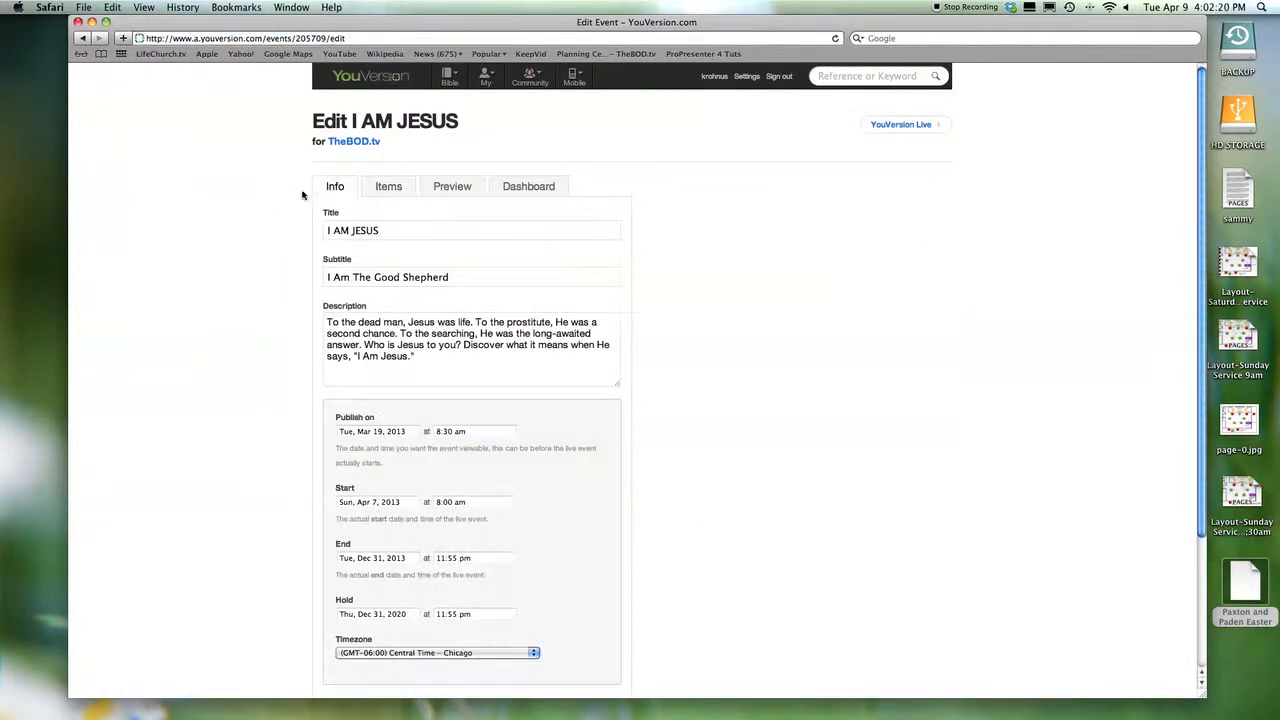
{"action": "scroll", "coordinate": [424, 247], "scroll_direction": "down", "scroll_amount": 2}
{"action": "scroll", "coordinate": [424, 247], "scroll_direction": "up", "scroll_amount": 2}
{"action": "left_click_drag", "start_coordinate": [390, 230], "coordinate": [278, 232]}
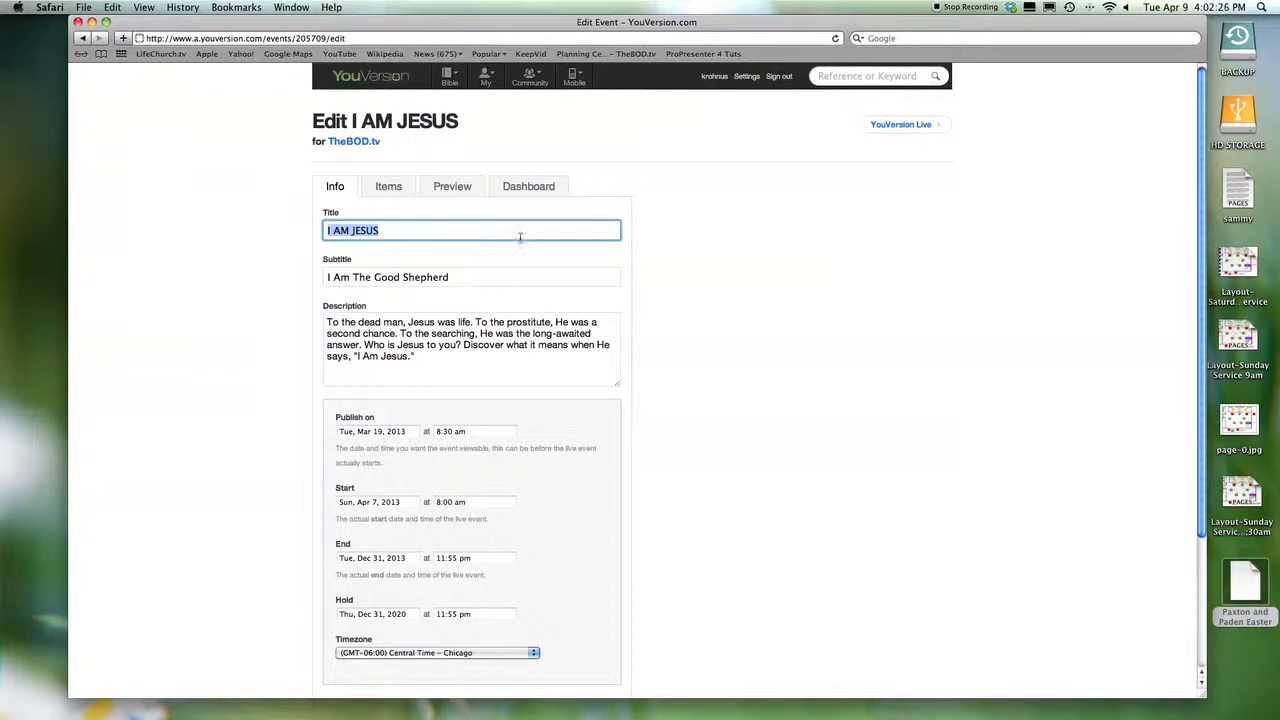
{"action": "type", "text": "I Am jesus"}
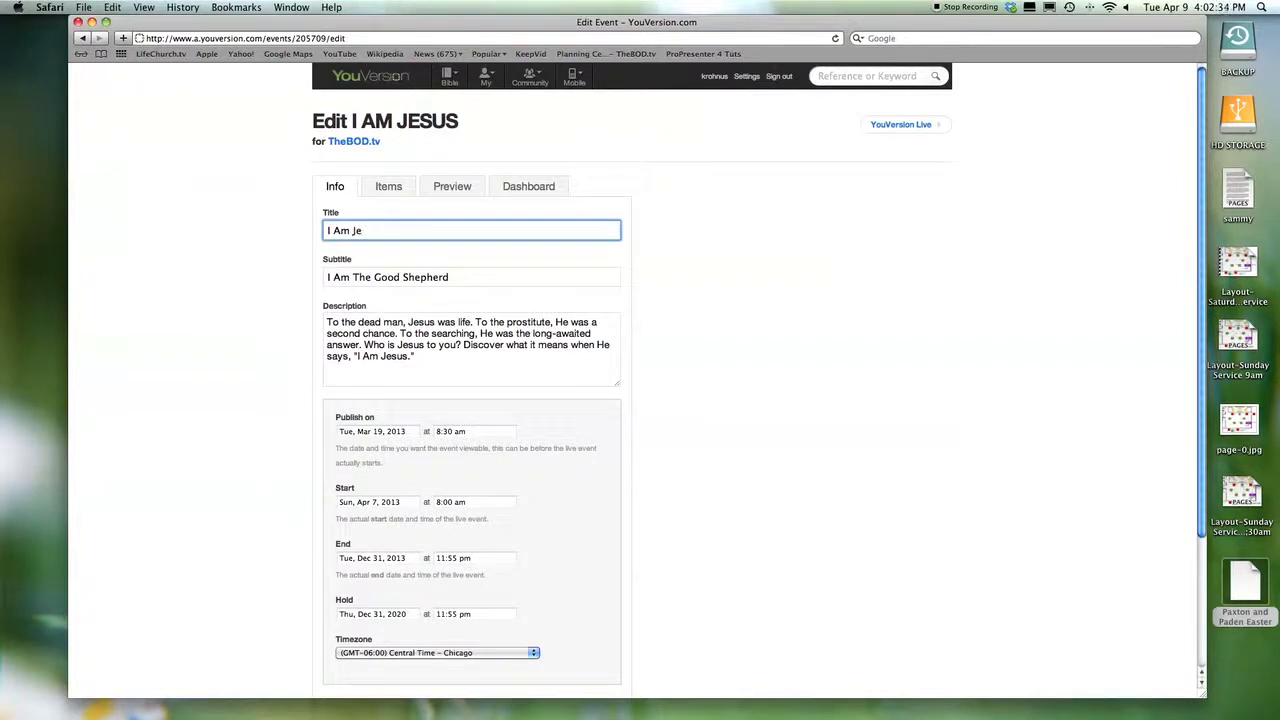
{"action": "left_click_drag", "start_coordinate": [856, 28], "coordinate": [582, 31]}
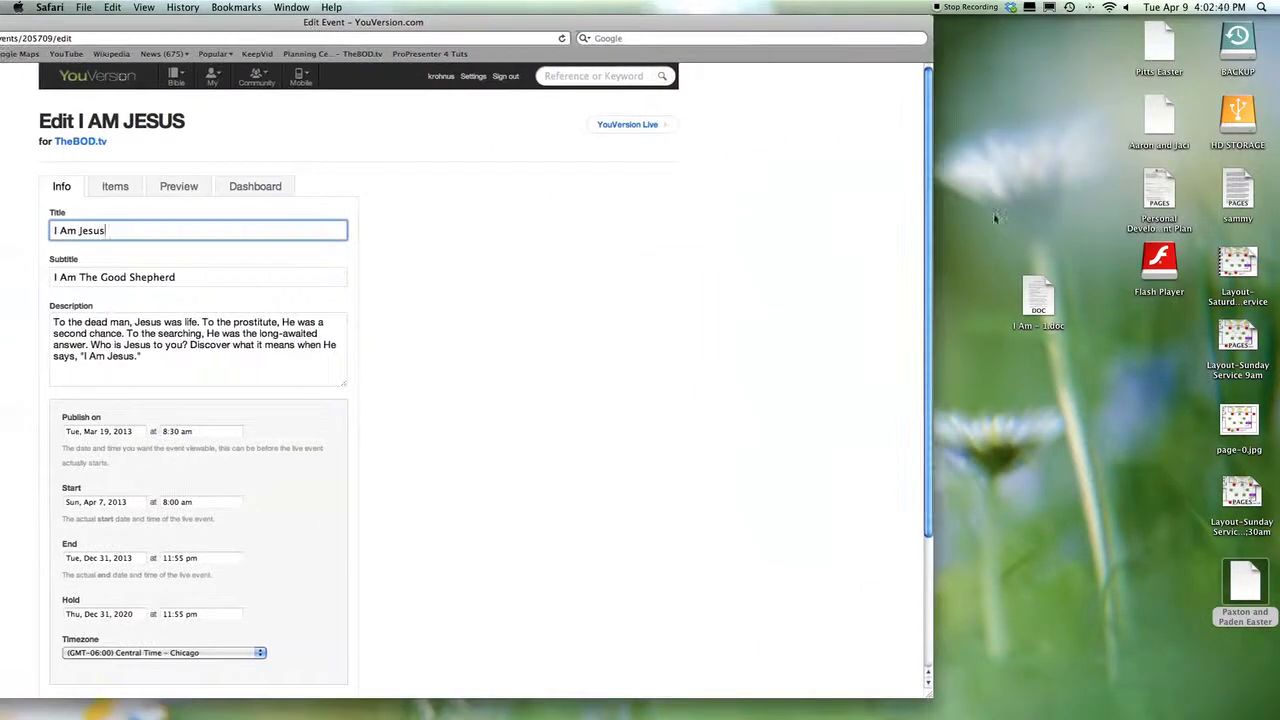
- Open the I AM JESUS—1 sermon outline in Pages and arrange it beside the event editor
{"action": "double_click", "coordinate": [1050, 297]}
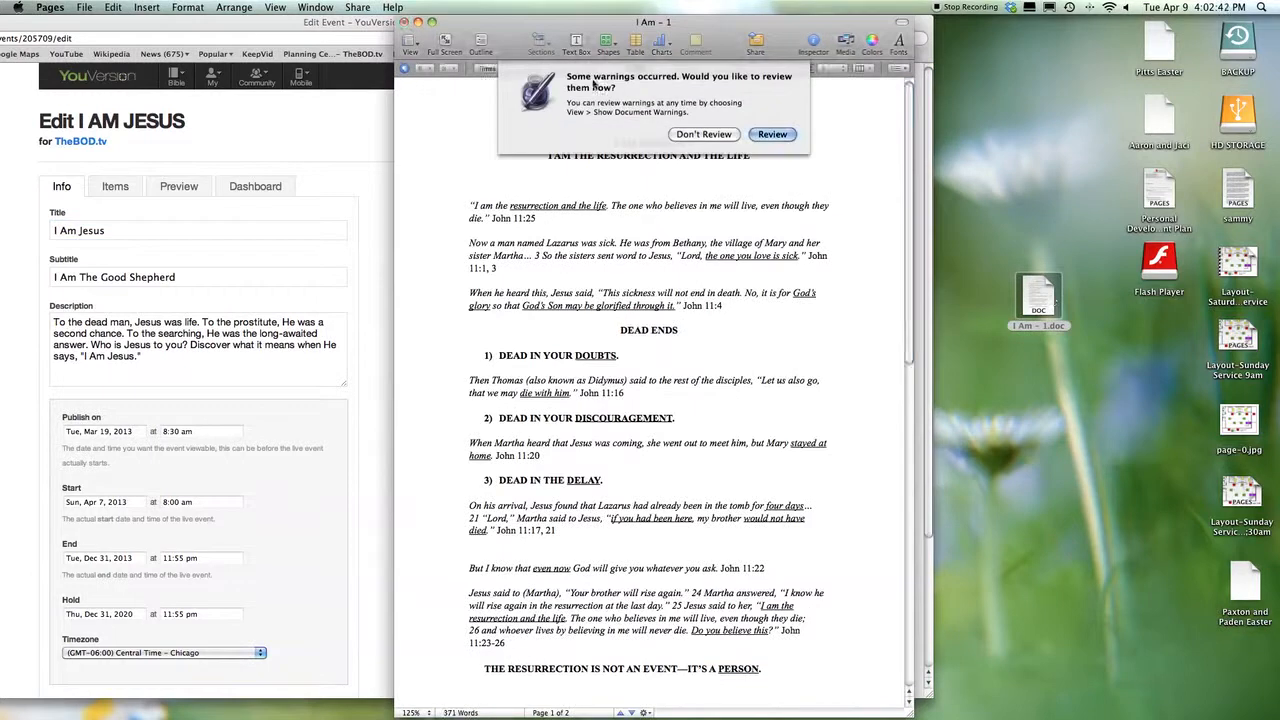
{"action": "left_click", "coordinate": [730, 141]}
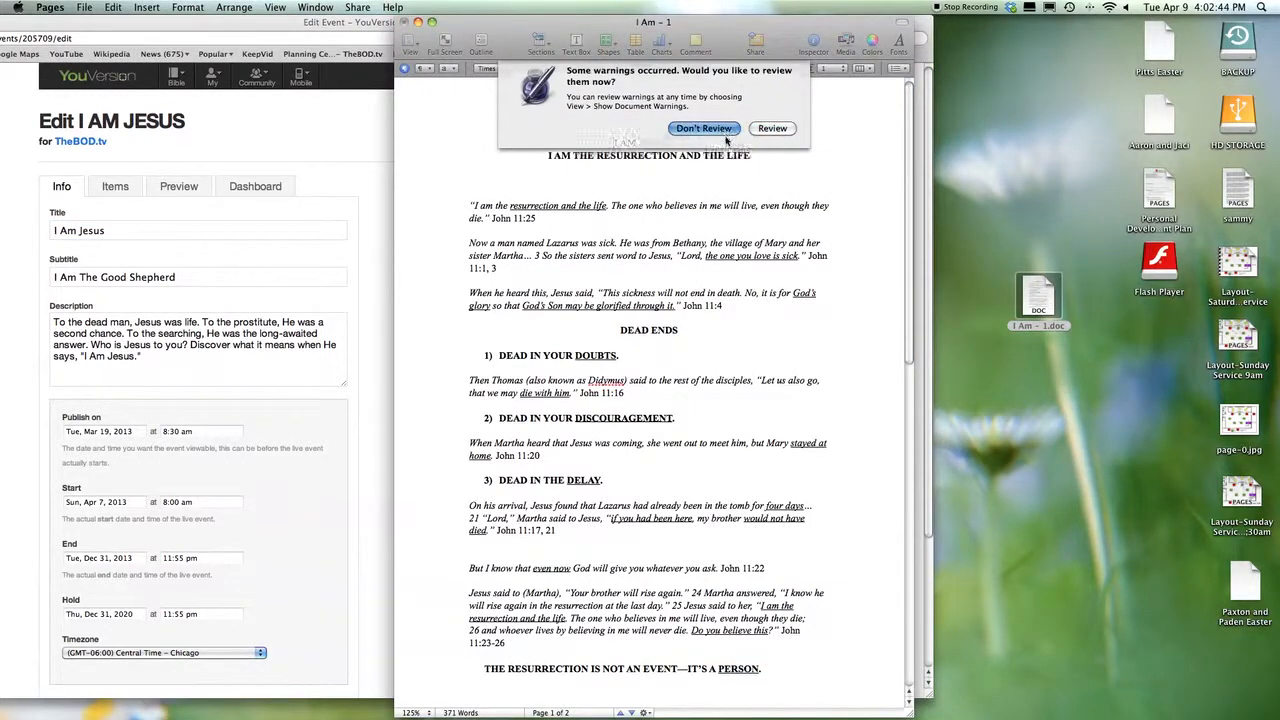
{"action": "left_click_drag", "start_coordinate": [721, 37], "coordinate": [974, 37]}
{"action": "left_click_drag", "start_coordinate": [509, 29], "coordinate": [567, 34]}
{"action": "left_click", "coordinate": [1018, 152]}
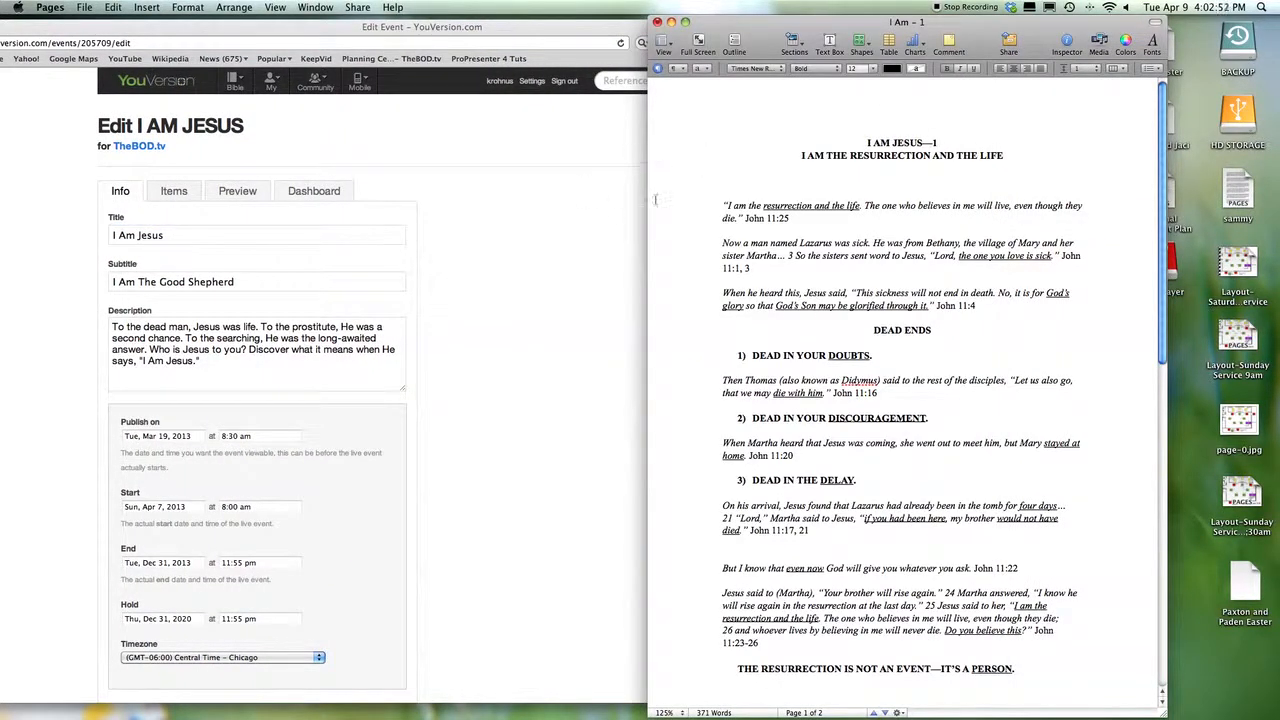
{"action": "left_click", "coordinate": [293, 284]}
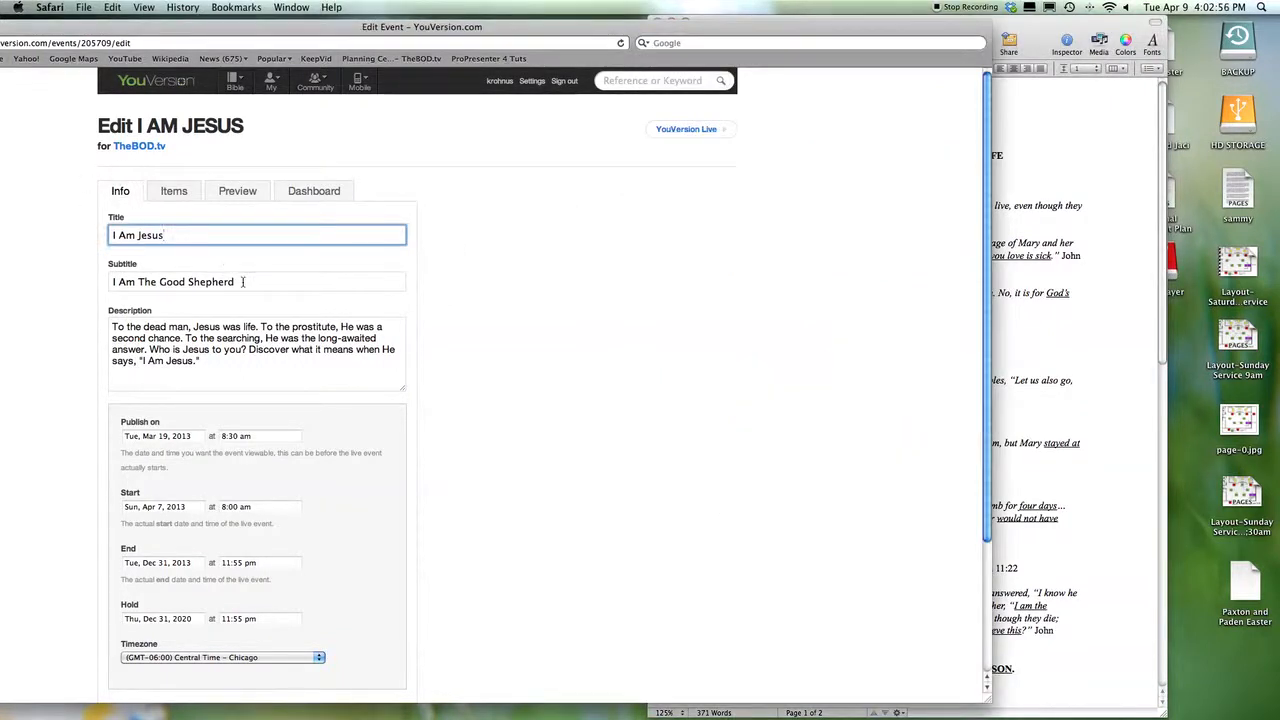
- Enter 'I Am the Resurrection and the Life' as the event subtitle
{"action": "key", "text": "Tab"}
{"action": "type", "text": "I a"}
{"action": "key", "text": "BackSpace"}
{"action": "type", "text": "Am The"}
{"action": "key", "text": "BackSpace"}
{"action": "key", "text": "BackSpace"}
{"action": "key", "text": "BackSpace"}
{"action": "key", "text": "BackSpace"}
{"action": "type", "text": "tghehe Resurrecti"}
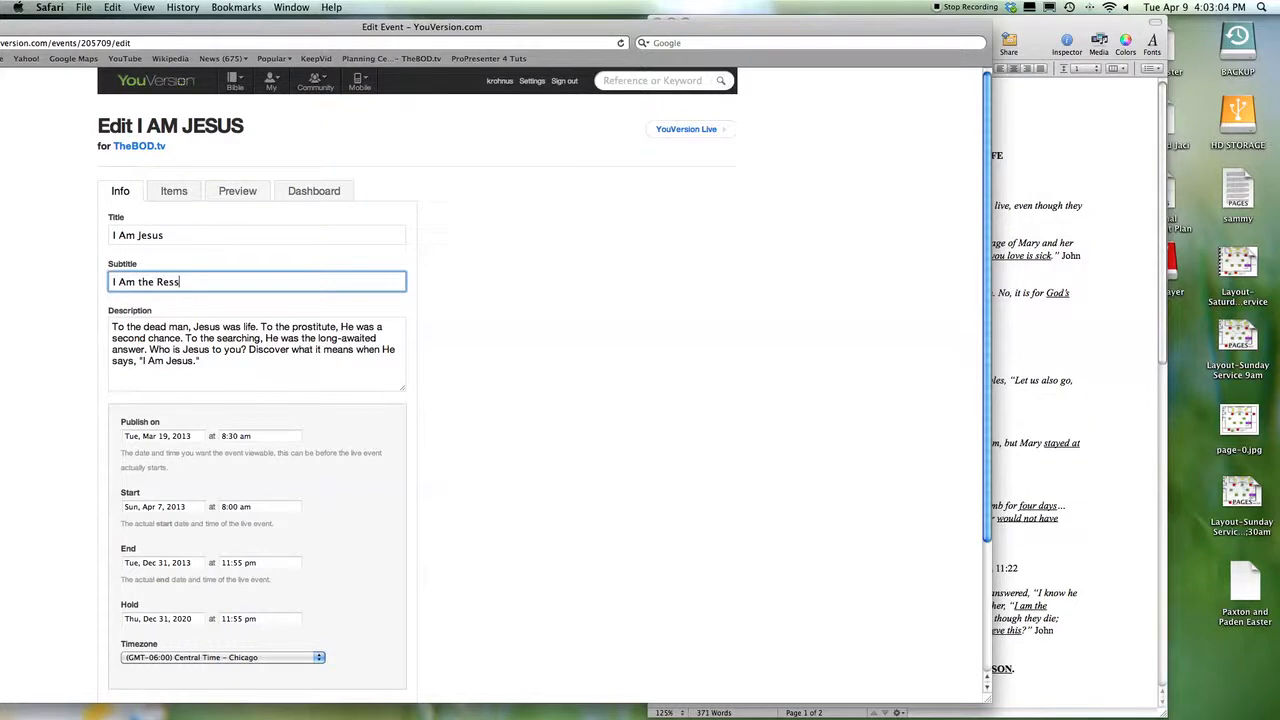
{"action": "type", "text": "on and the Life"}
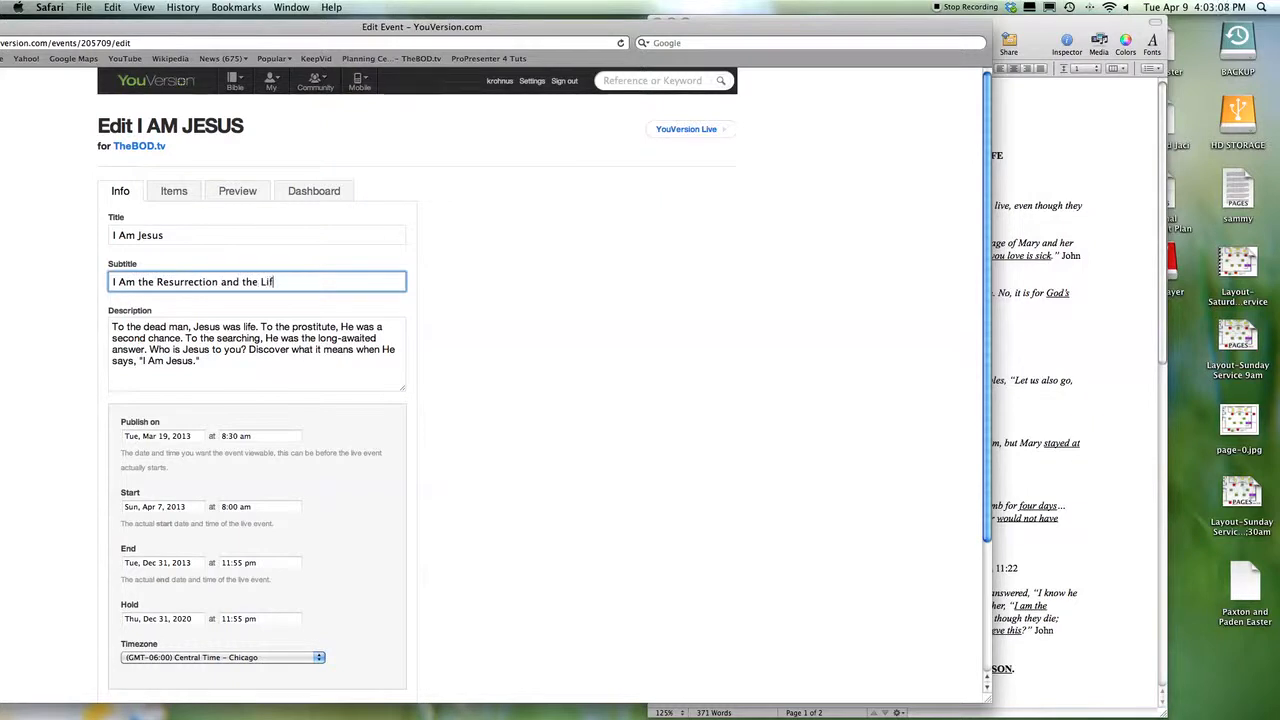
{"action": "left_click", "coordinate": [575, 326]}
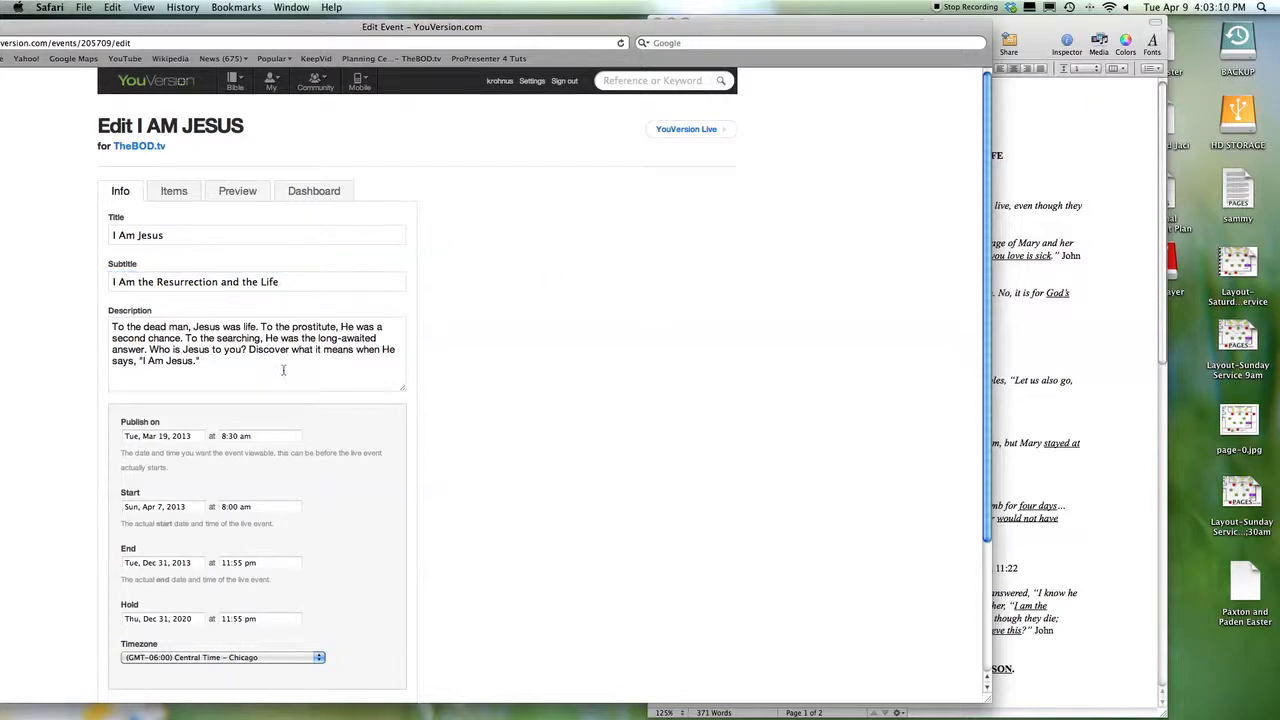
{"action": "scroll", "coordinate": [280, 373], "scroll_direction": "down", "scroll_amount": 2}
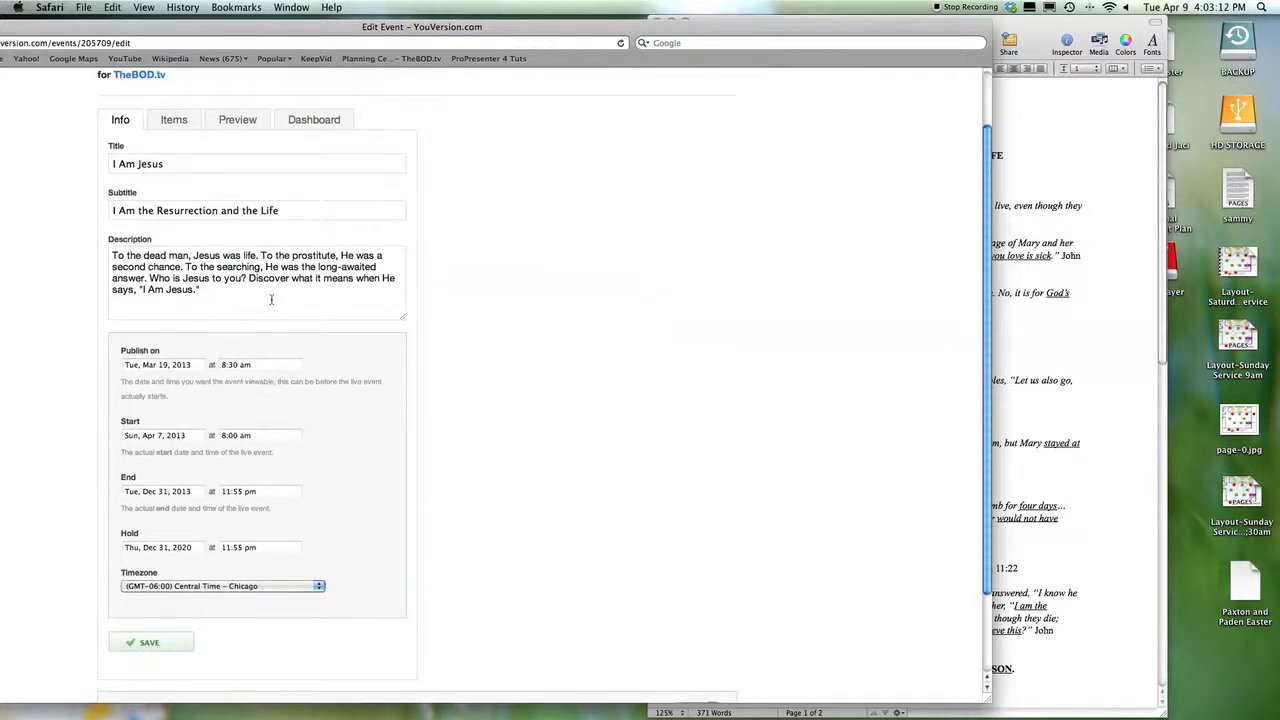
{"action": "left_click_drag", "start_coordinate": [508, 27], "coordinate": [690, 22]}
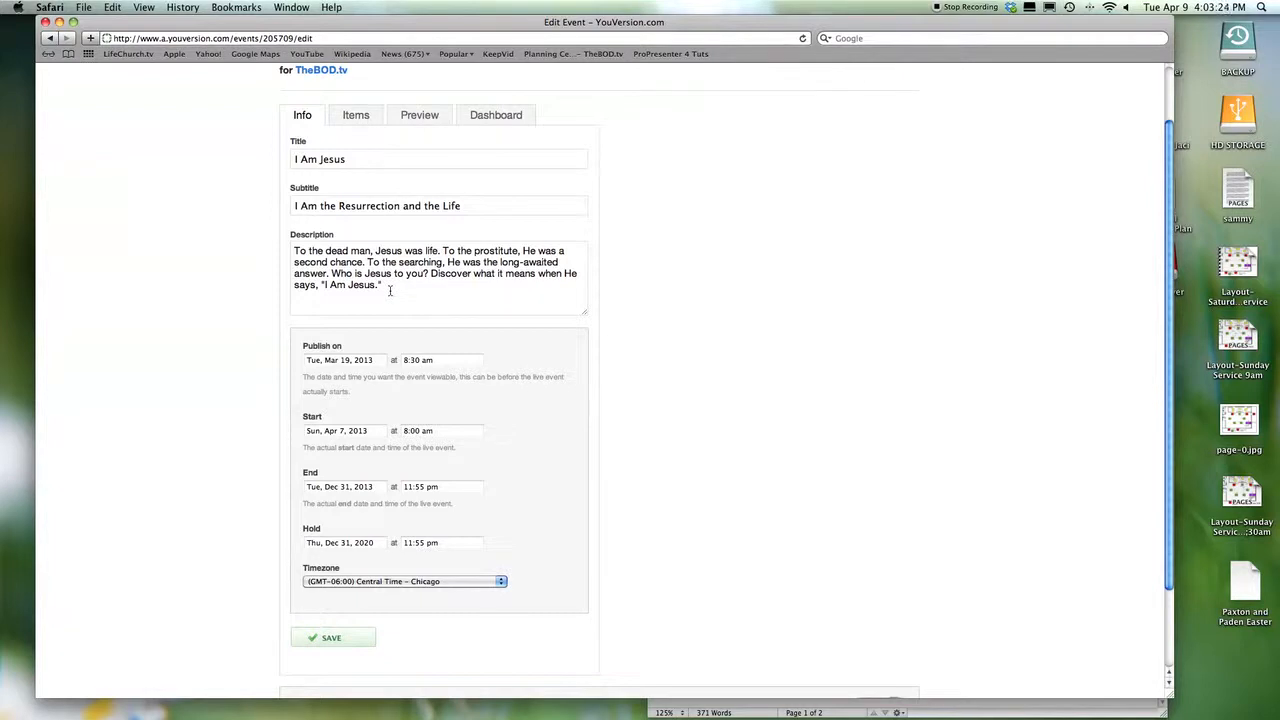
- In a new tab, open the I am Jesus series page on LifeChurch.tv OPEN
{"action": "key", "text": "super+t"}
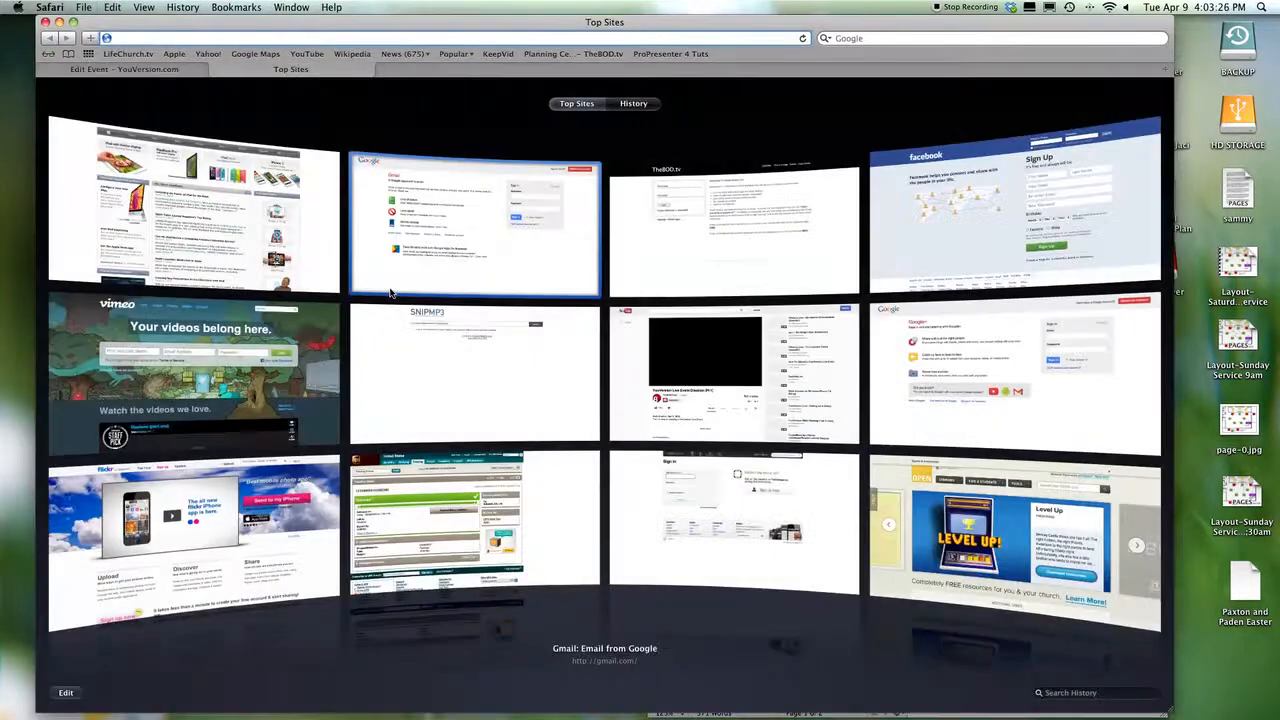
{"action": "type", "text": "open"}
{"action": "key", "text": "Return"}
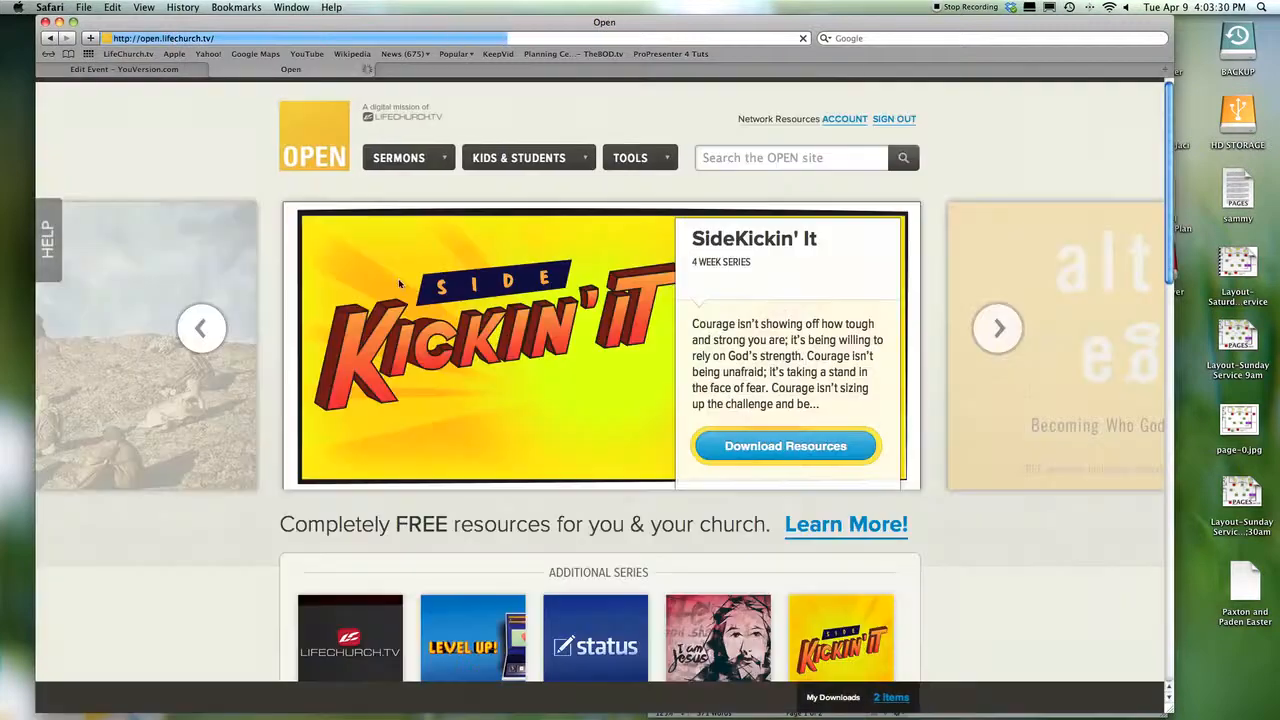
{"action": "left_click", "coordinate": [762, 120]}
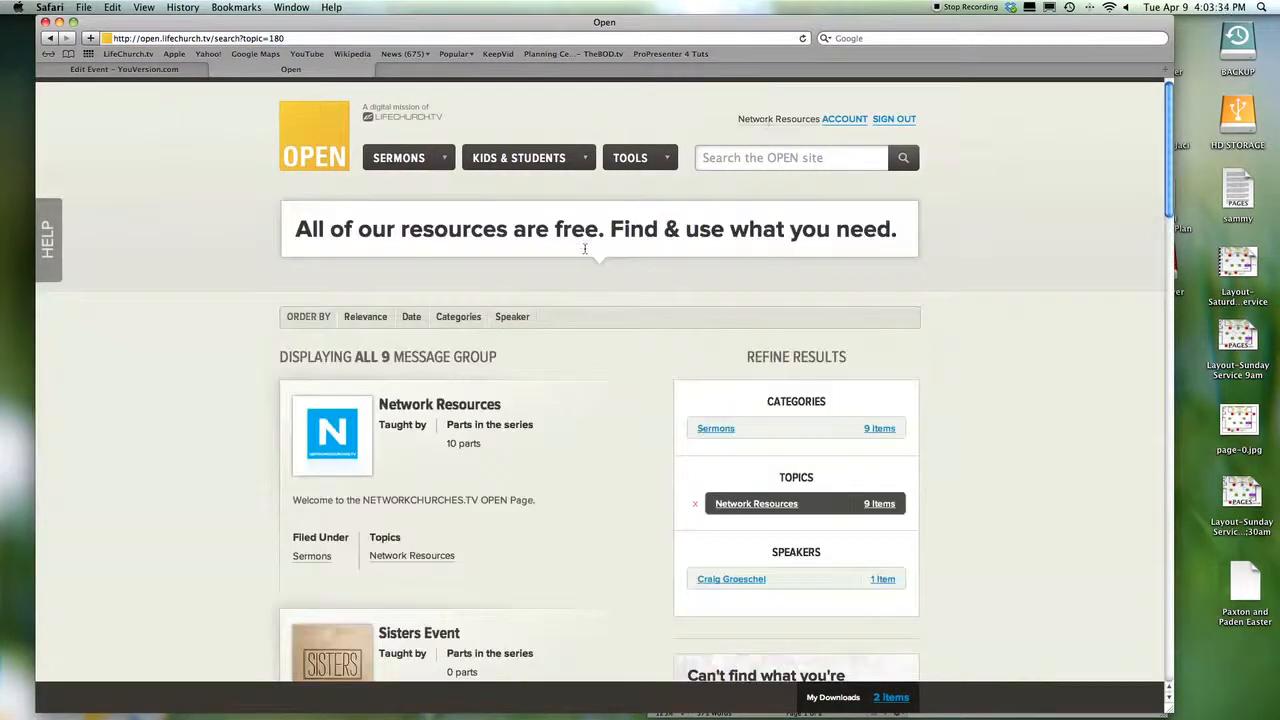
{"action": "scroll", "coordinate": [531, 323], "scroll_direction": "down", "scroll_amount": 5}
{"action": "scroll", "coordinate": [531, 326], "scroll_direction": "down", "scroll_amount": 15}
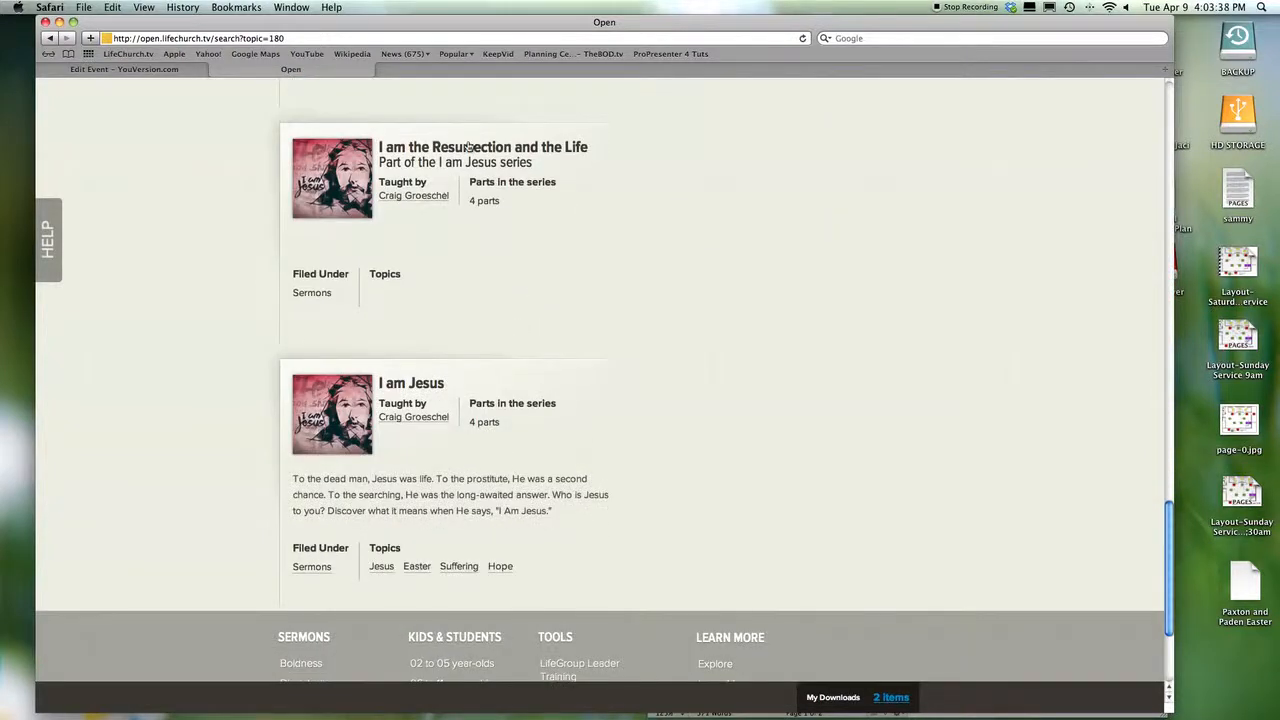
{"action": "left_click", "coordinate": [471, 148]}
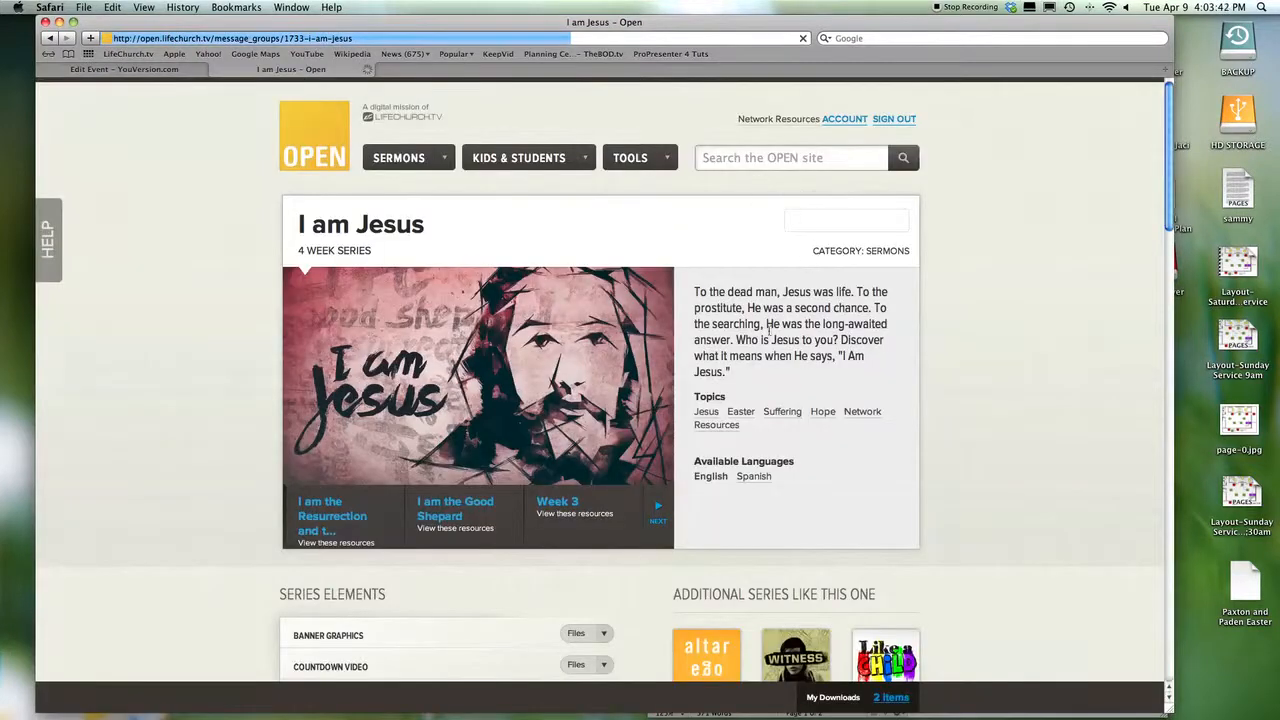
- Copy the series description and return to the YouVersion Edit Event tab
{"action": "left_click_drag", "start_coordinate": [692, 291], "coordinate": [831, 387]}
{"action": "right_click", "coordinate": [811, 338]}
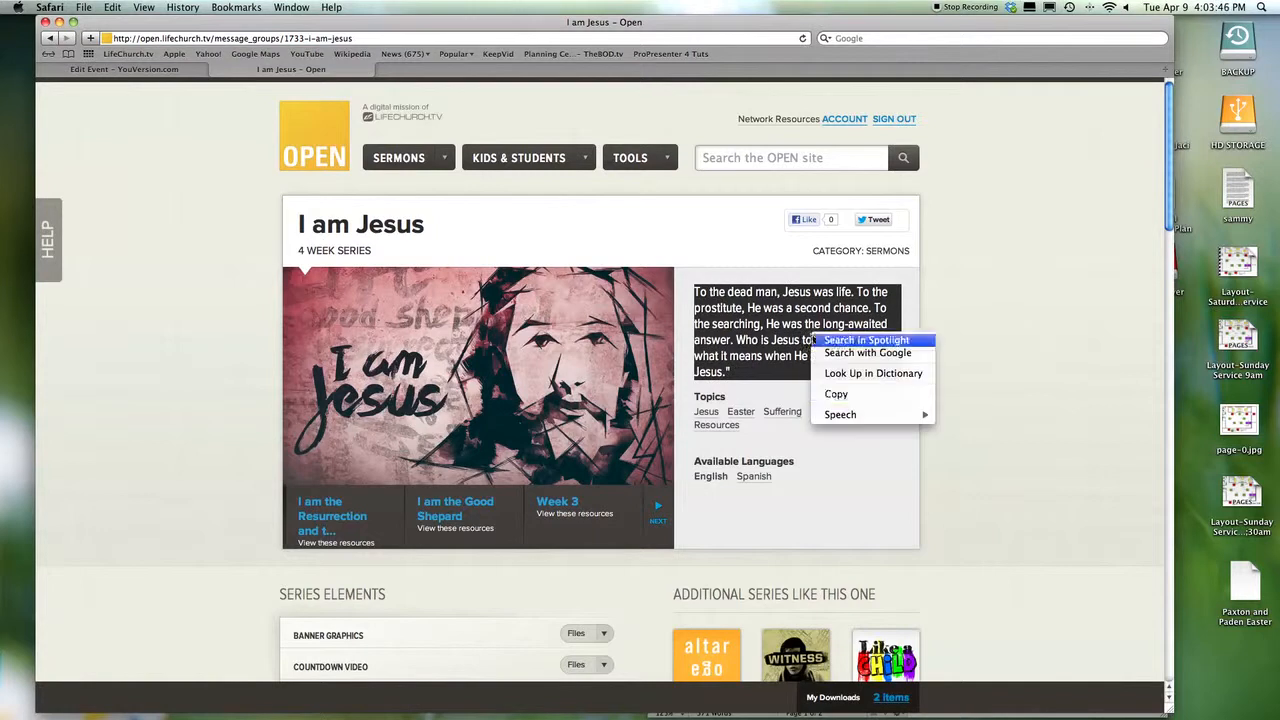
{"action": "left_click", "coordinate": [834, 394]}
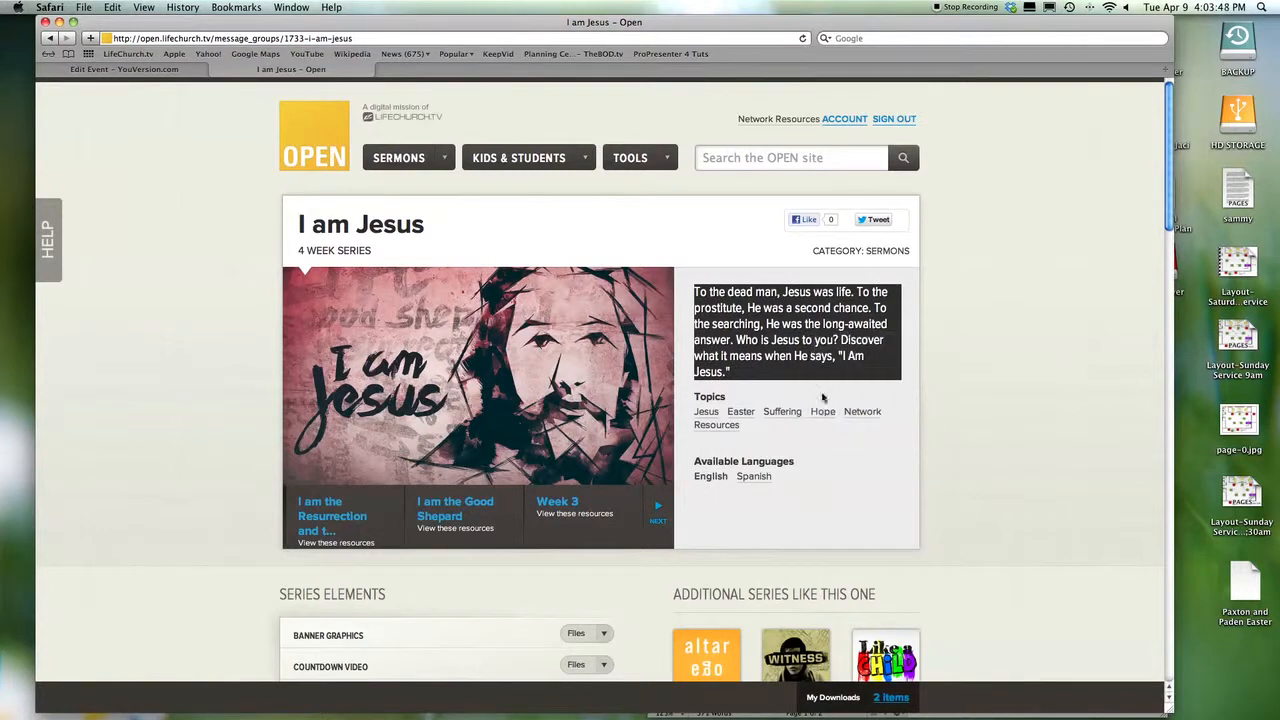
{"action": "left_click", "coordinate": [1018, 290]}
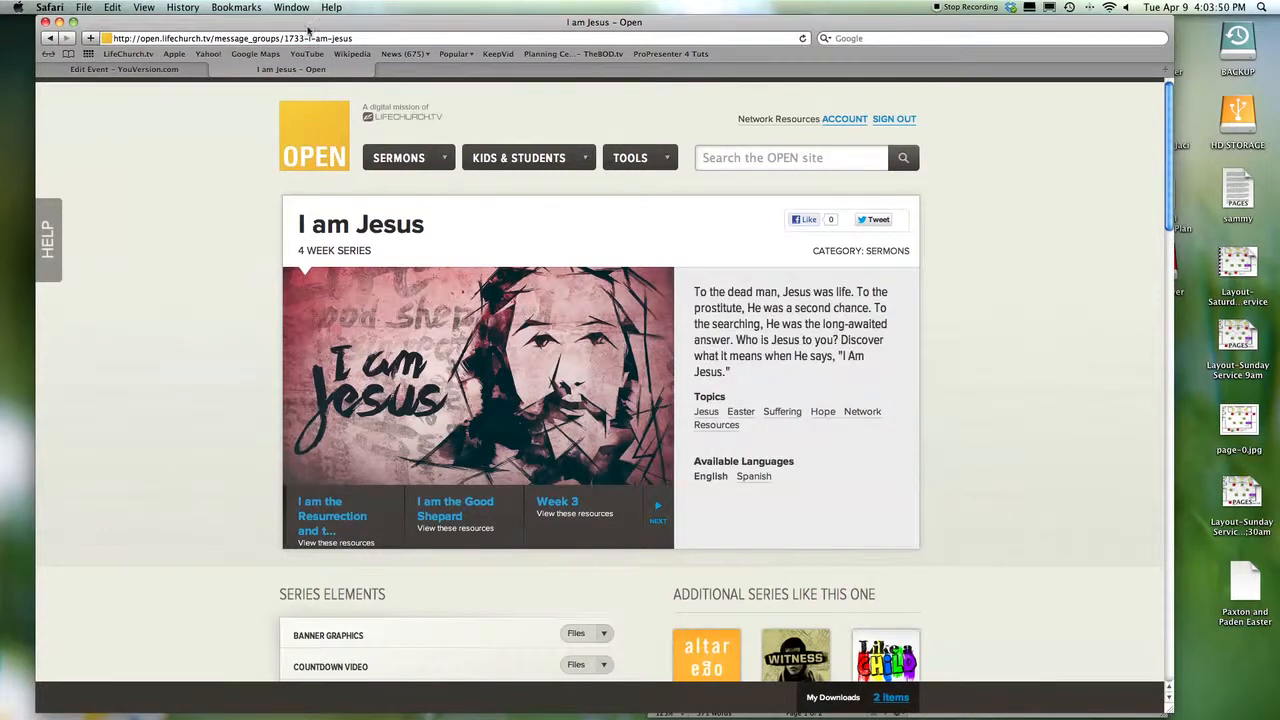
{"action": "left_click", "coordinate": [123, 70]}
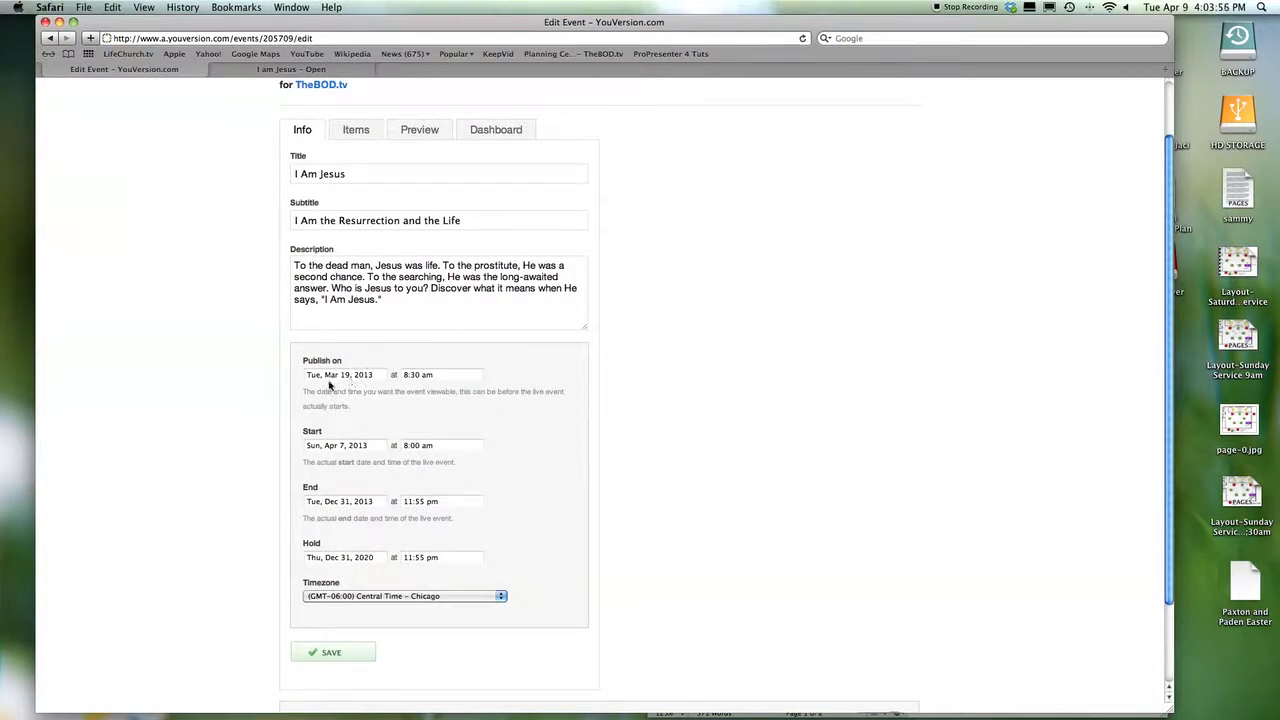
- Change the event start date to Sun, Apr 21, 2013 and save the event
{"action": "left_click", "coordinate": [342, 448]}
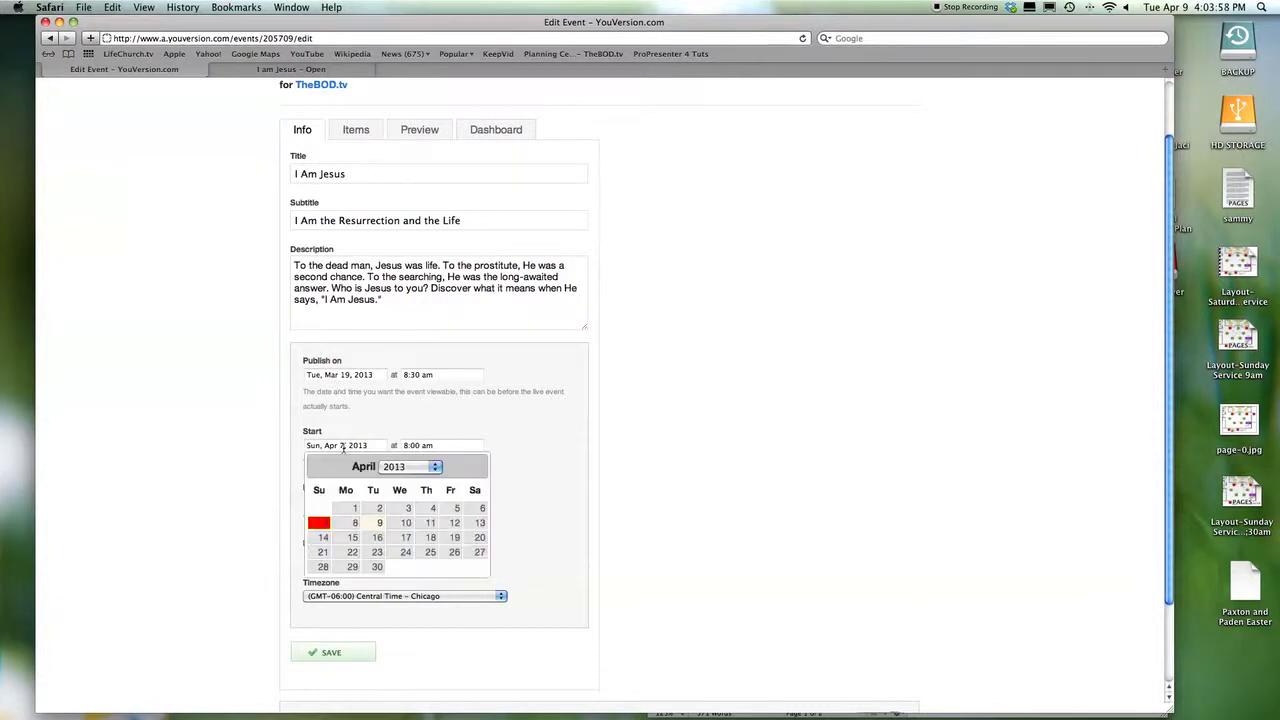
{"action": "left_click", "coordinate": [355, 430]}
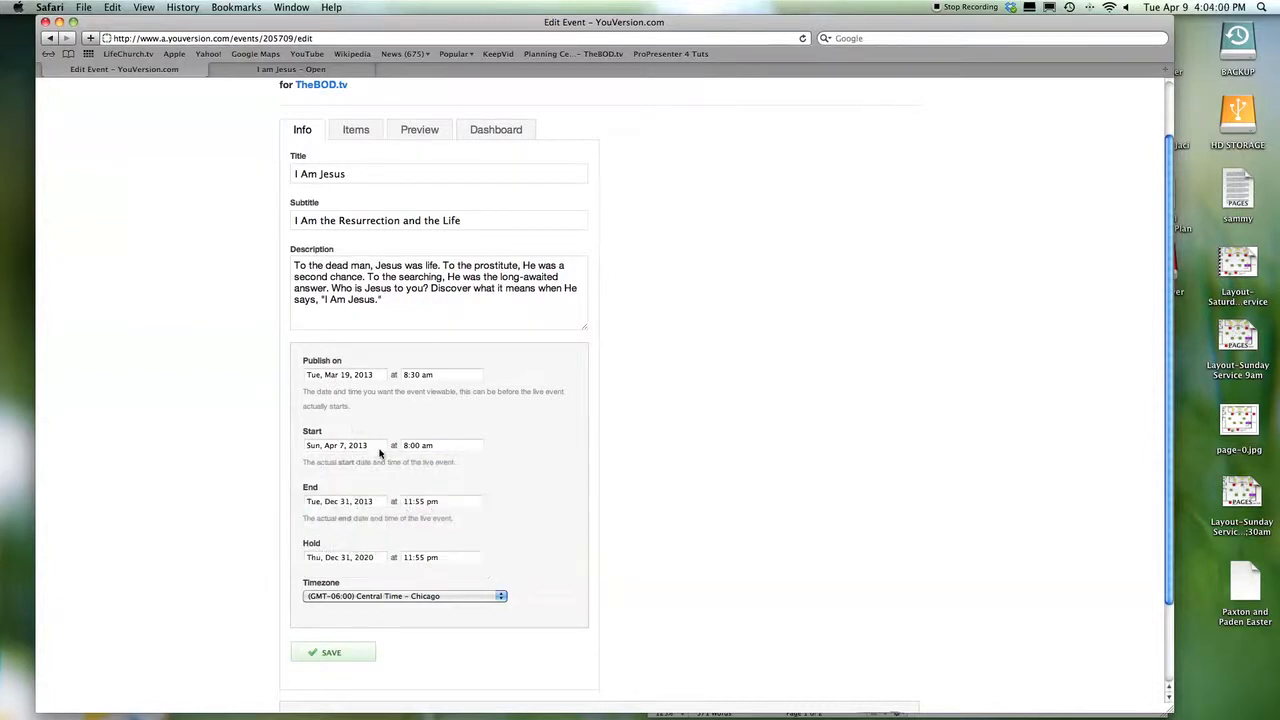
{"action": "left_click", "coordinate": [337, 448]}
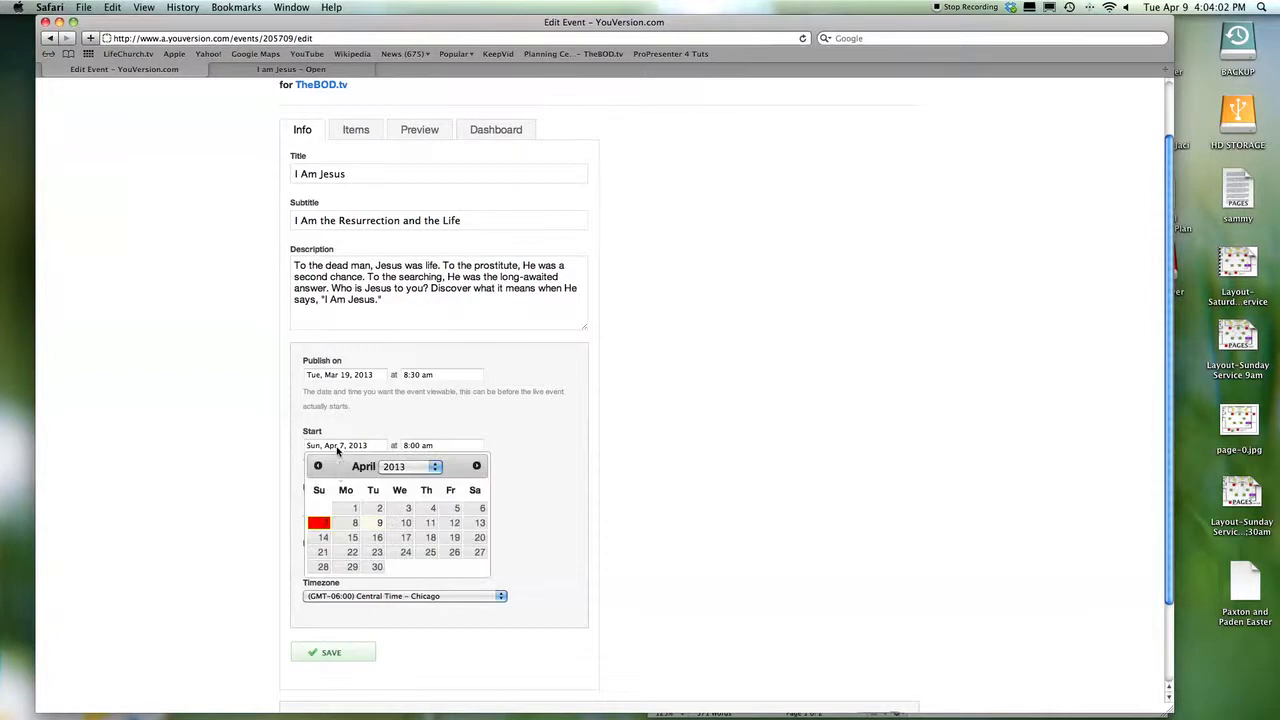
{"action": "left_click", "coordinate": [321, 552]}
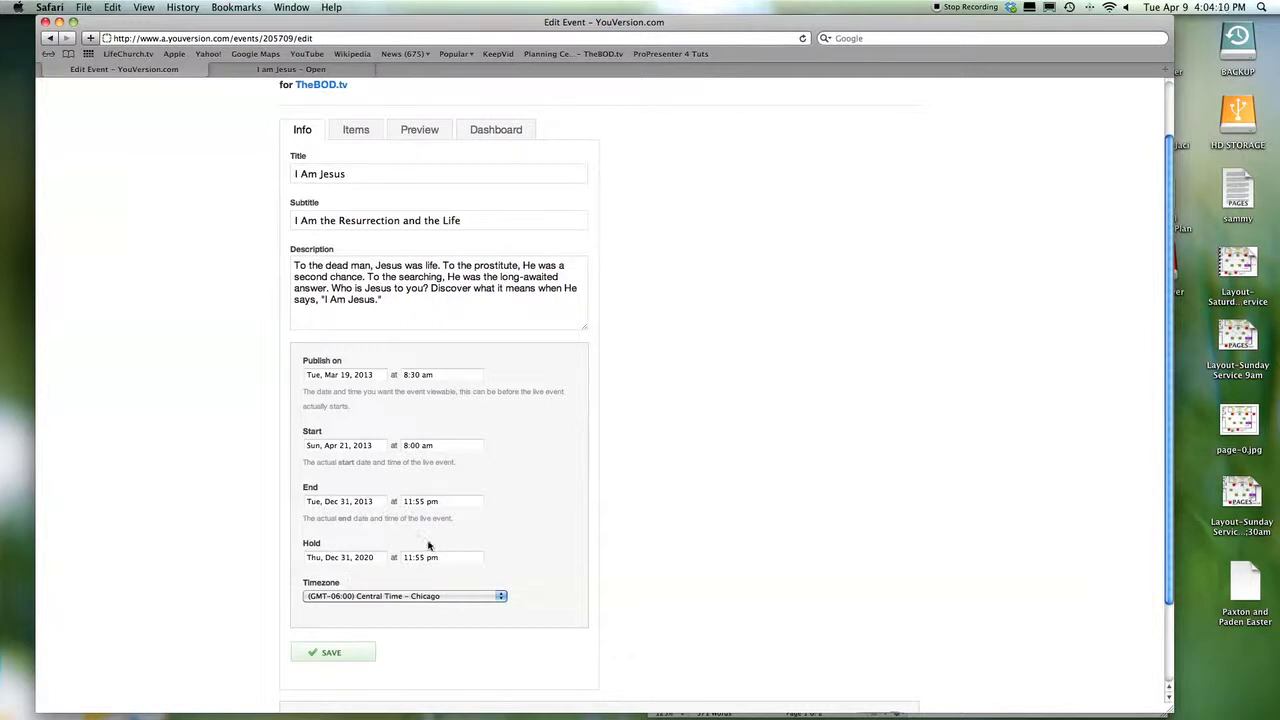
{"action": "scroll", "coordinate": [495, 470], "scroll_direction": "up", "scroll_amount": 1}
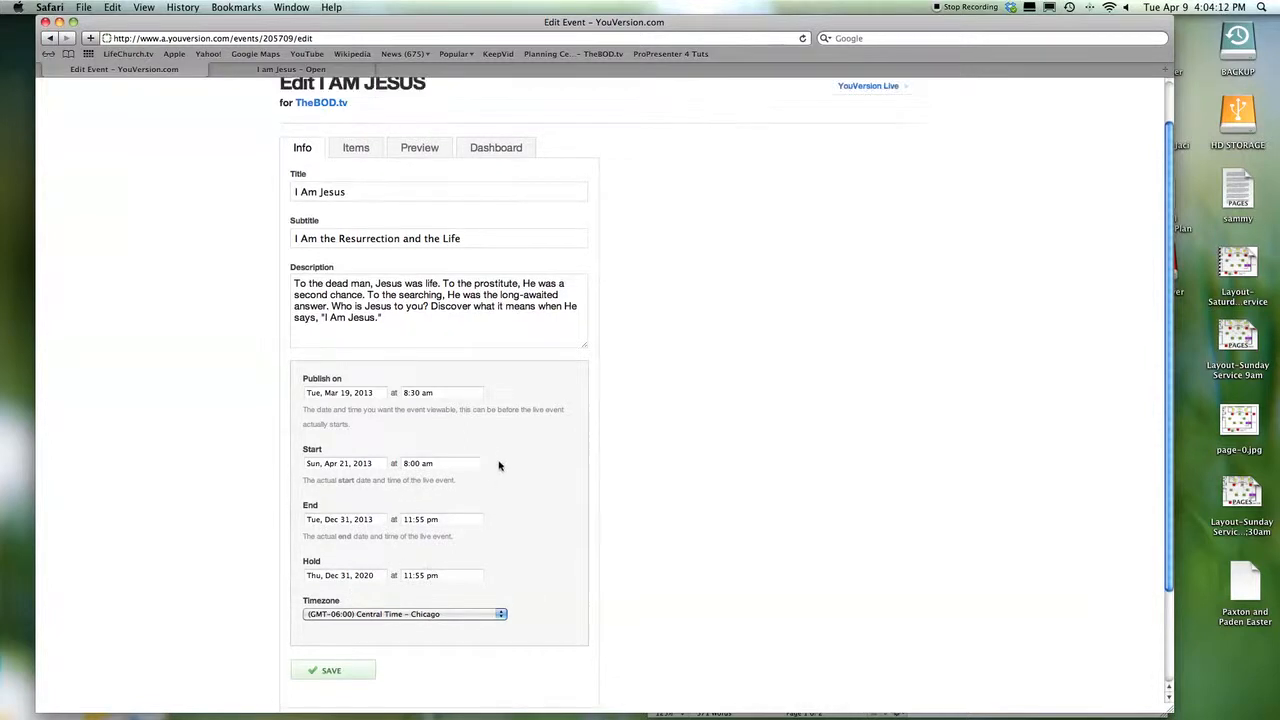
{"action": "scroll", "coordinate": [457, 410], "scroll_direction": "up", "scroll_amount": 1}
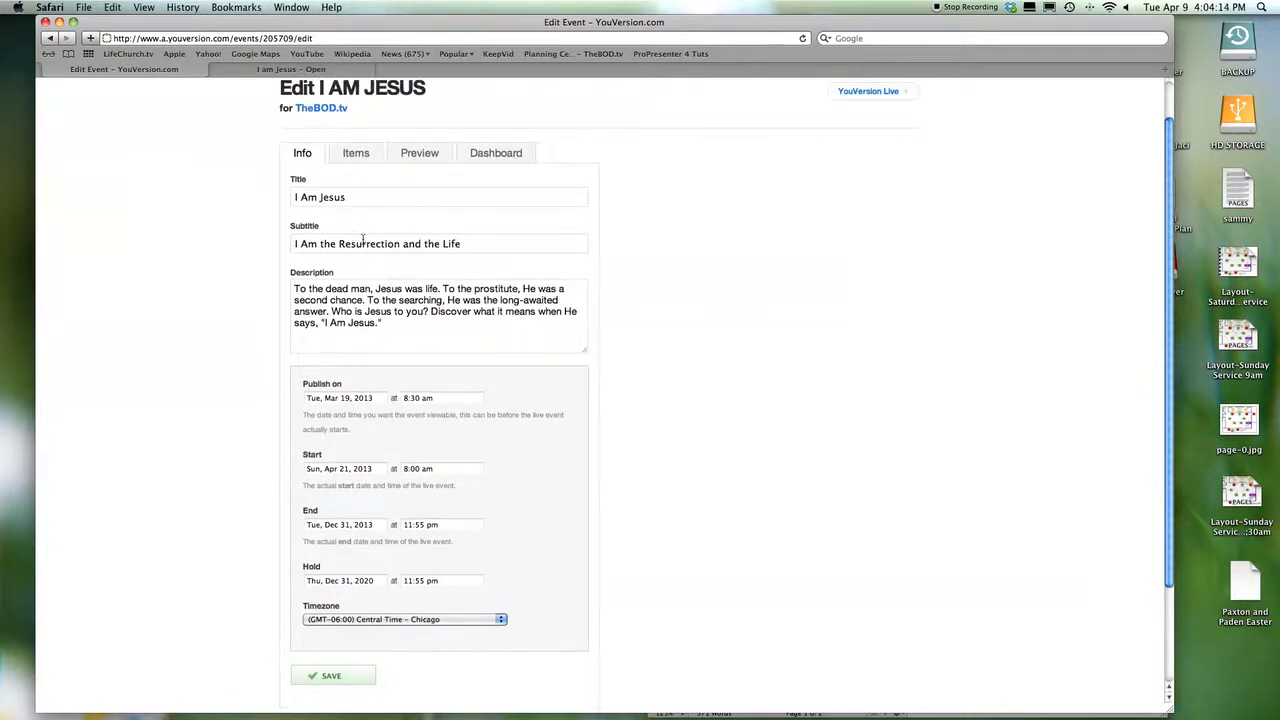
{"action": "scroll", "coordinate": [363, 240], "scroll_direction": "down", "scroll_amount": 3}
{"action": "left_click", "coordinate": [358, 551]}
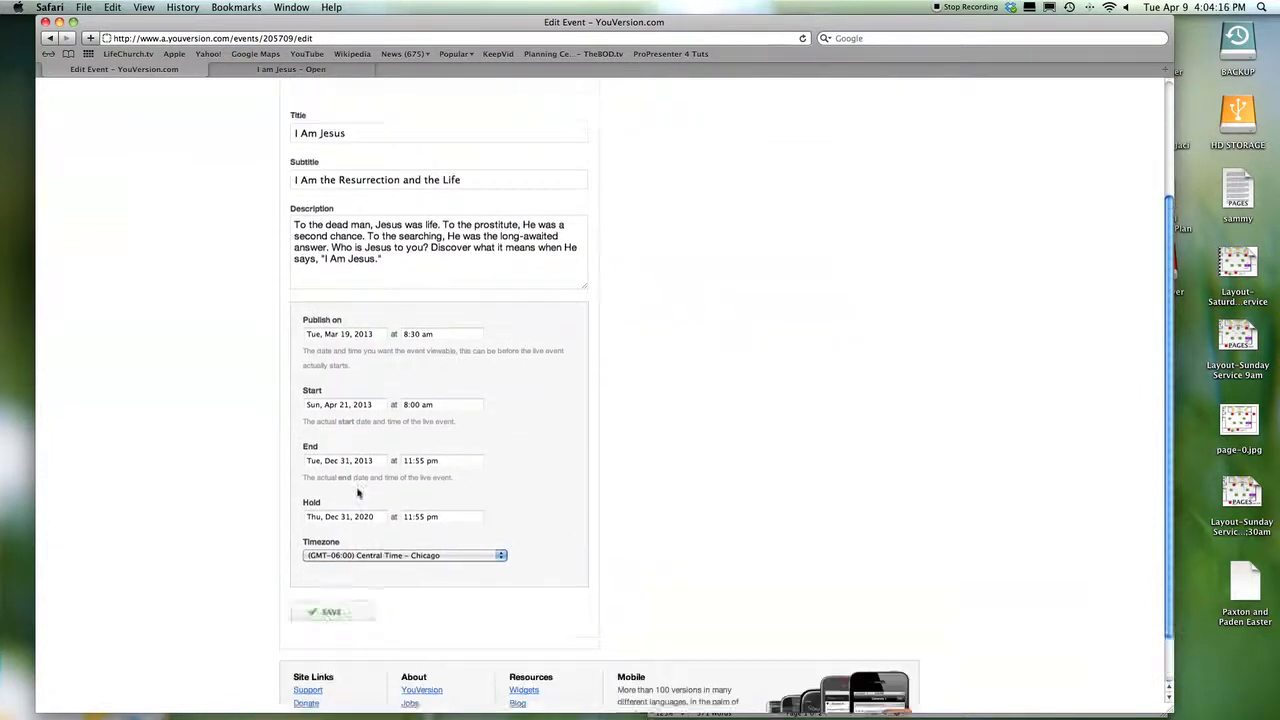
- On the Items tab, view the Week 2 Notes item, then open the TheBOD.tv general link
{"action": "left_click", "coordinate": [356, 201]}
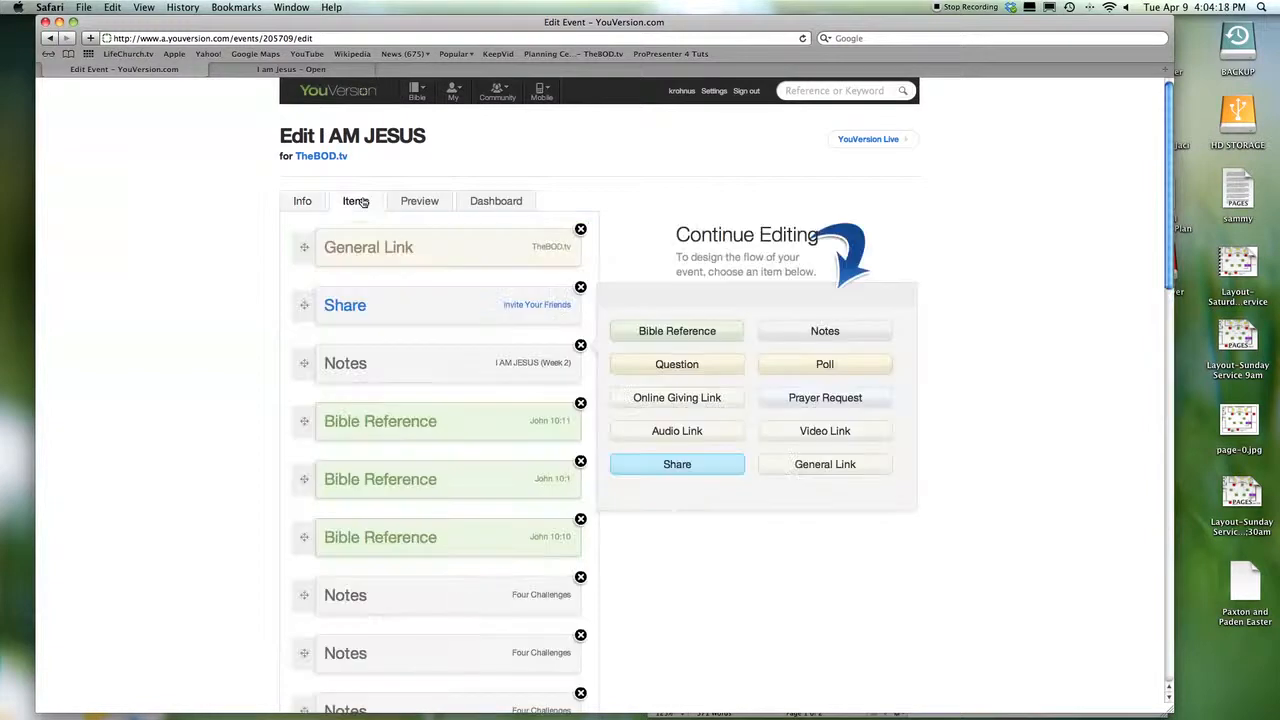
{"action": "scroll", "coordinate": [522, 305], "scroll_direction": "down", "scroll_amount": 3}
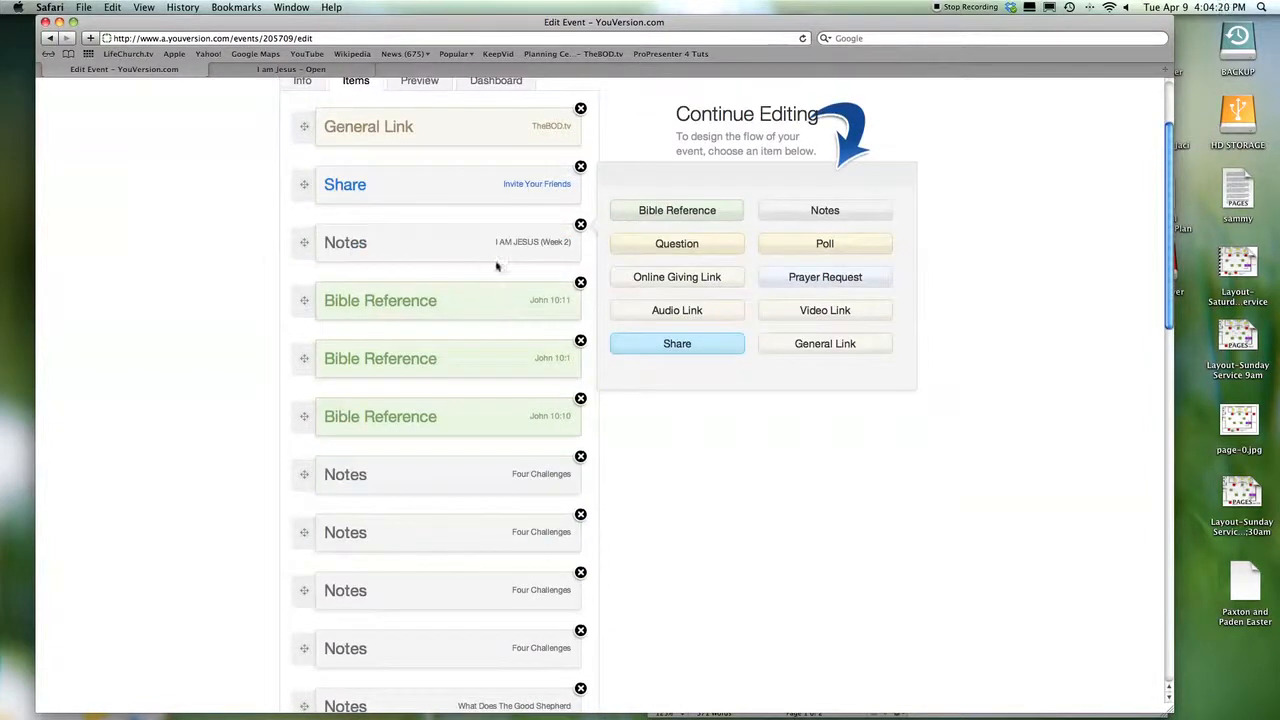
{"action": "left_click", "coordinate": [453, 246]}
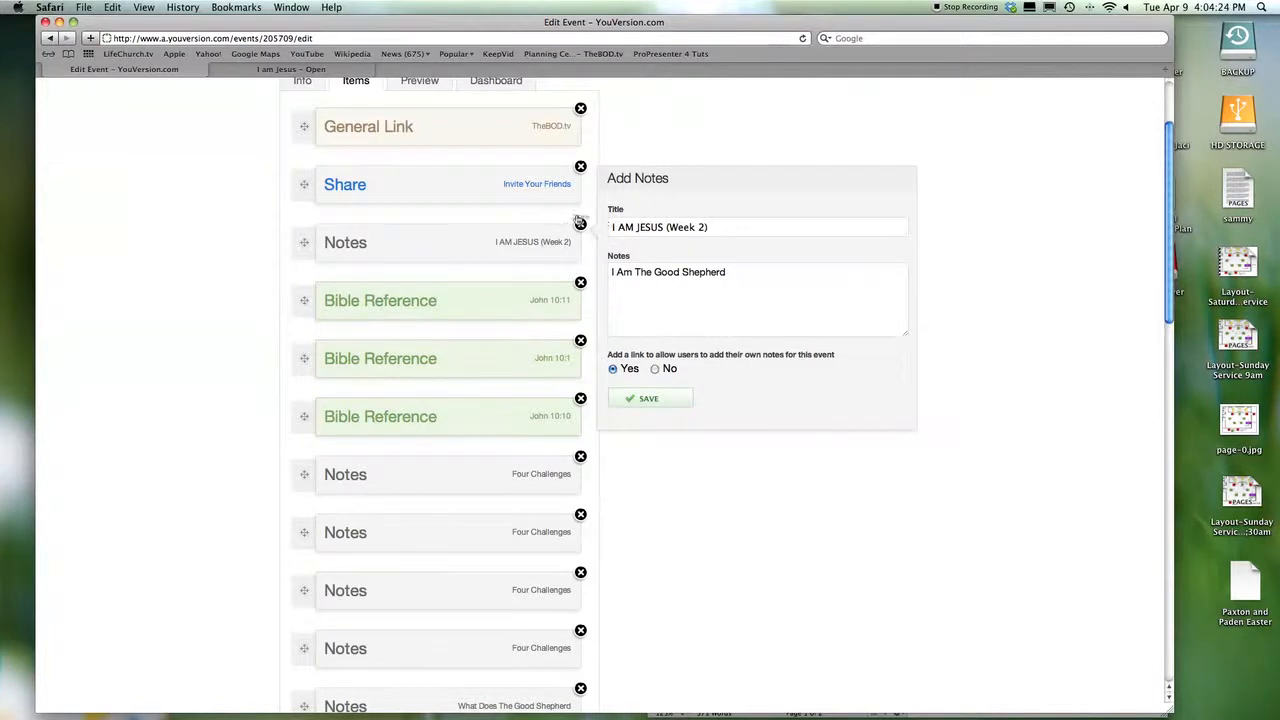
{"action": "scroll", "coordinate": [540, 215], "scroll_direction": "down", "scroll_amount": 5}
{"action": "scroll", "coordinate": [540, 216], "scroll_direction": "up", "scroll_amount": 15}
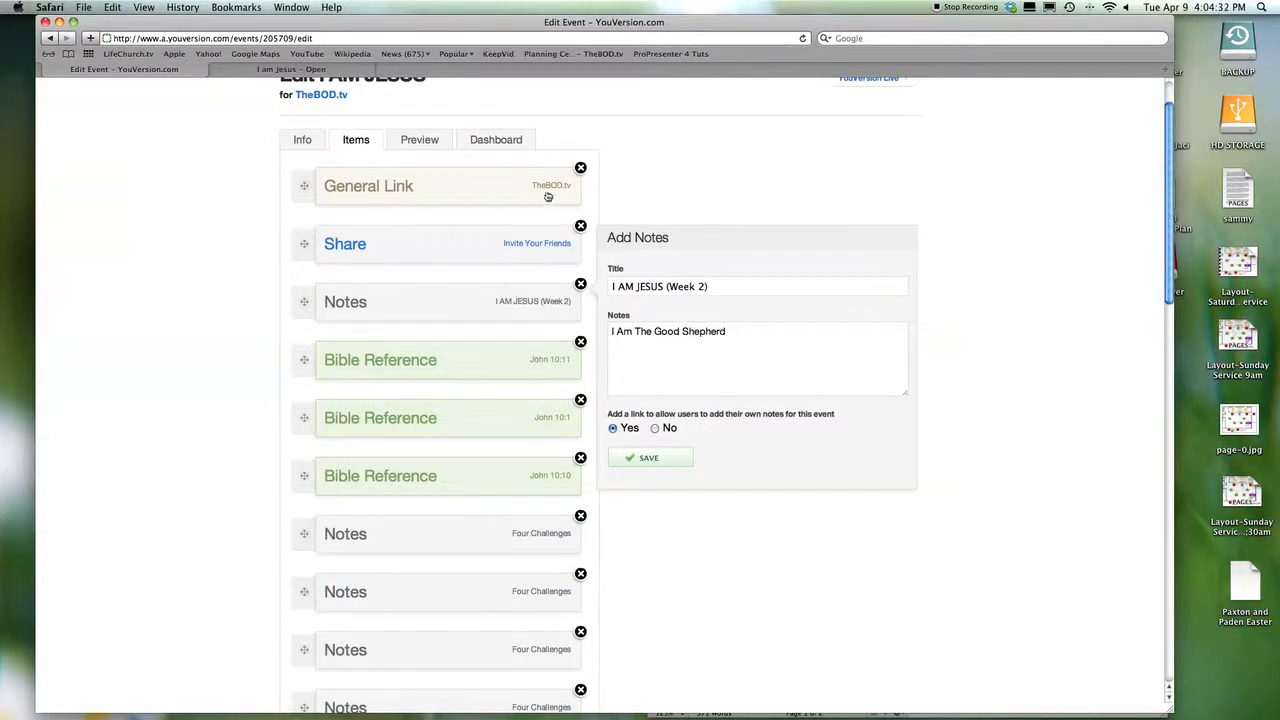
{"action": "left_click", "coordinate": [516, 193]}
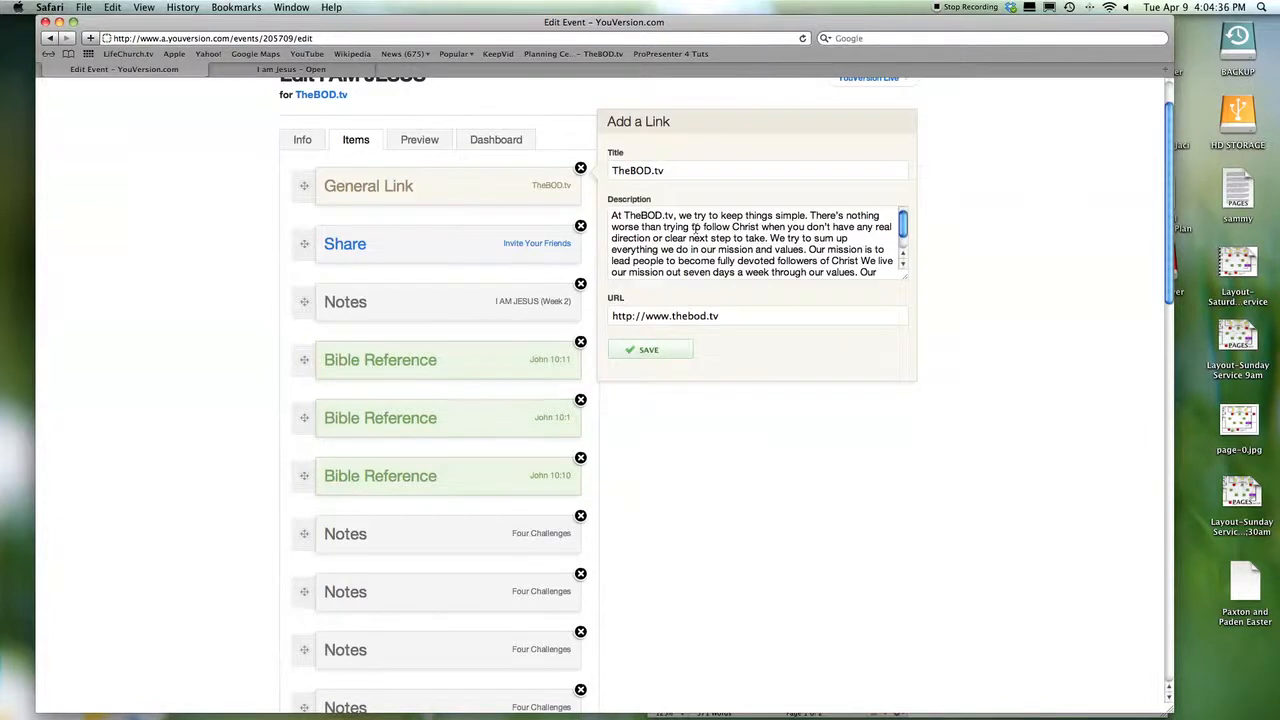
{"action": "scroll", "coordinate": [696, 229], "scroll_direction": "down", "scroll_amount": 7}
{"action": "scroll", "coordinate": [695, 229], "scroll_direction": "up", "scroll_amount": 7}
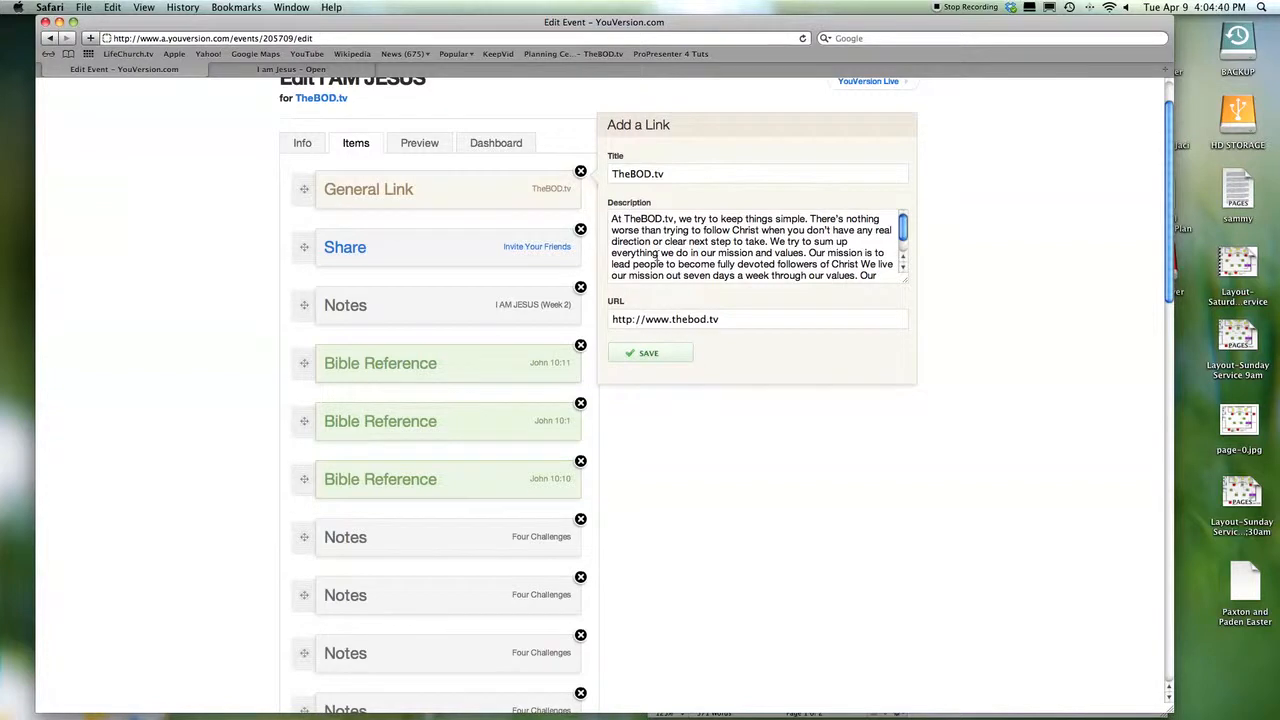
{"action": "scroll", "coordinate": [631, 337], "scroll_direction": "down", "scroll_amount": 15}
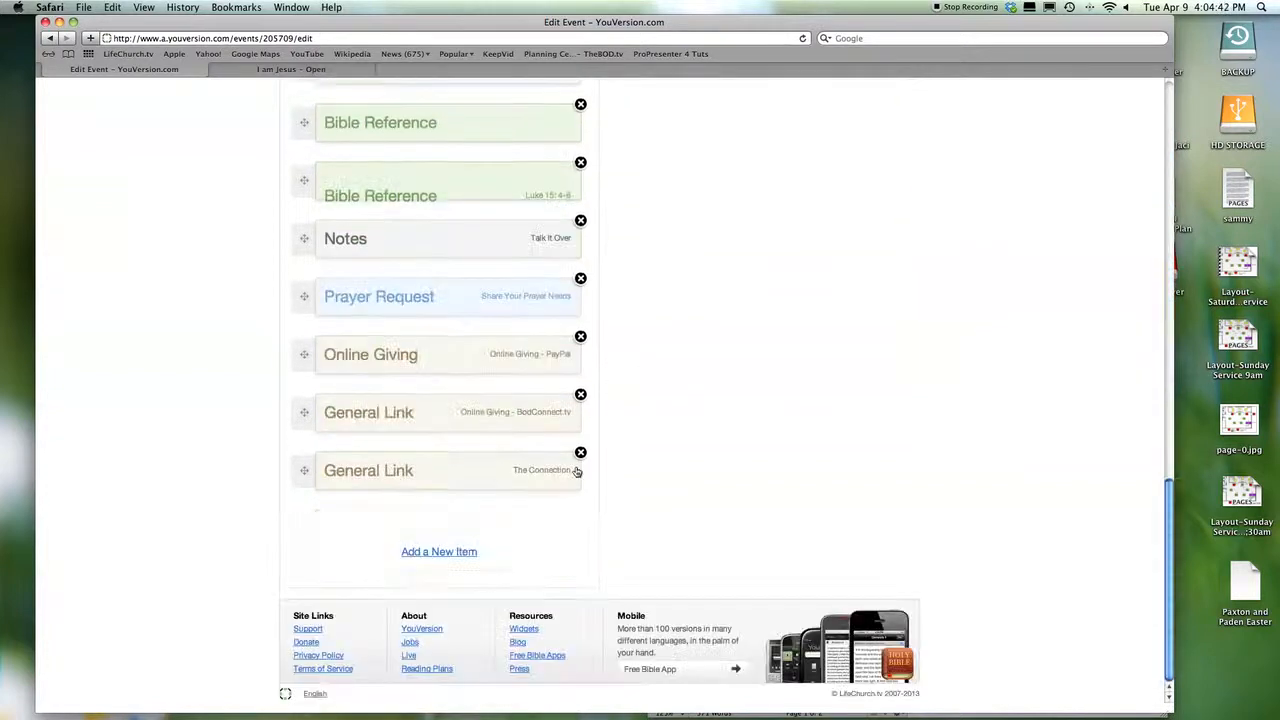
{"action": "scroll", "coordinate": [1097, 249], "scroll_direction": "up", "scroll_amount": 10}
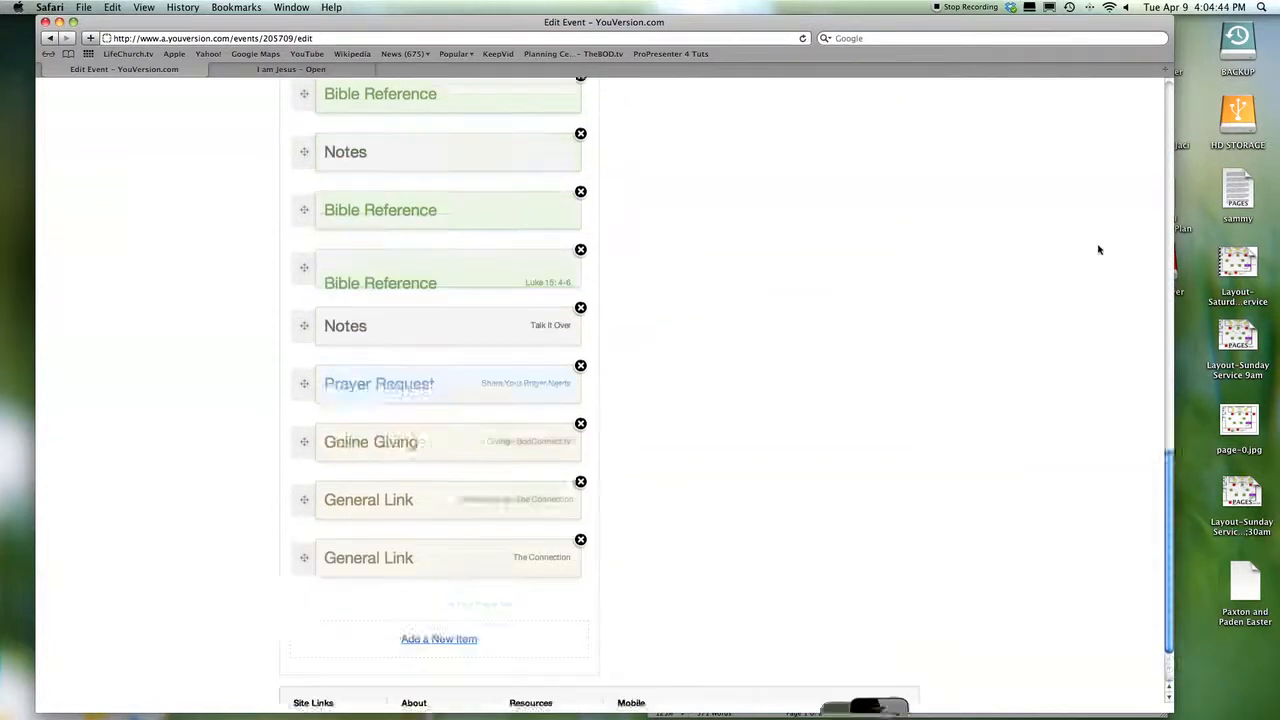
{"action": "scroll", "coordinate": [948, 255], "scroll_direction": "up", "scroll_amount": 10}
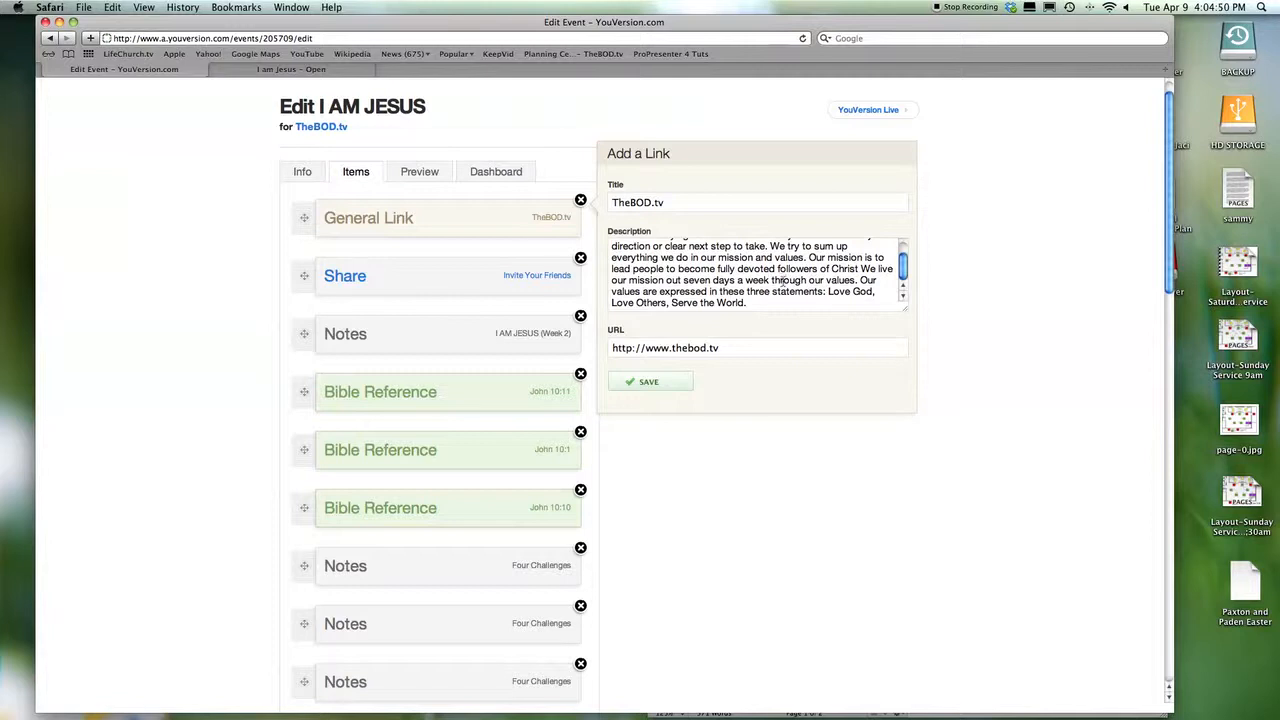
{"action": "scroll", "coordinate": [767, 278], "scroll_direction": "down", "scroll_amount": 3}
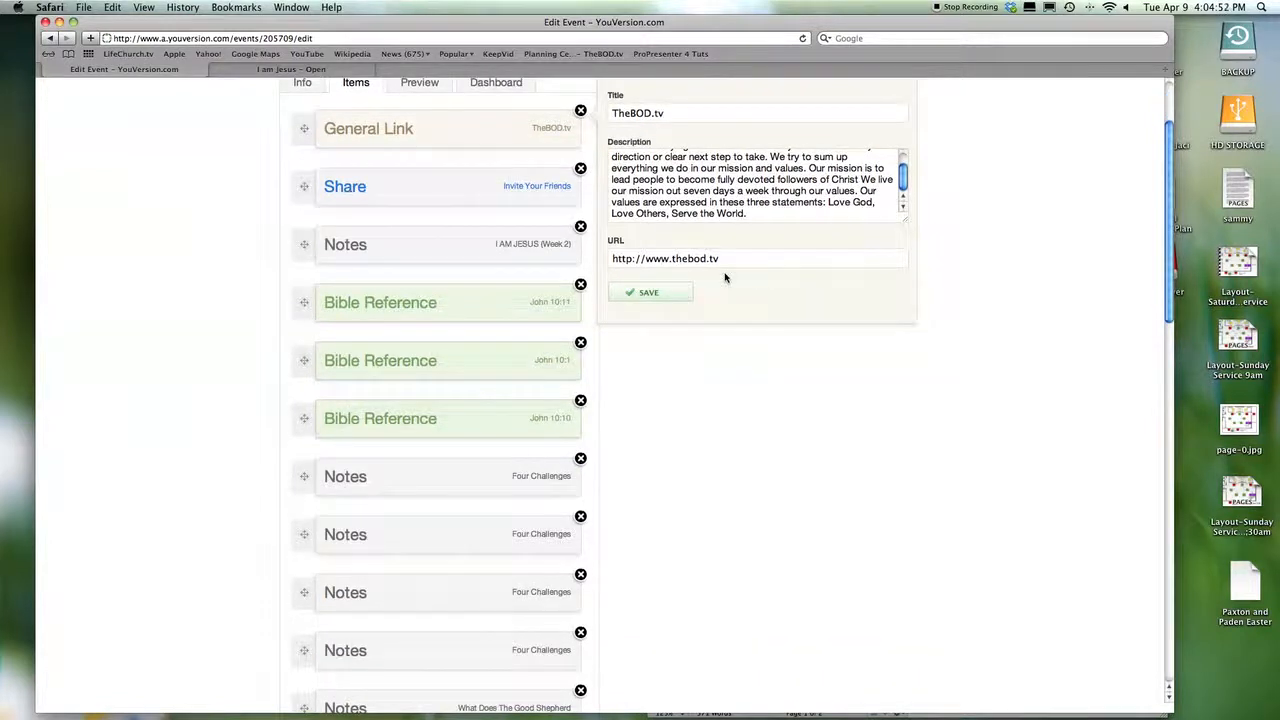
{"action": "scroll", "coordinate": [722, 277], "scroll_direction": "up", "scroll_amount": 5}
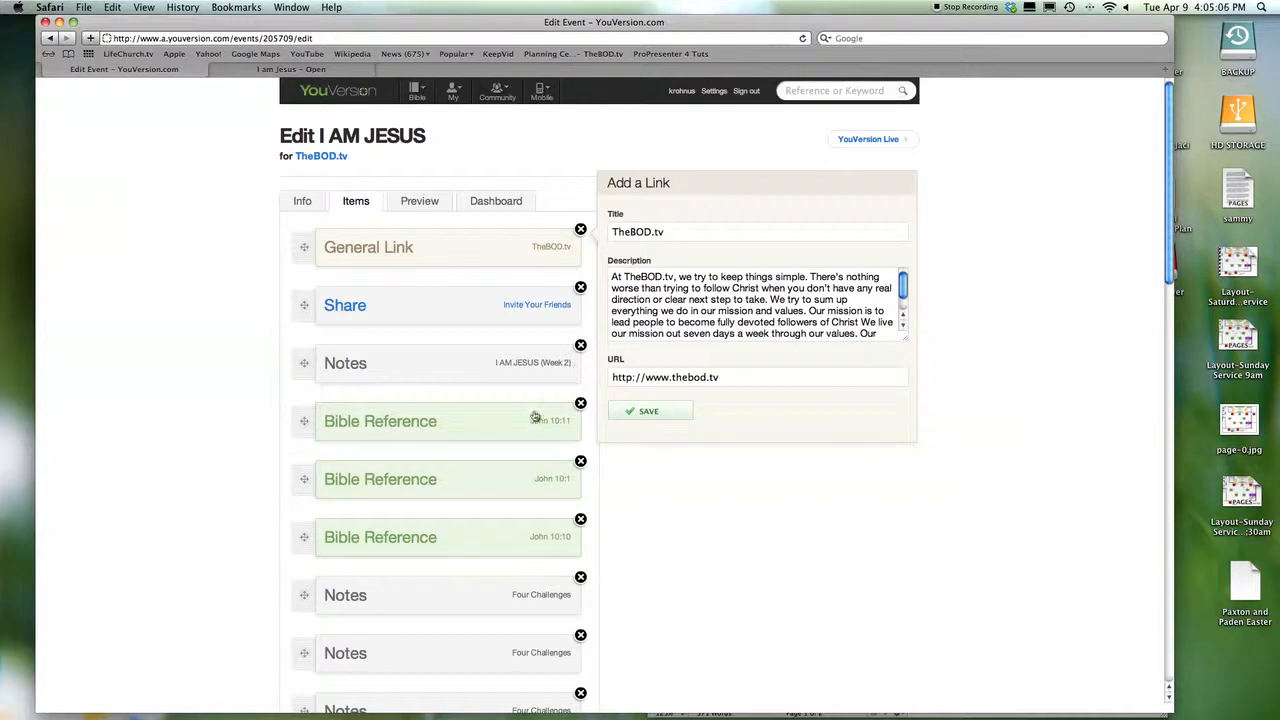
- Rewrite the Week 2 note as 'I Am the Resurrection and the Life', save, then open John 10:11
{"action": "left_click", "coordinate": [514, 362]}
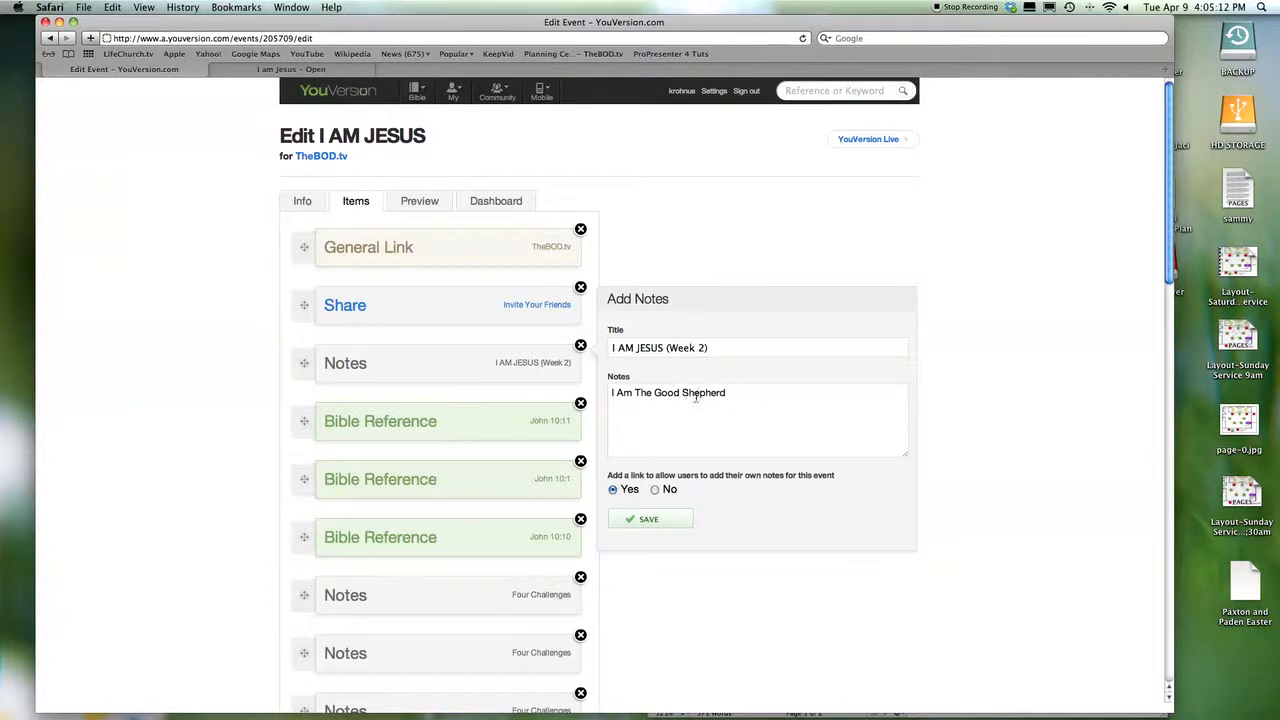
{"action": "left_click_drag", "start_coordinate": [727, 392], "coordinate": [541, 392]}
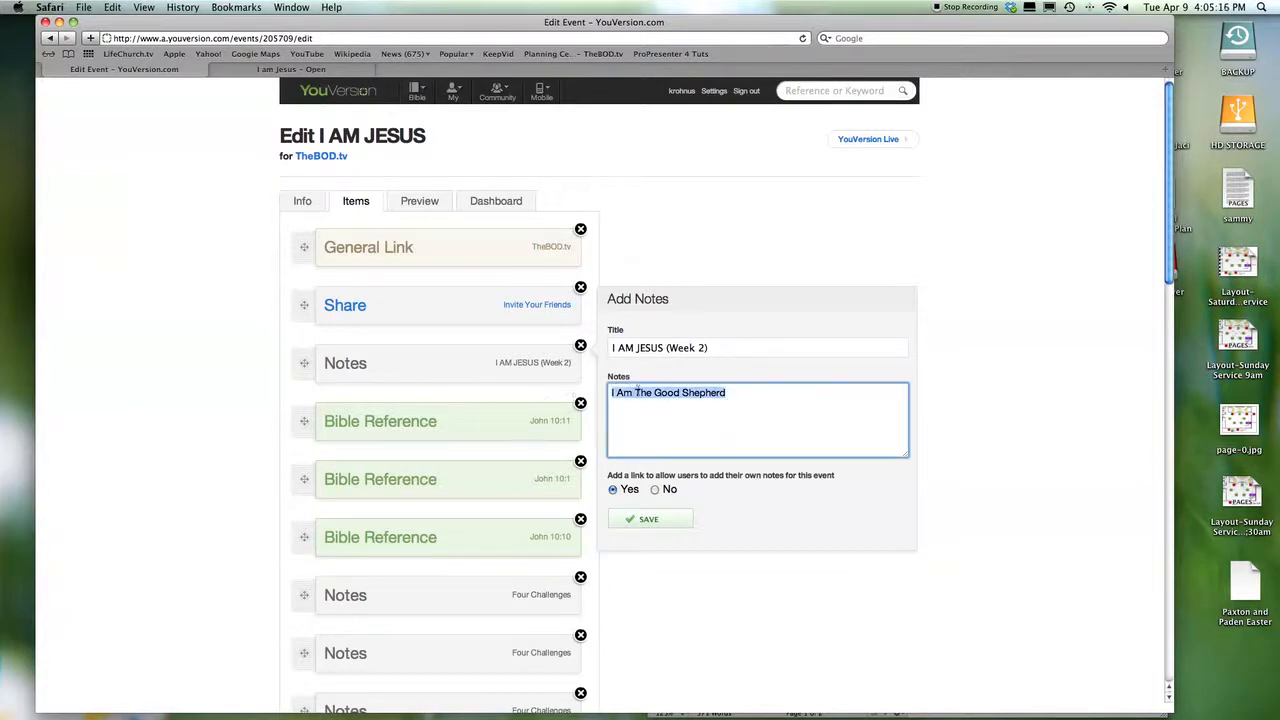
{"action": "type", "text": "I AM"}
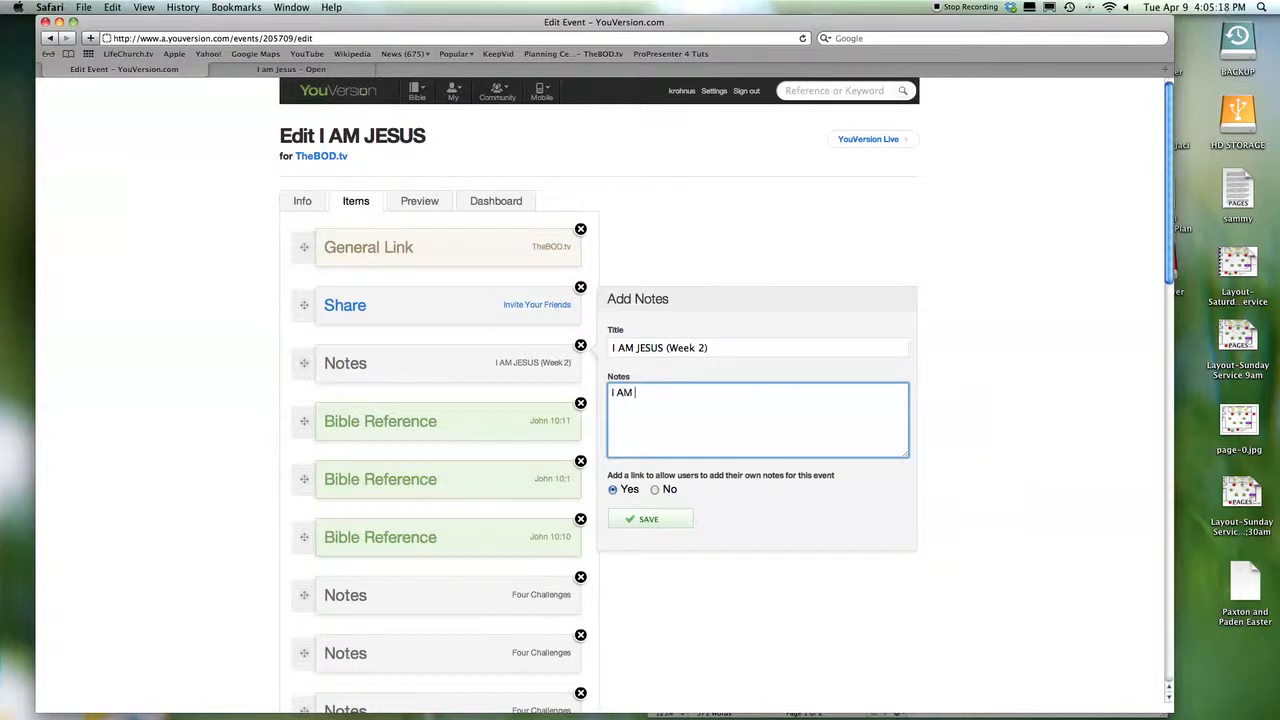
{"action": "key", "text": "BackSpace"}
{"action": "type", "text": "m the Resurrection and the Life"}
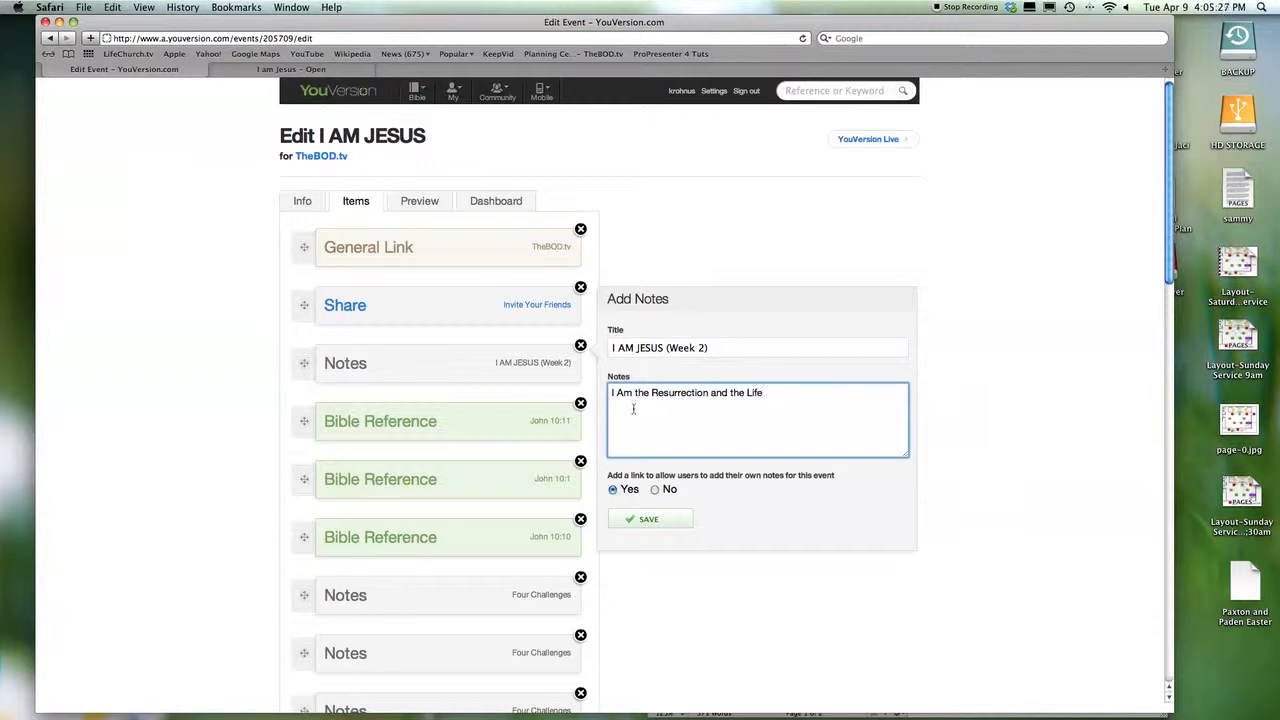
{"action": "left_click", "coordinate": [671, 518]}
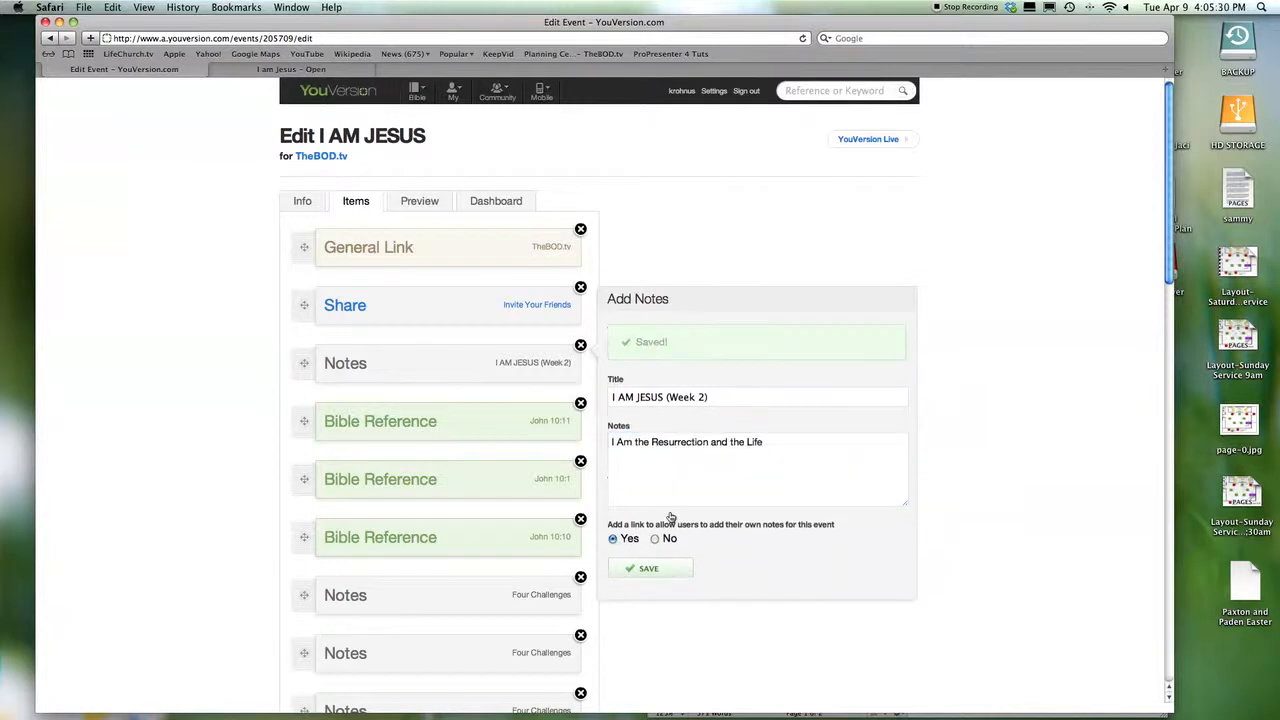
{"action": "left_click", "coordinate": [460, 428]}
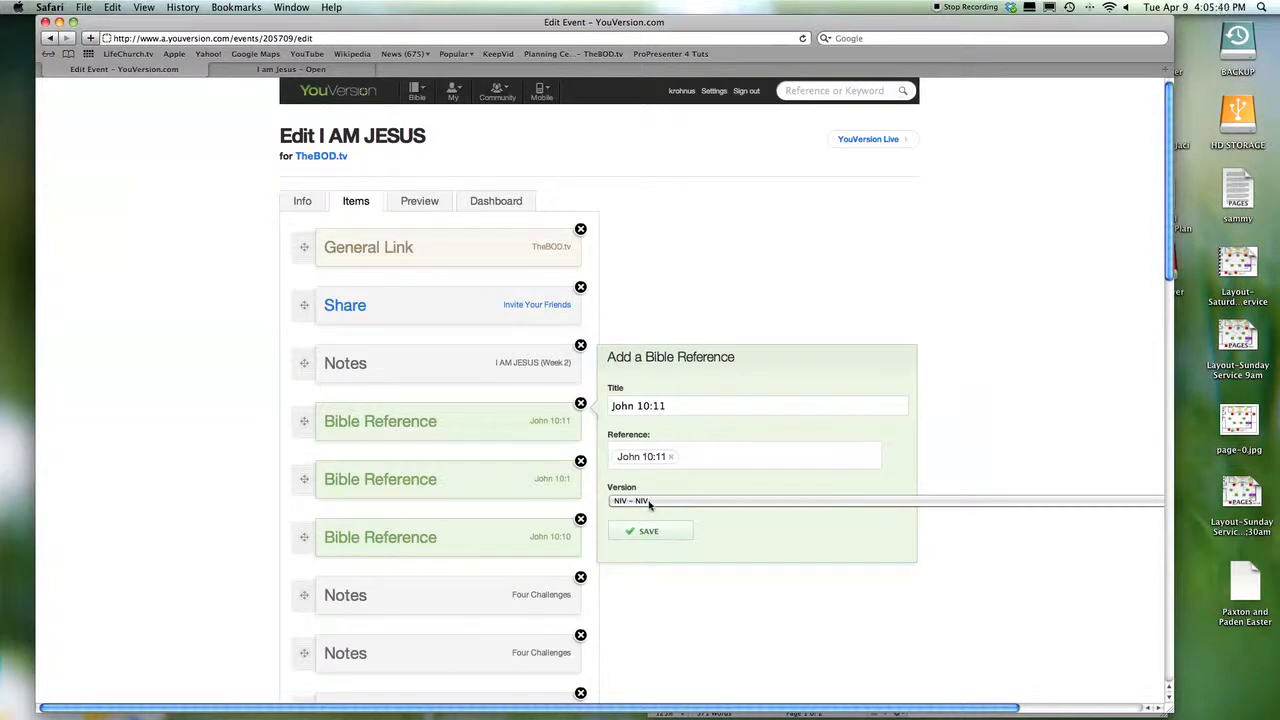
- Slide the browser window left to reveal the I AM JESUS—1 sermon outline in Pages
{"action": "left_click_drag", "start_coordinate": [970, 26], "coordinate": [553, 10]}
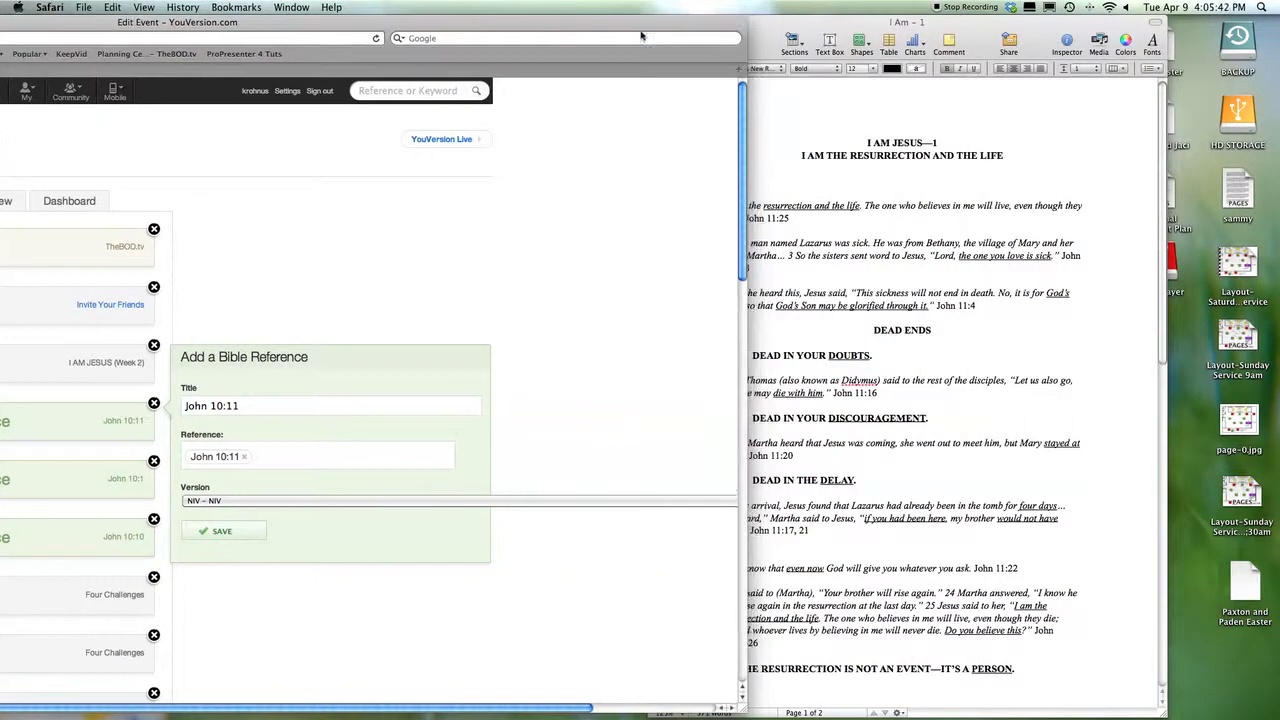
{"action": "left_click", "coordinate": [1105, 437]}
{"action": "scroll", "coordinate": [1080, 434], "scroll_direction": "down", "scroll_amount": 5}
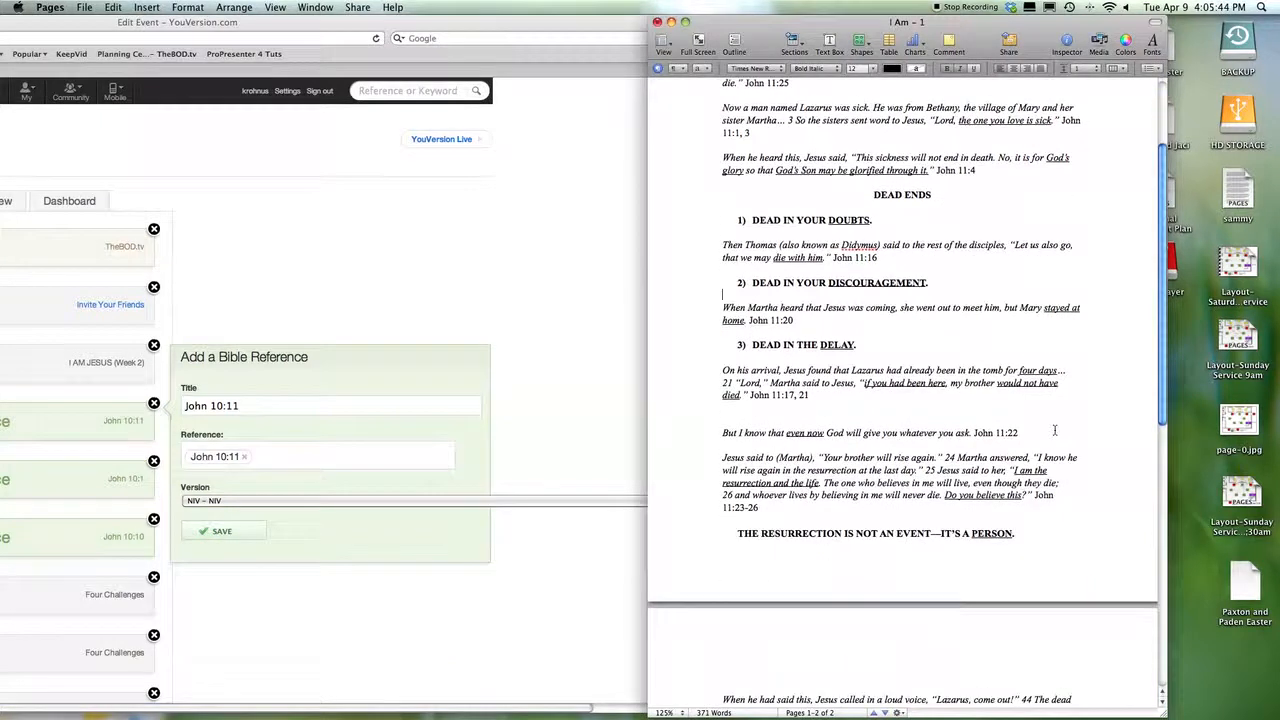
{"action": "scroll", "coordinate": [1056, 428], "scroll_direction": "down", "scroll_amount": 4}
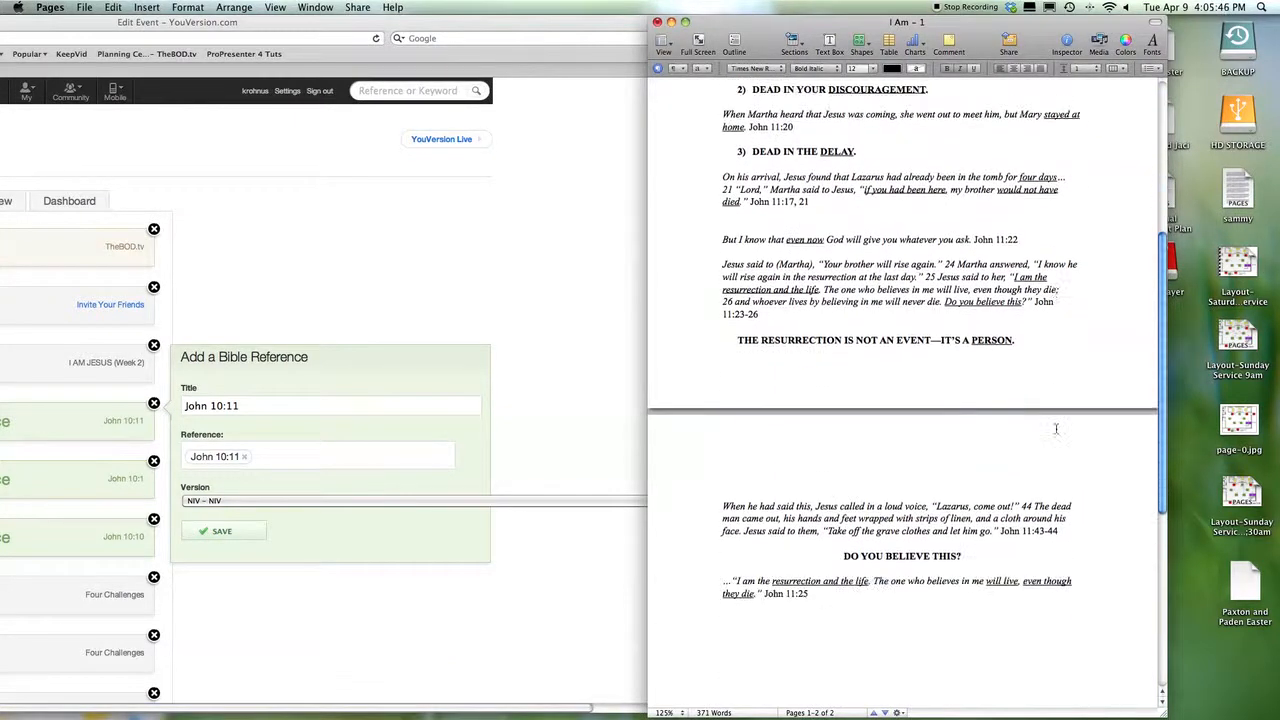
{"action": "scroll", "coordinate": [1056, 428], "scroll_direction": "up", "scroll_amount": 8}
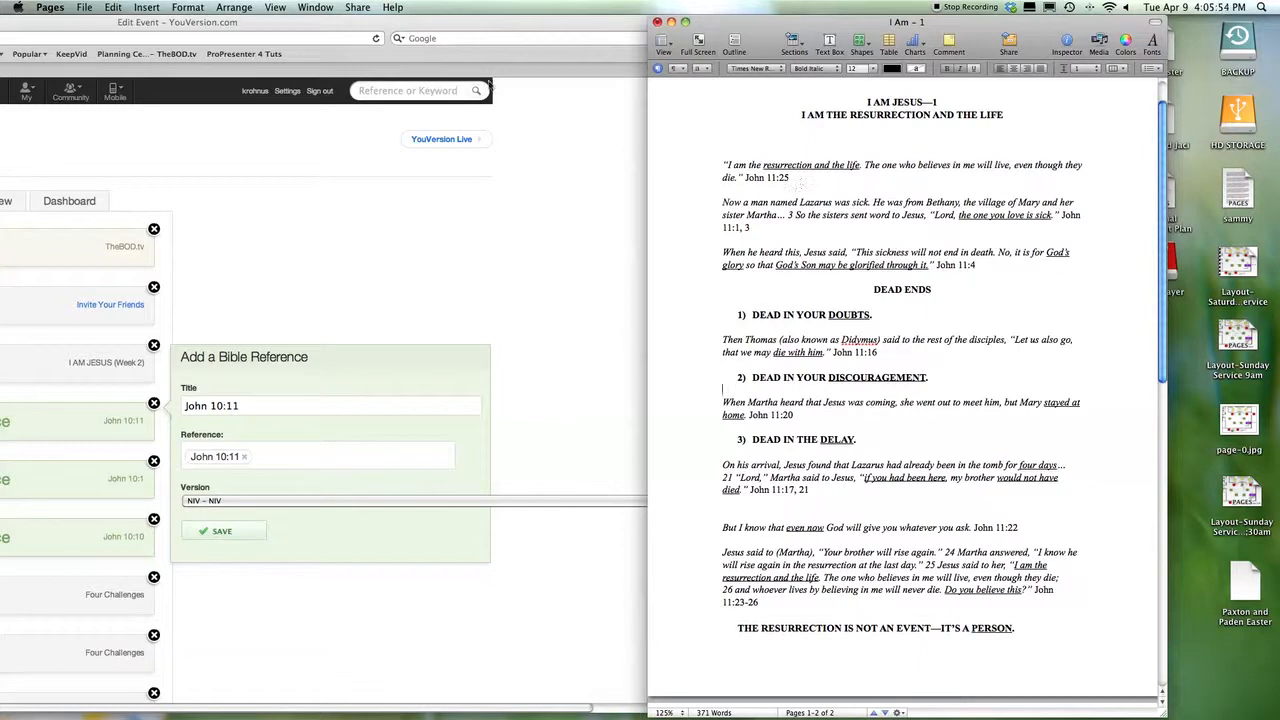
{"action": "left_click_drag", "start_coordinate": [498, 40], "coordinate": [848, 36]}
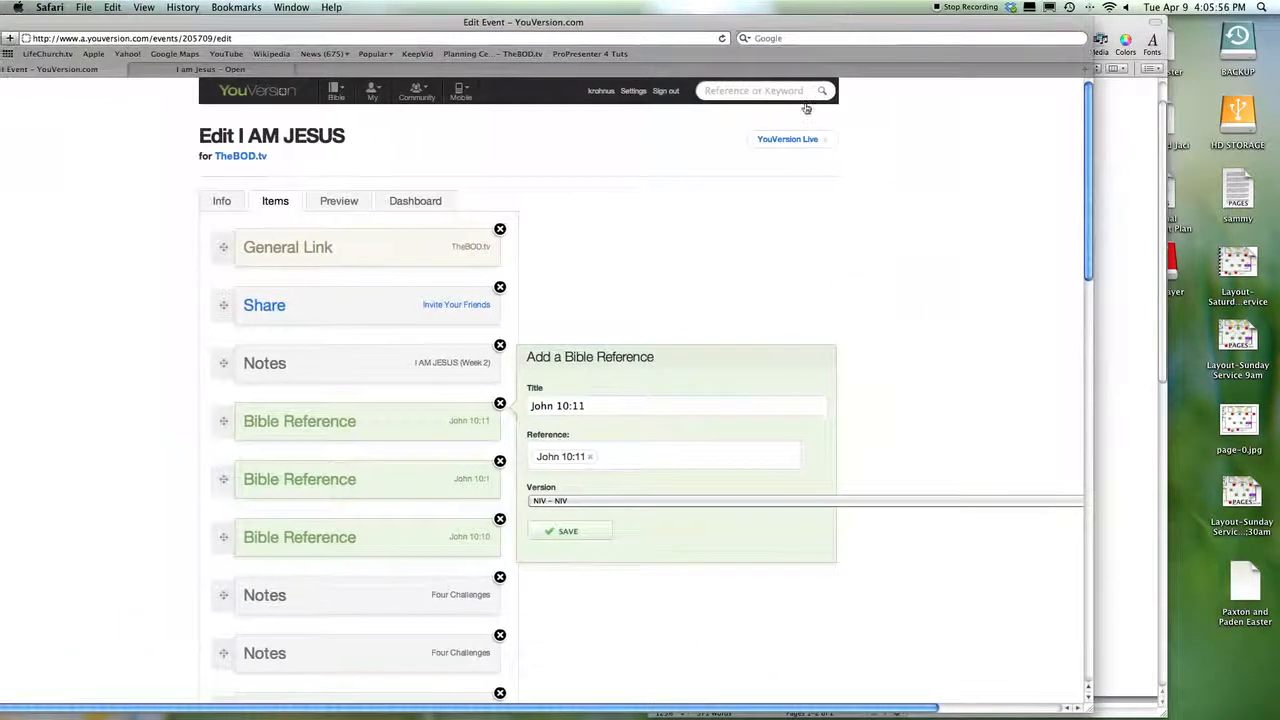
- Check the Bible version list and keep the reference's version as NIV
{"action": "left_click", "coordinate": [579, 503]}
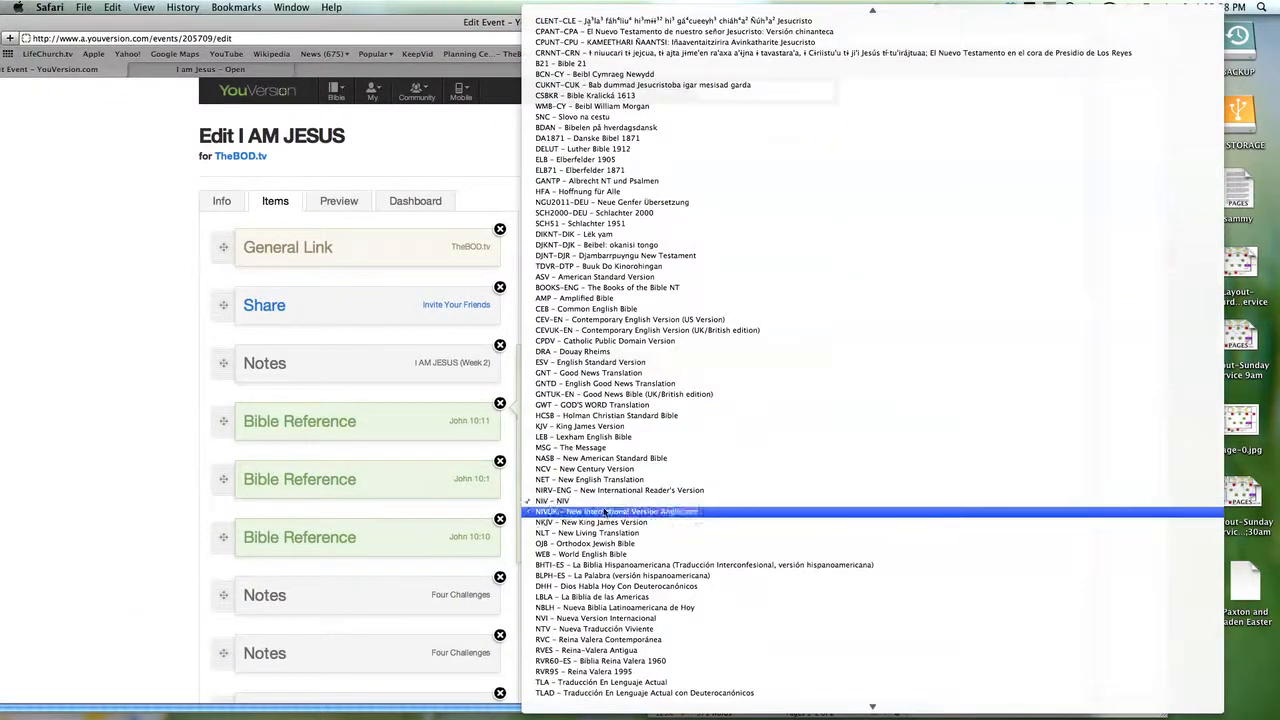
{"action": "scroll", "coordinate": [589, 497], "scroll_direction": "down", "scroll_amount": 1}
{"action": "scroll", "coordinate": [588, 515], "scroll_direction": "up", "scroll_amount": 1}
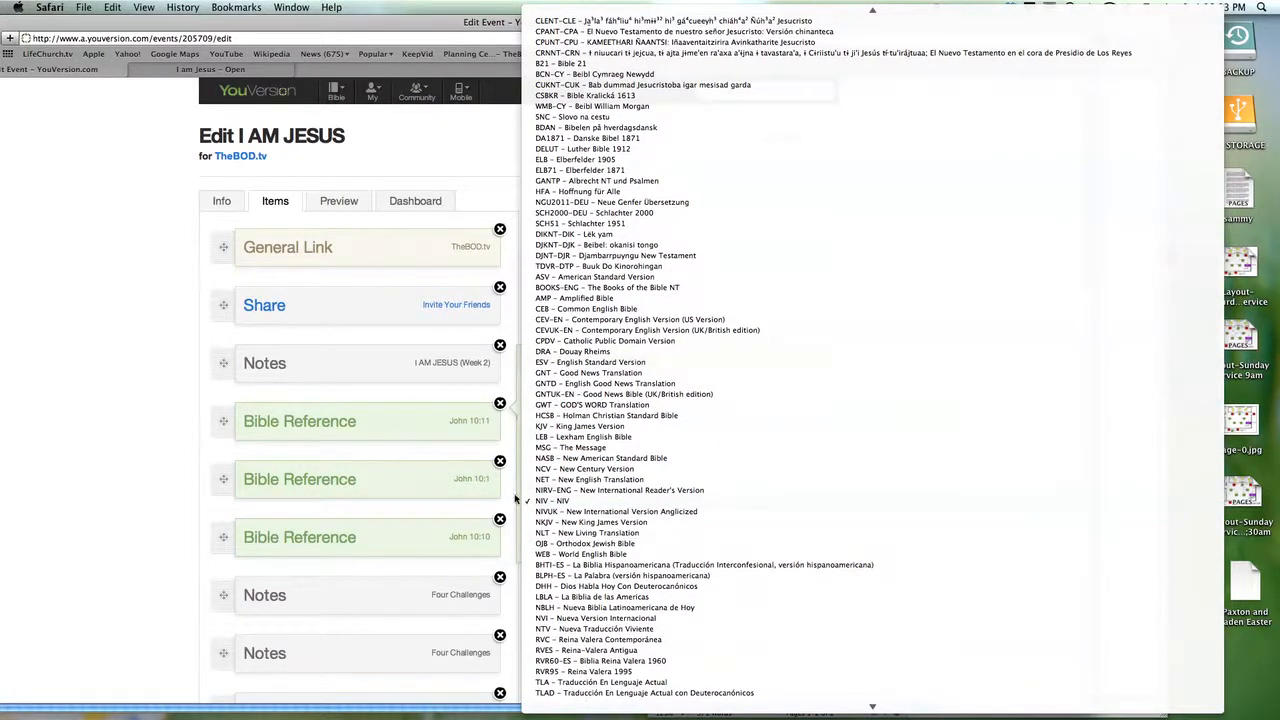
{"action": "left_click", "coordinate": [503, 426]}
- Remove the John 10:11 tag from the Reference field, checking the Pages outline
{"action": "triple_click", "coordinate": [588, 408]}
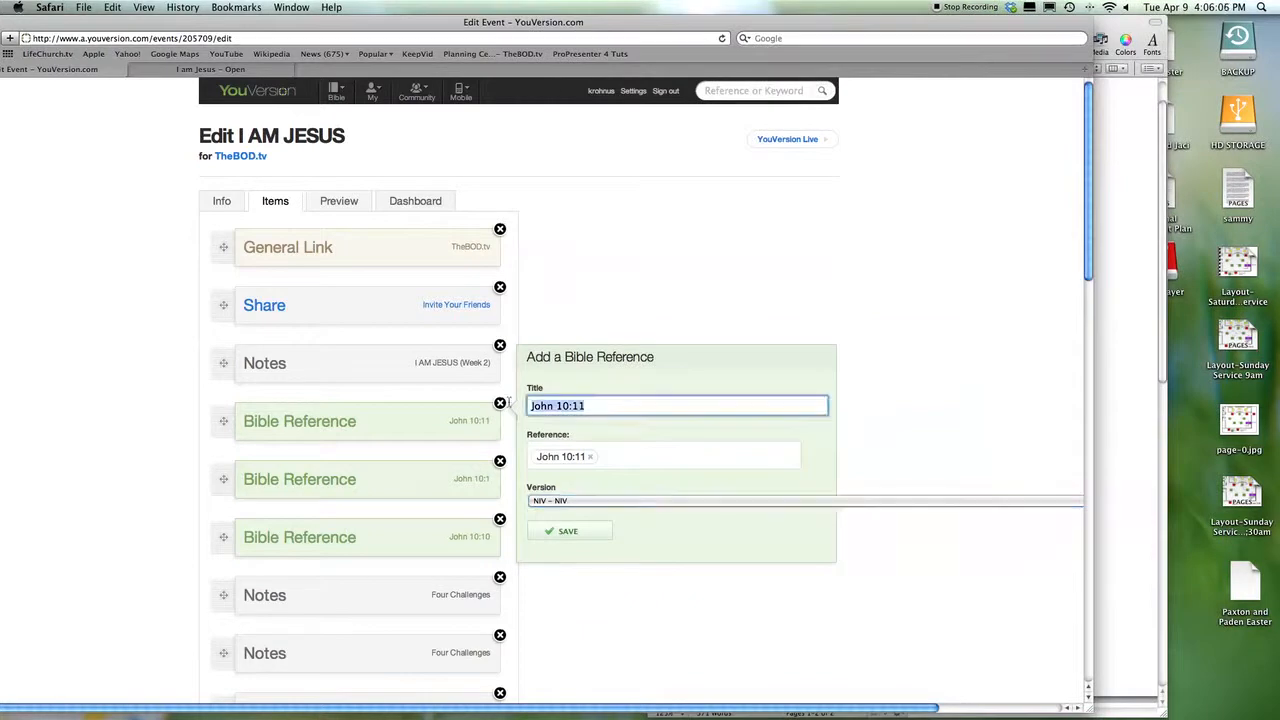
{"action": "left_click", "coordinate": [590, 456]}
{"action": "left_click", "coordinate": [1135, 405]}
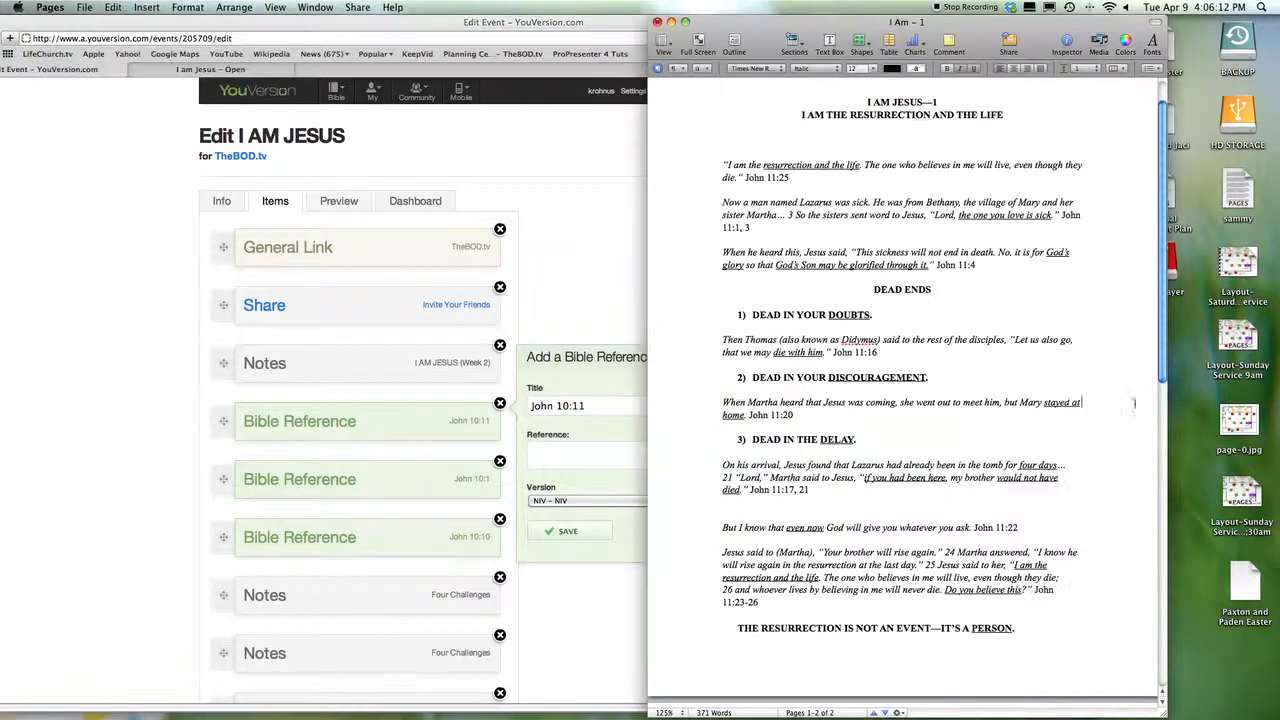
{"action": "left_click", "coordinate": [513, 445]}
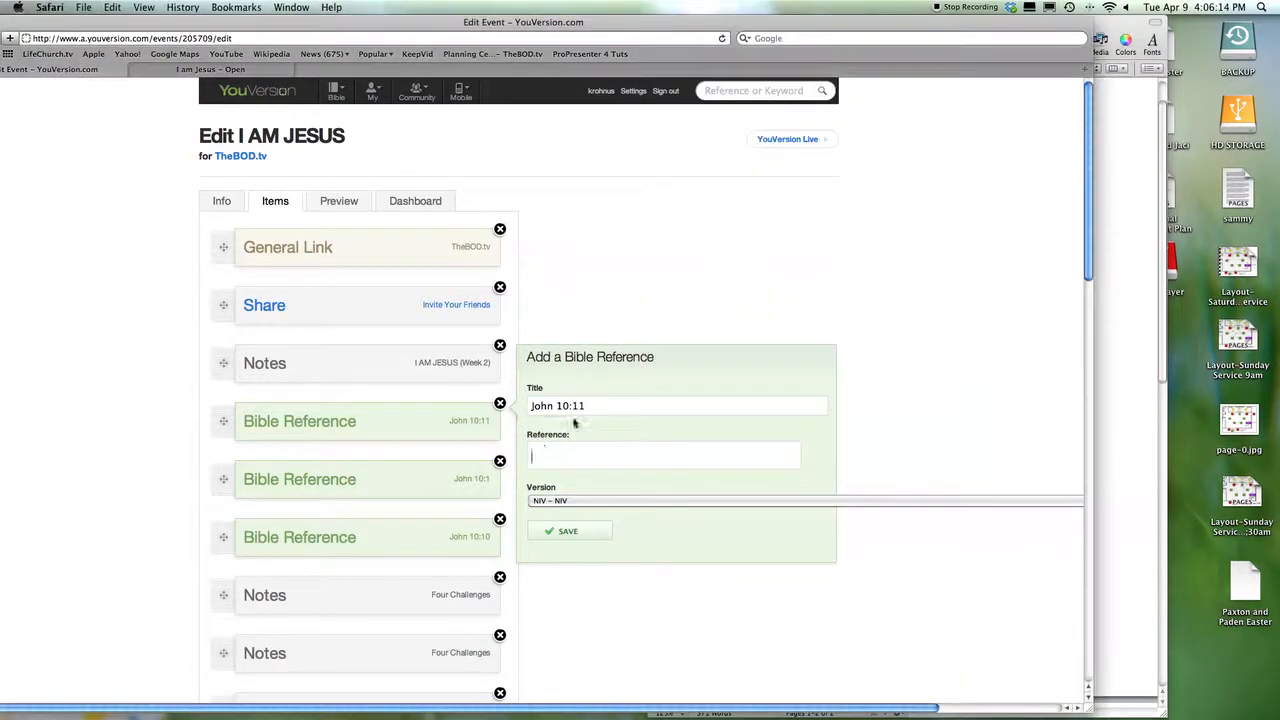
- Replace the John 10:11 title with John 11:25
{"action": "left_click_drag", "start_coordinate": [590, 410], "coordinate": [433, 404]}
{"action": "key", "text": "BackSpace"}
{"action": "type", "text": "Joh"}
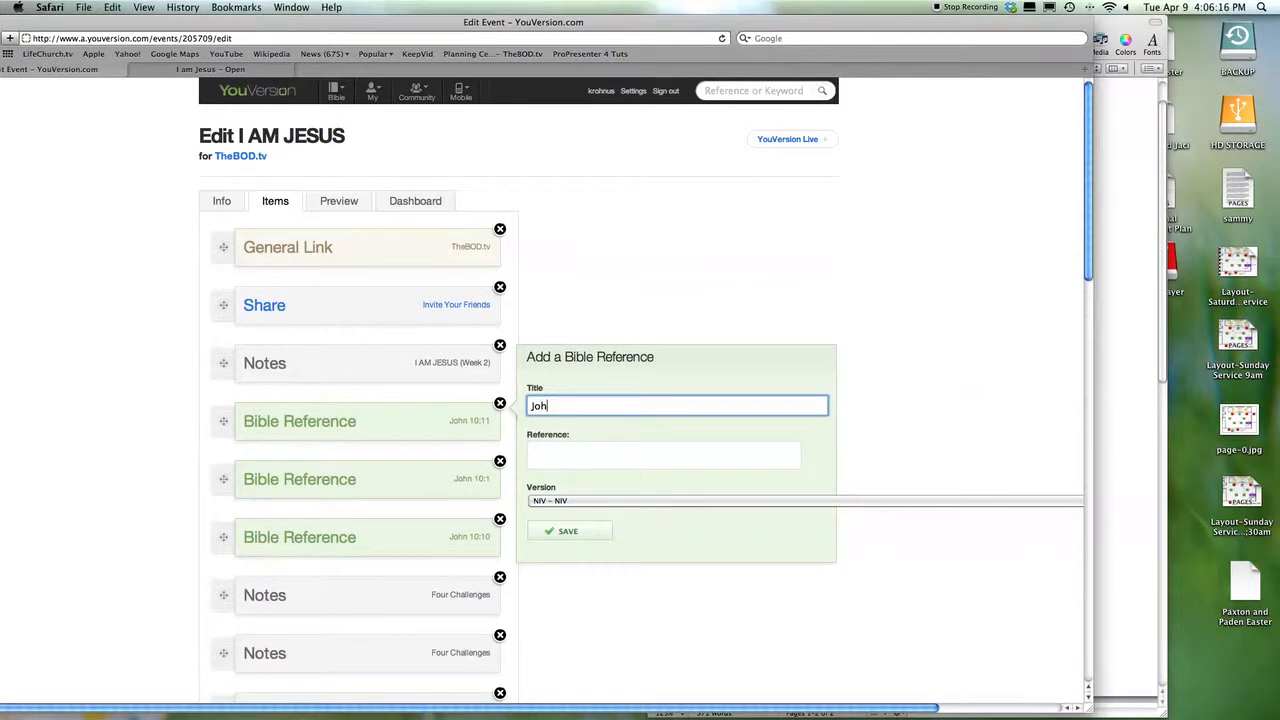
{"action": "type", "text": "n 11;25"}
{"action": "key", "text": "BackSpace"}
{"action": "key", "text": "BackSpace"}
{"action": "key", "text": "BackSpace"}
- Enter John 11:25 as the scripture reference and save the item
{"action": "left_click", "coordinate": [562, 450]}
{"action": "type", "text": "Joh"}
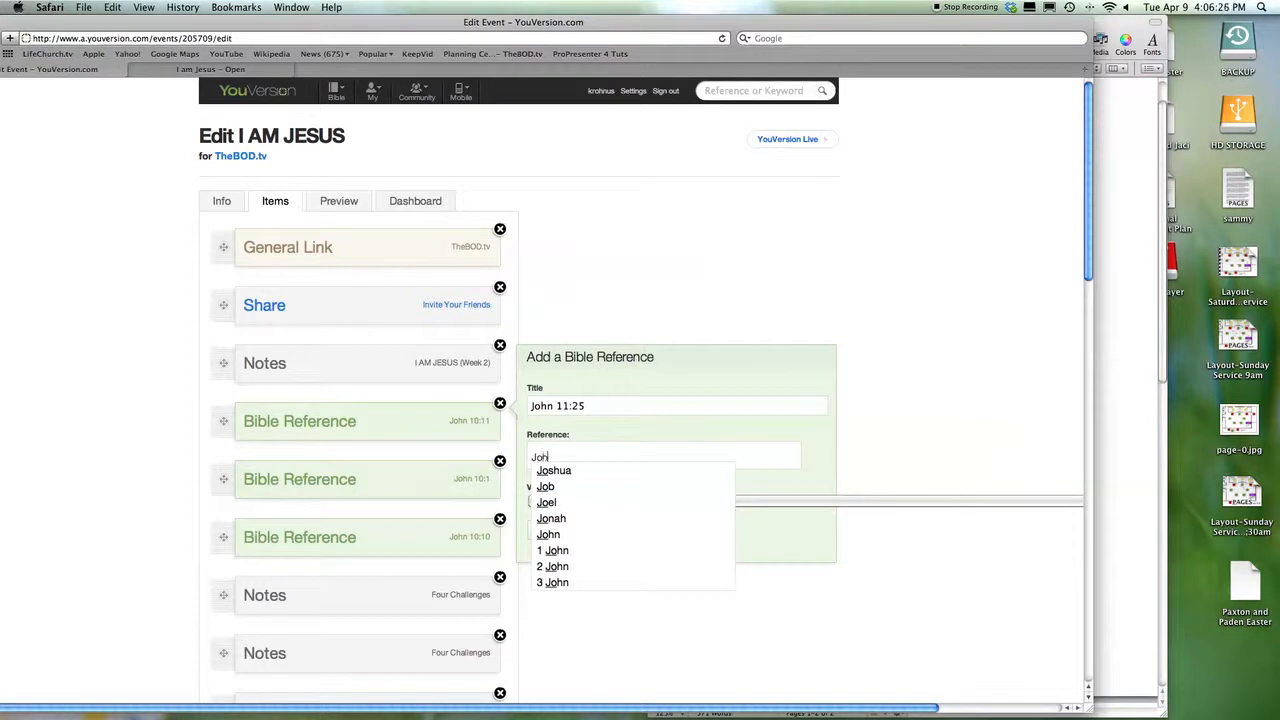
{"action": "type", "text": "n"}
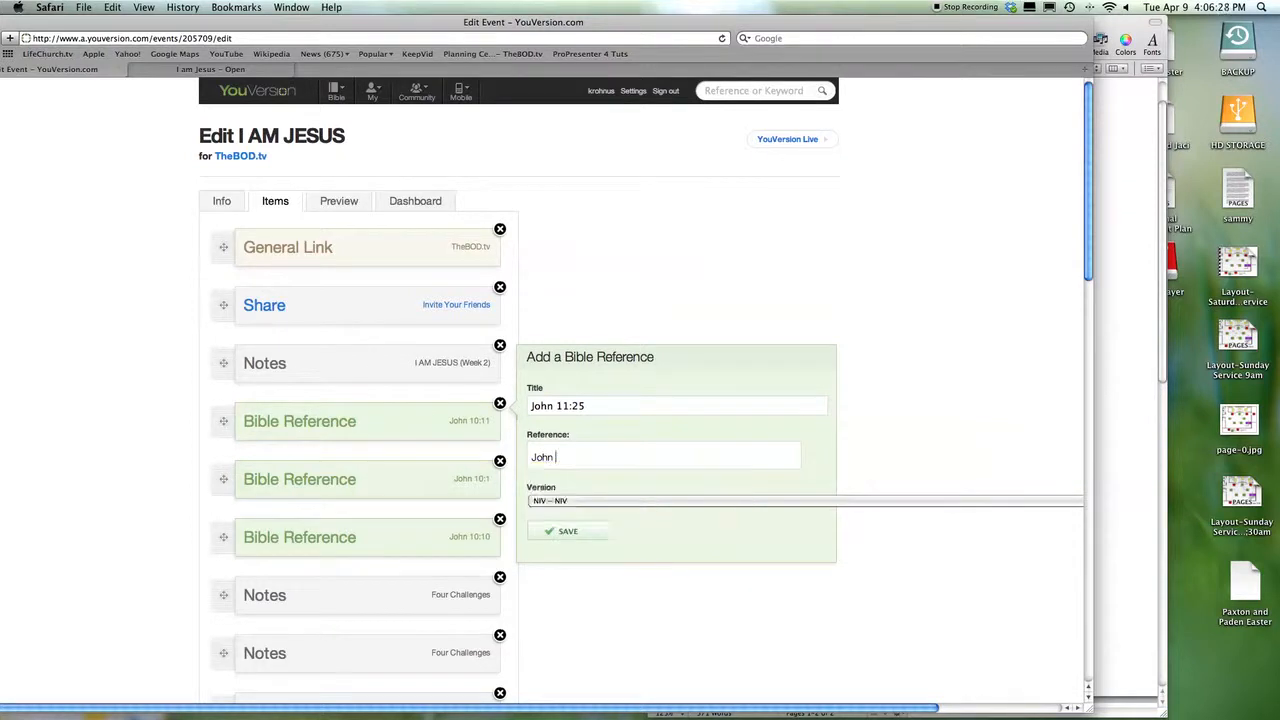
{"action": "type", "text": " 11:25"}
{"action": "left_click", "coordinate": [572, 535]}
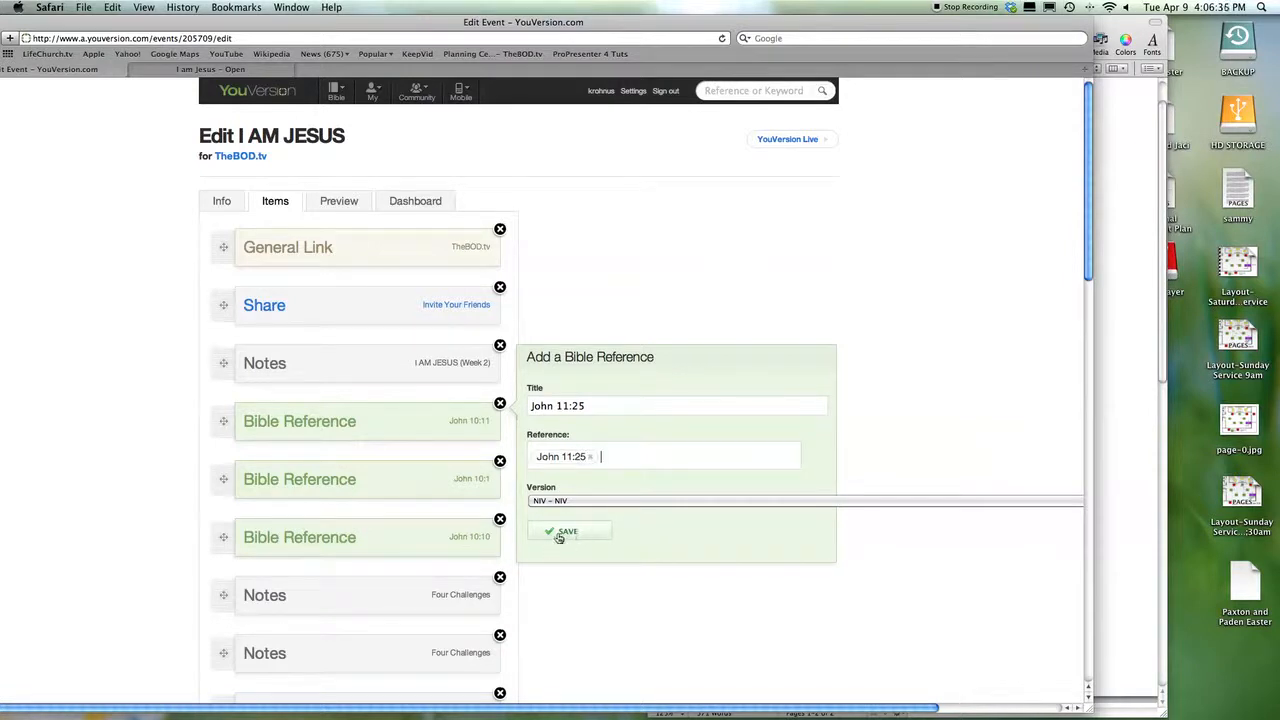
{"action": "left_click", "coordinate": [590, 536]}
- Open the first Four Challenges note and retitle it Dead Ends
{"action": "scroll", "coordinate": [439, 481], "scroll_direction": "down", "scroll_amount": 6}
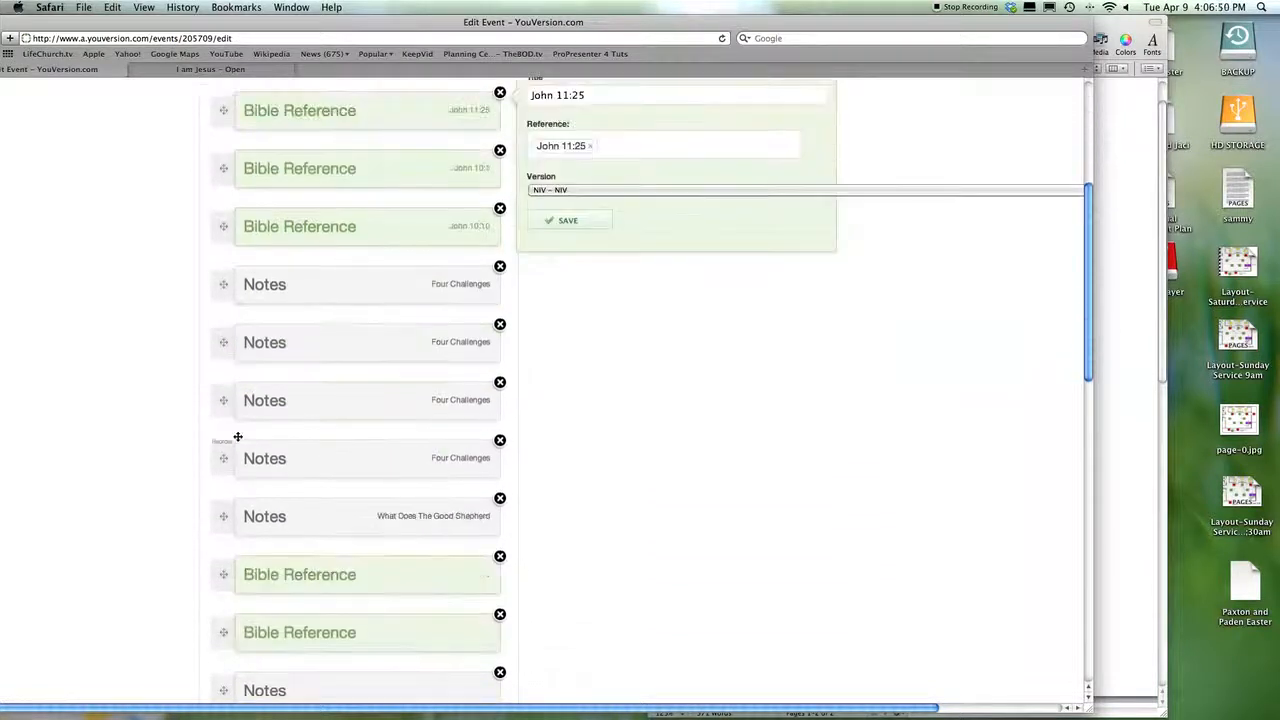
{"action": "left_click", "coordinate": [366, 290]}
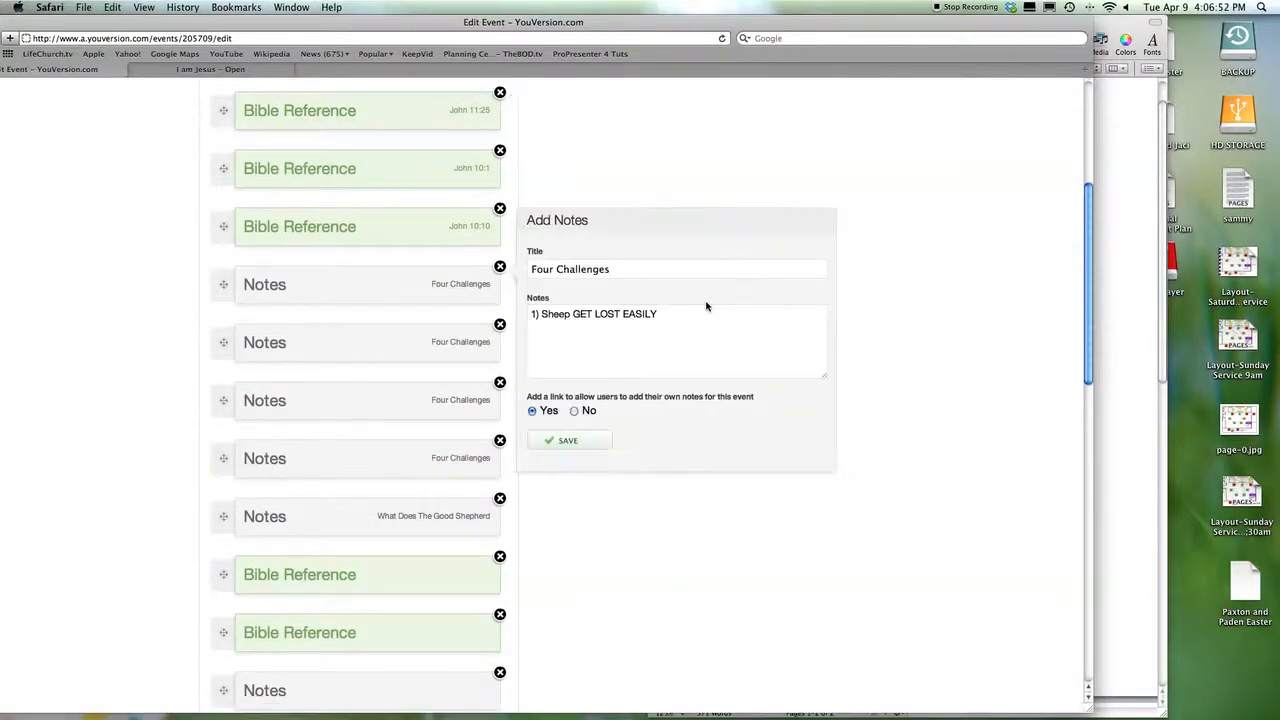
{"action": "left_click", "coordinate": [1157, 342]}
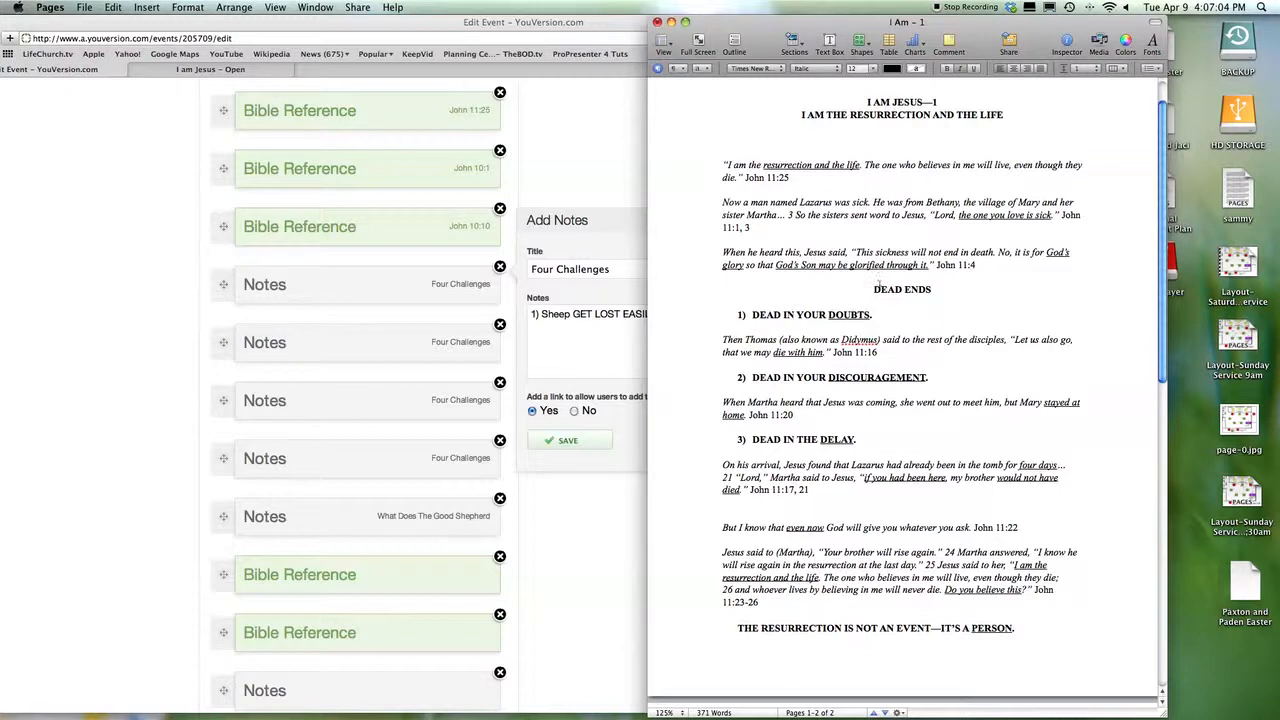
{"action": "left_click", "coordinate": [527, 327]}
{"action": "left_click_drag", "start_coordinate": [640, 272], "coordinate": [455, 264]}
{"action": "type", "text": "Dead"}
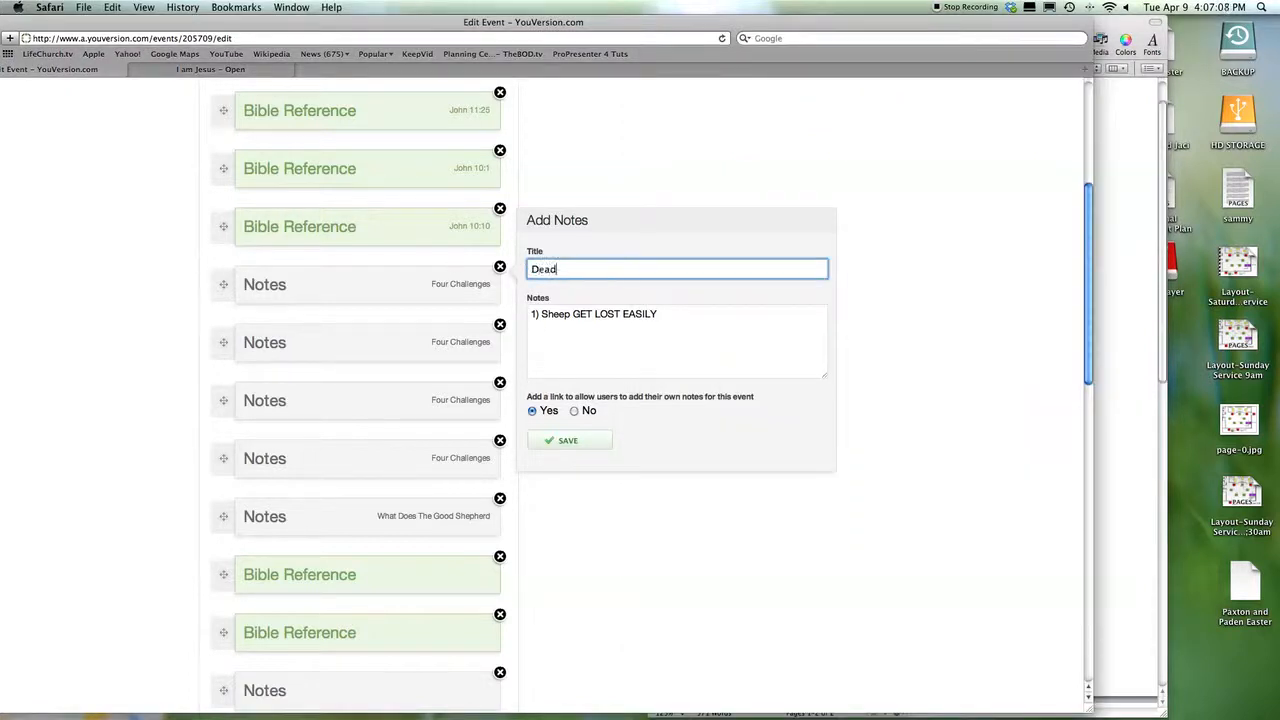
{"action": "type", "text": " Ends"}
- Replace the Sheep GET LOST EASILY text with '1) Dead in your DOUBTS.' and save
{"action": "left_click", "coordinate": [1140, 388]}
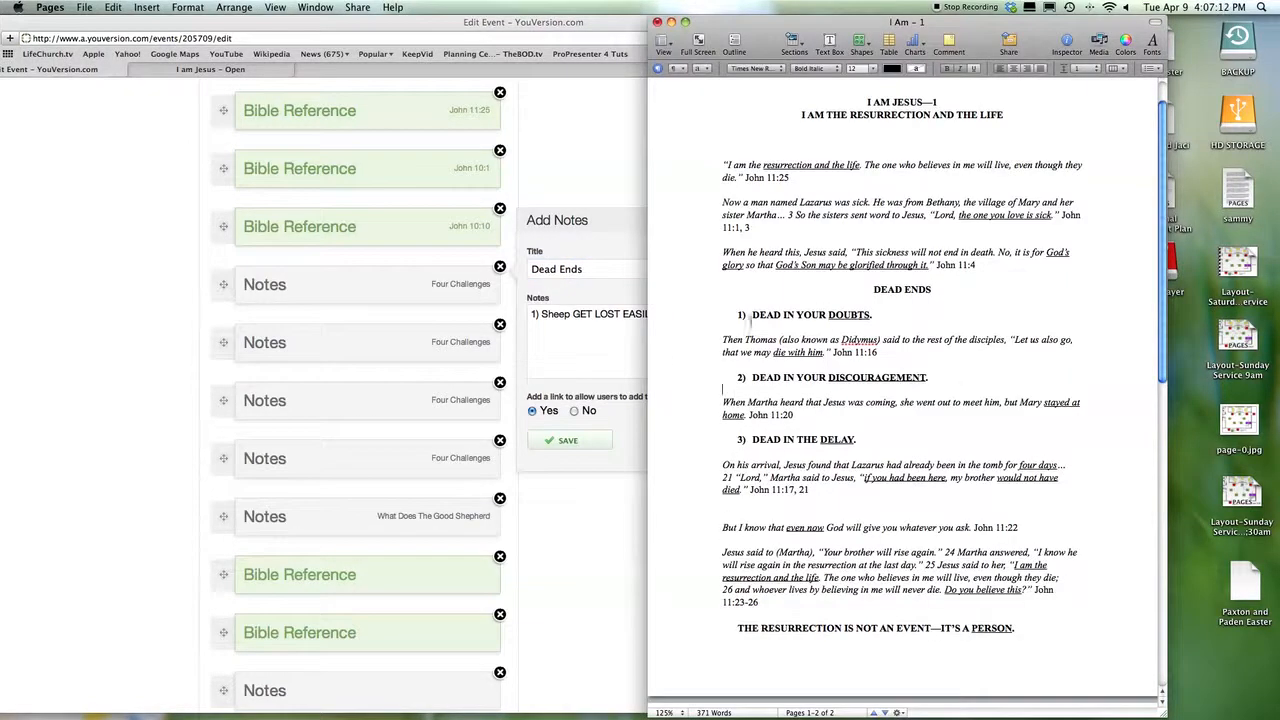
{"action": "left_click", "coordinate": [592, 329]}
{"action": "left_click_drag", "start_coordinate": [665, 318], "coordinate": [543, 318]}
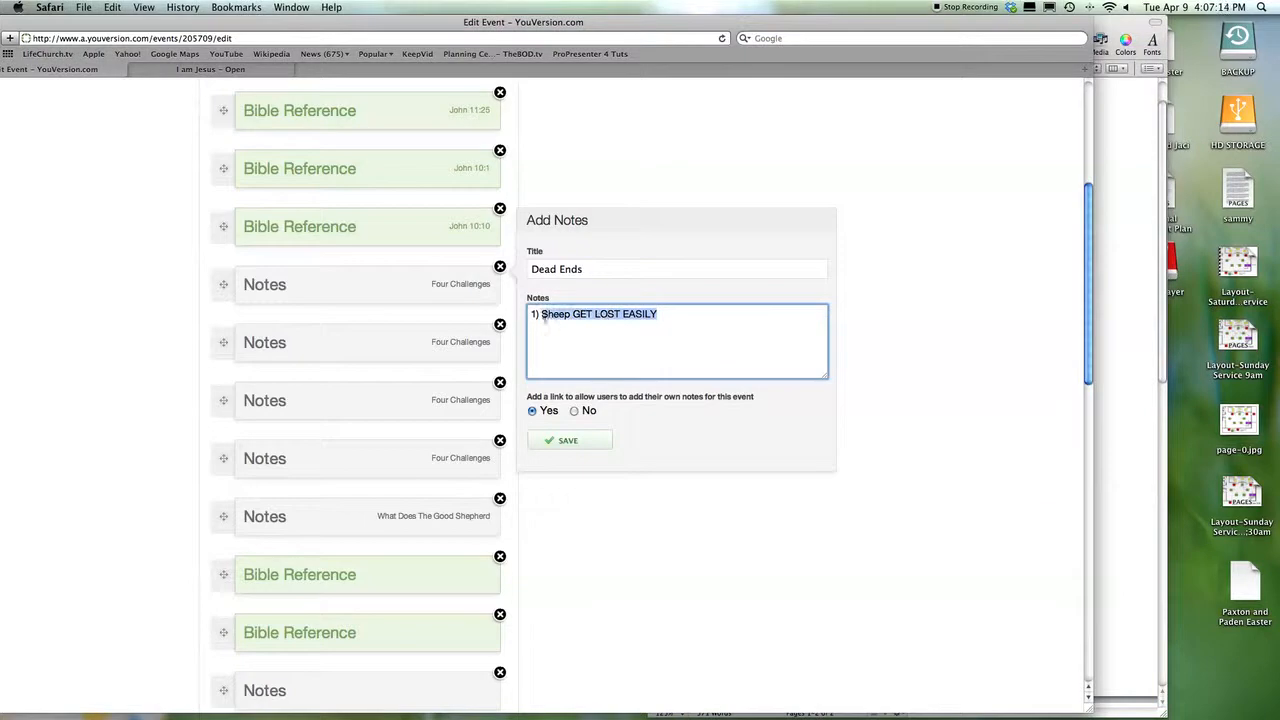
{"action": "type", "text": "Dead"}
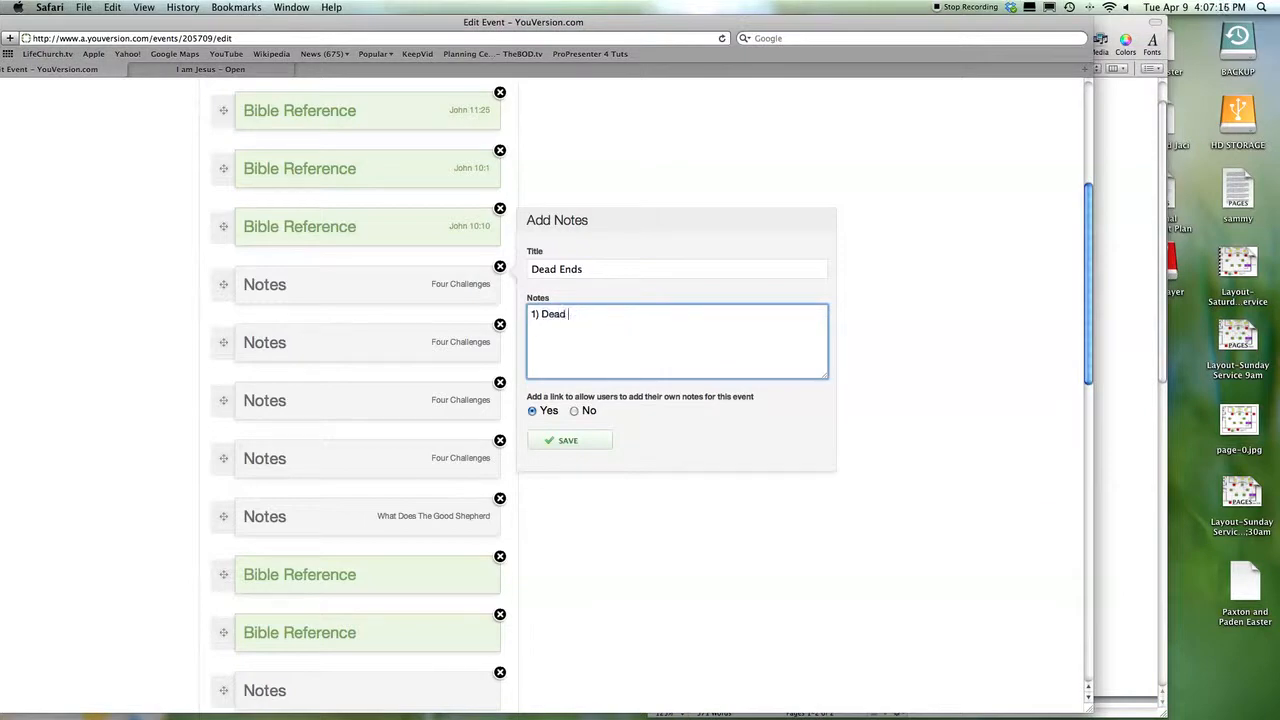
{"action": "type", "text": " in your DOUBTS."}
{"action": "left_click", "coordinate": [599, 316]}
{"action": "left_click", "coordinate": [1115, 358]}
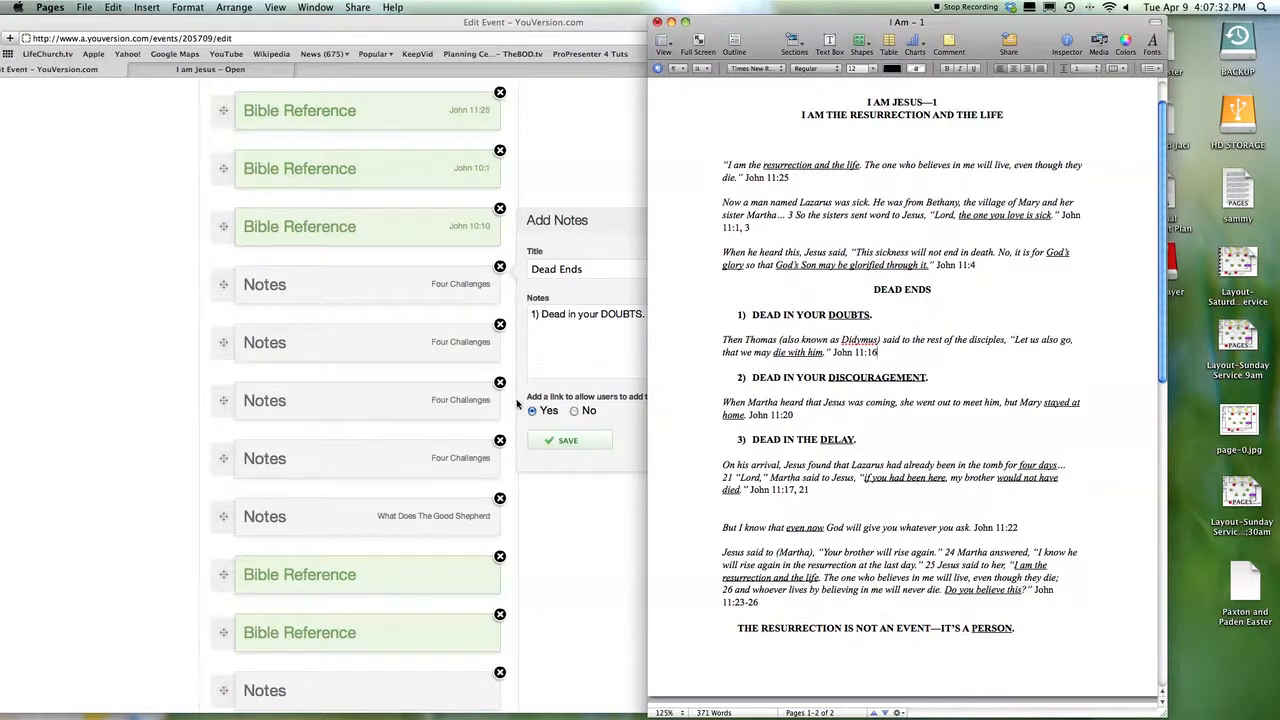
{"action": "left_click", "coordinate": [554, 376]}
{"action": "left_click", "coordinate": [566, 438]}
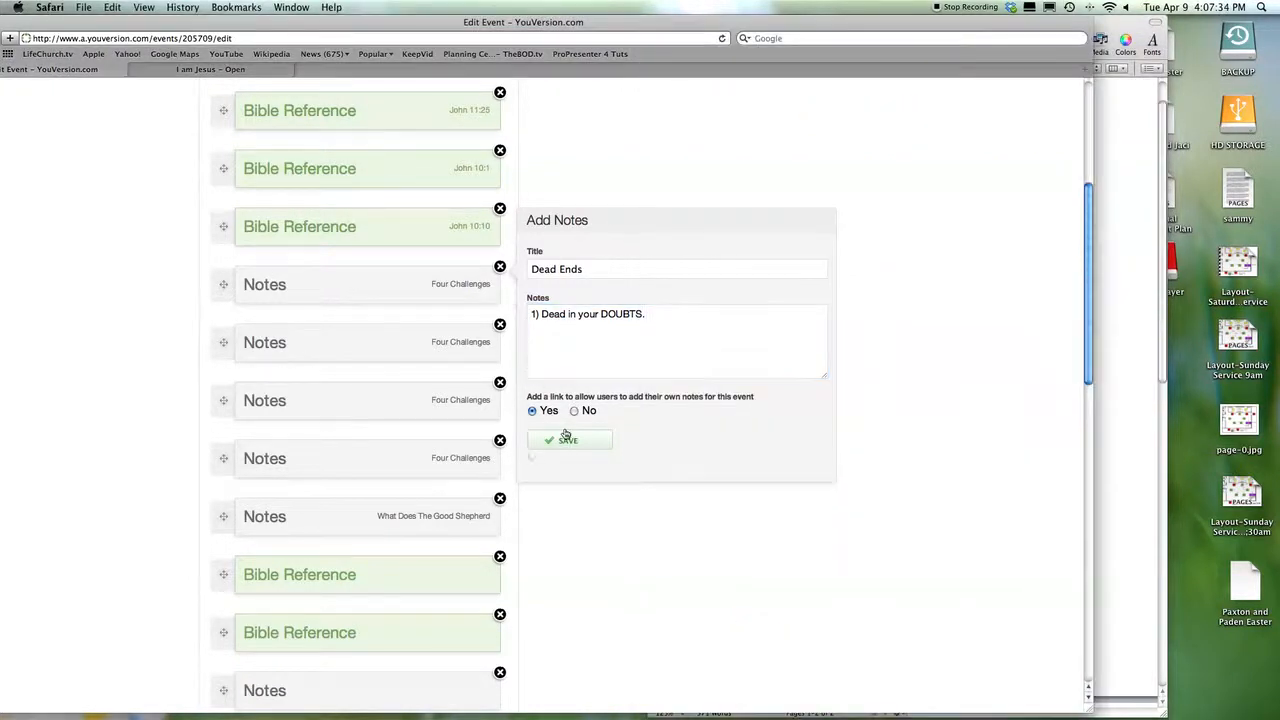
- Open the second Four Challenges note and retitle it Dead Ends
{"action": "left_click", "coordinate": [432, 354]}
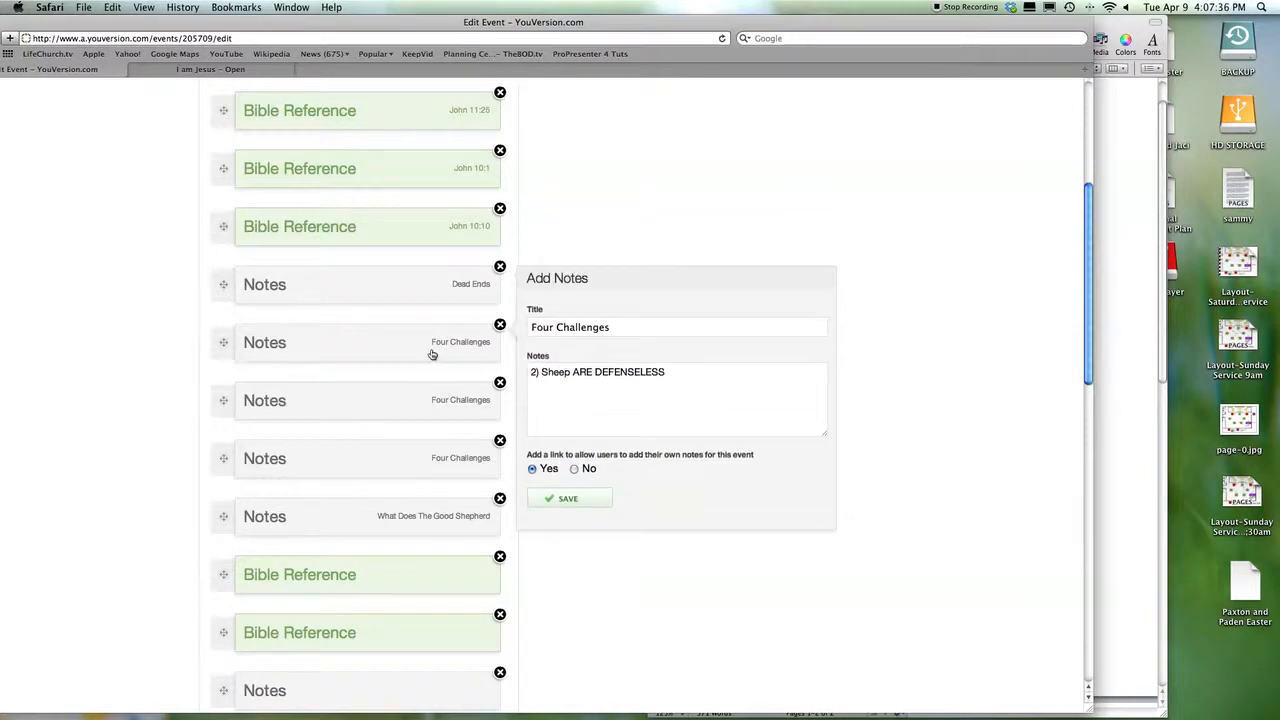
{"action": "triple_click", "coordinate": [615, 330]}
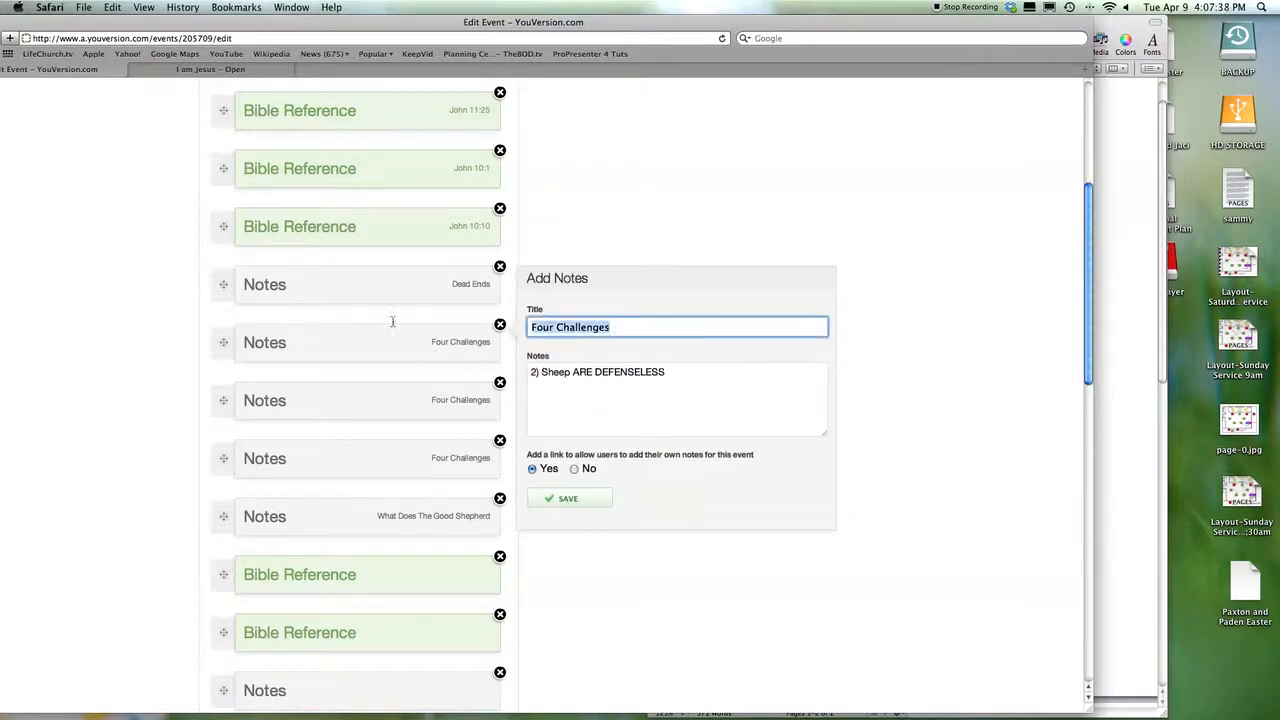
{"action": "type", "text": "Dead Ends"}
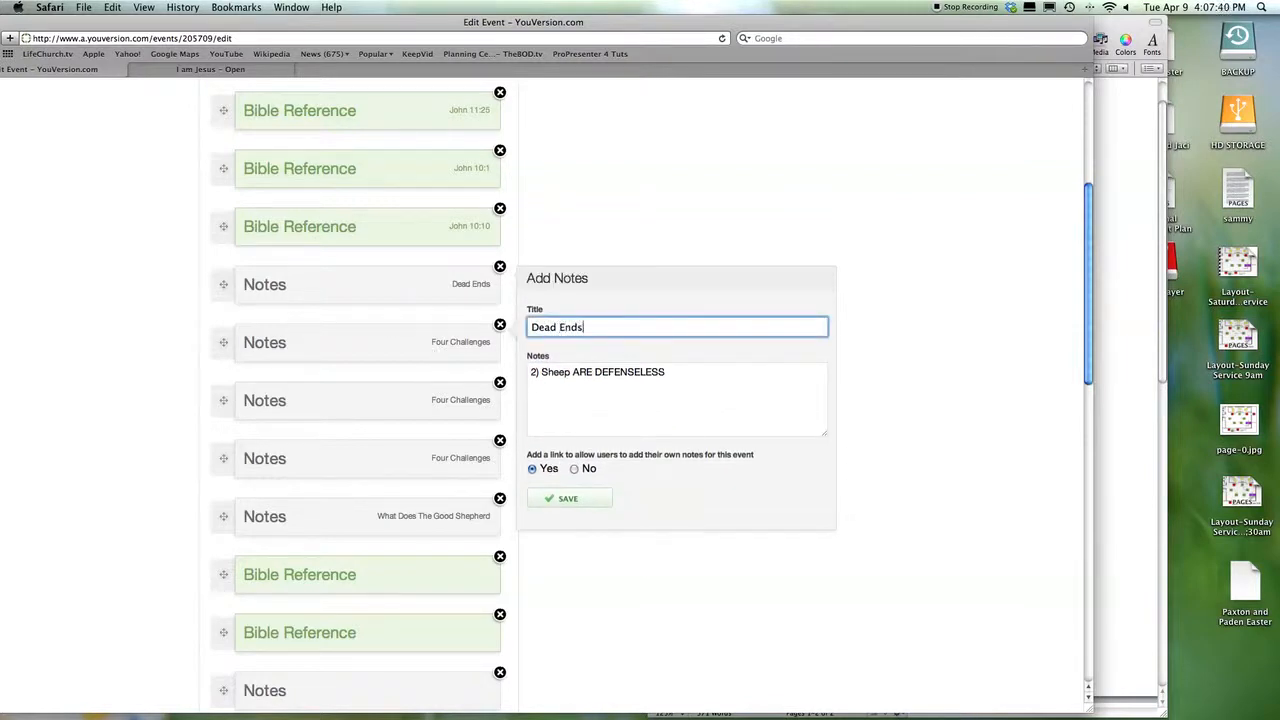
{"action": "left_click", "coordinate": [723, 403]}
- Replace its note text with '2) Dead in your DISCOURAGEMENT.' and save
{"action": "left_click", "coordinate": [1114, 408]}
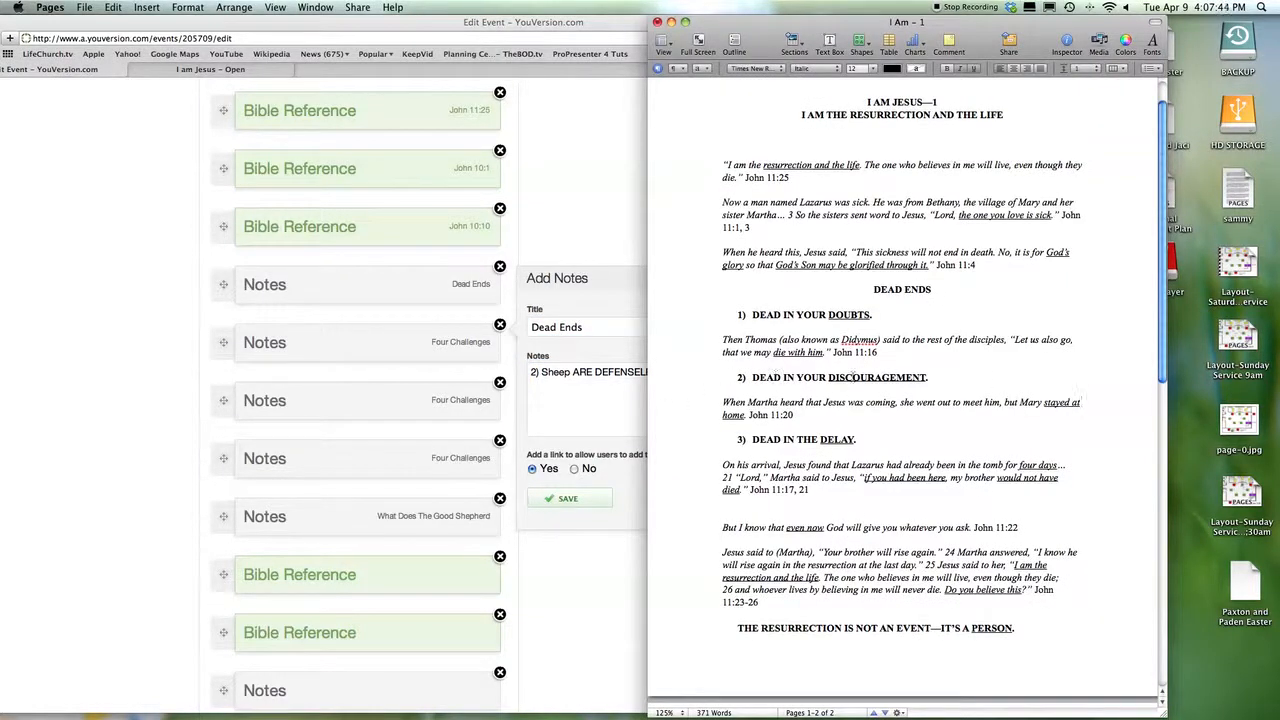
{"action": "left_click_drag", "start_coordinate": [665, 372], "coordinate": [544, 374]}
{"action": "type", "text": "D"}
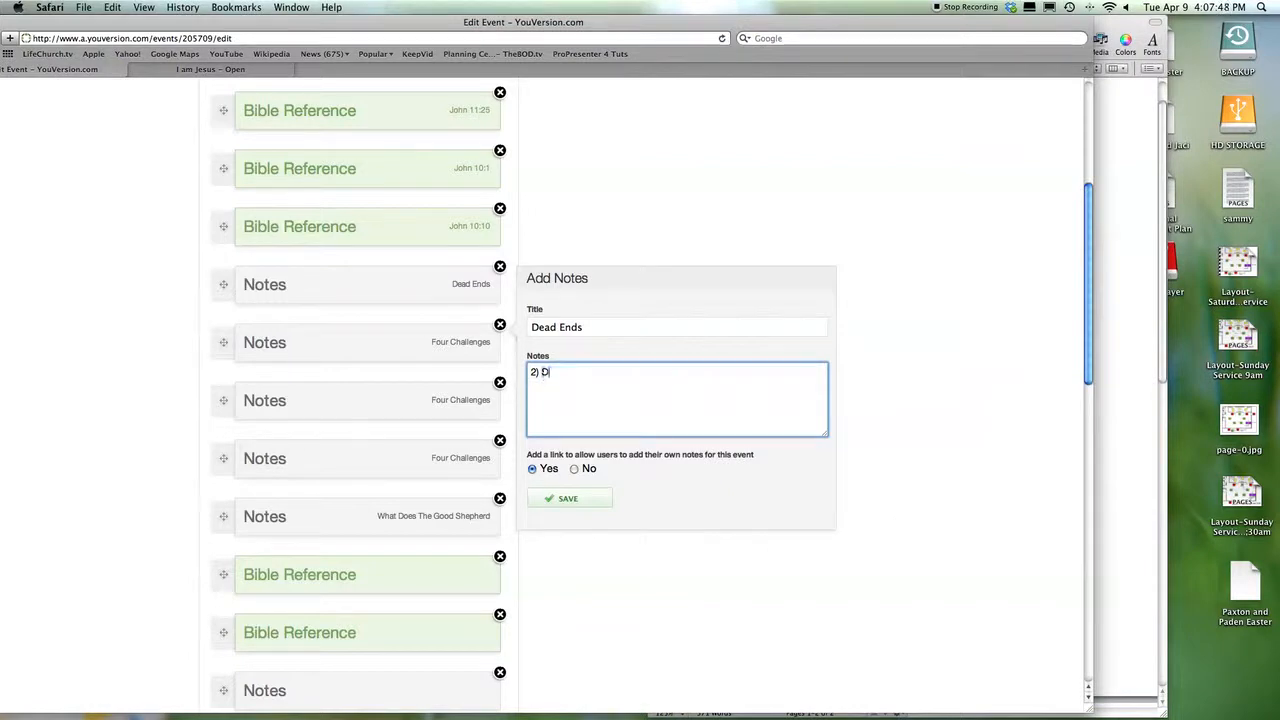
{"action": "type", "text": "ead in your"}
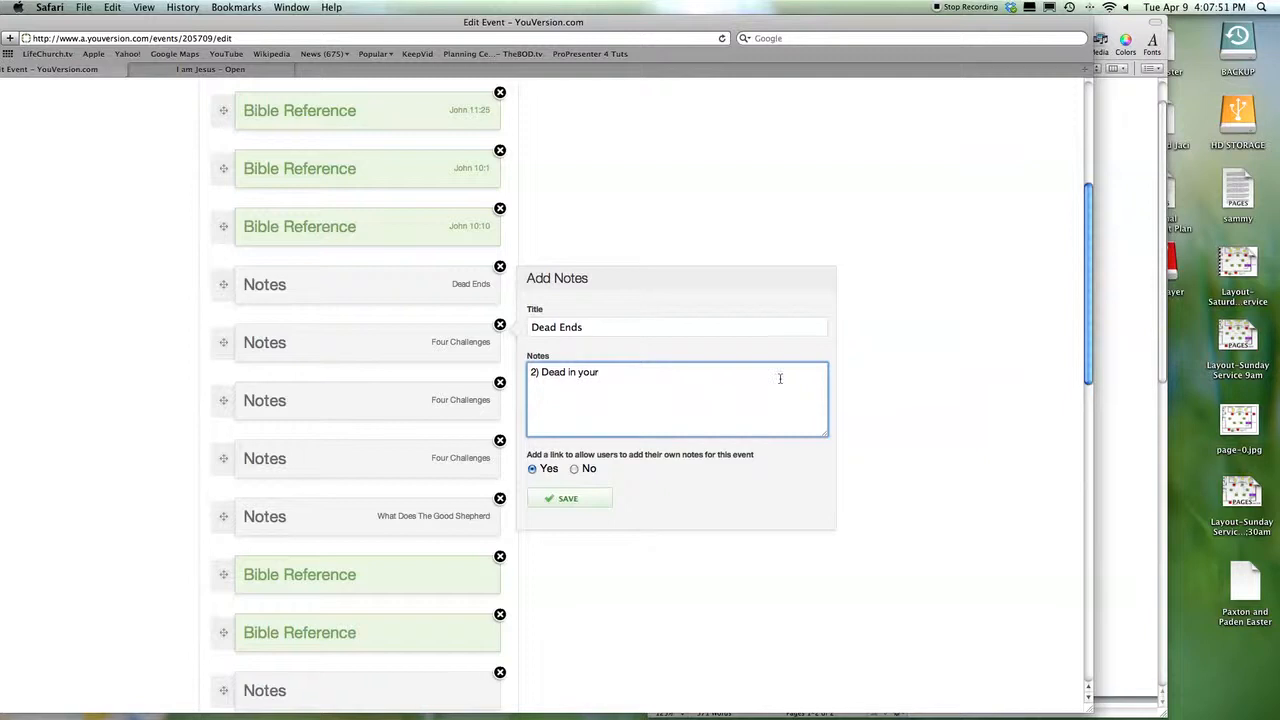
{"action": "left_click", "coordinate": [1113, 415]}
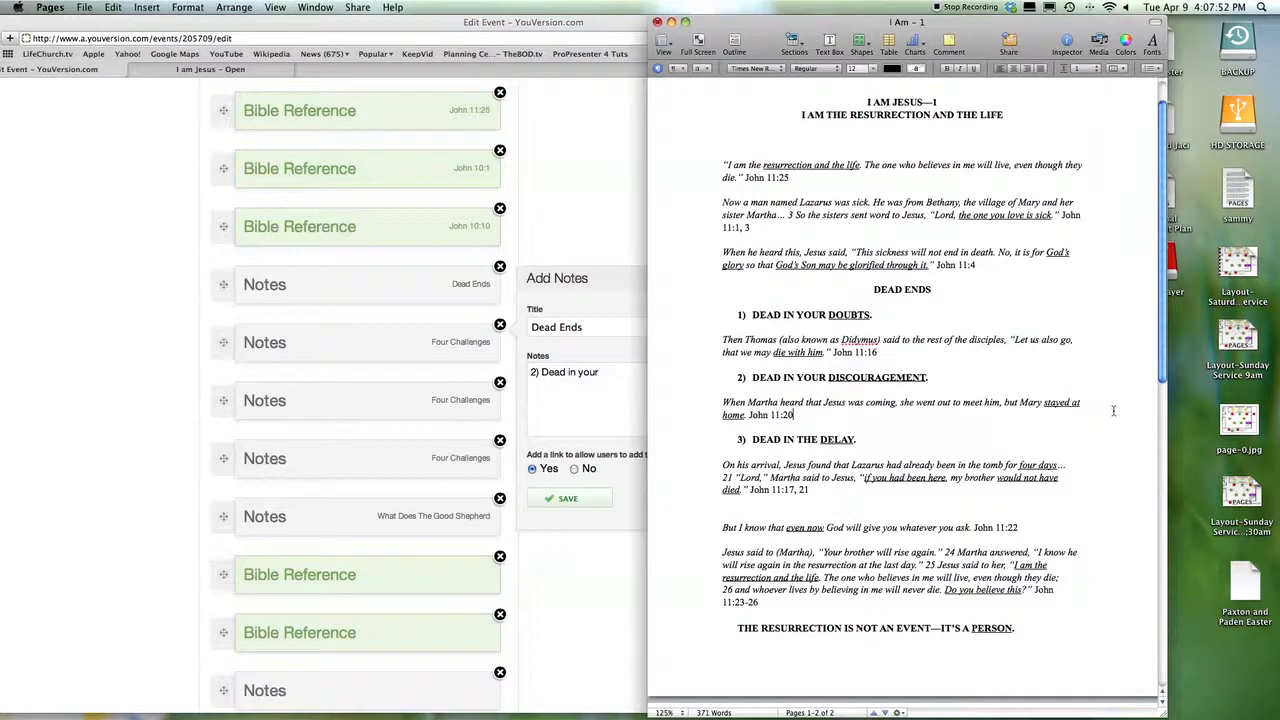
{"action": "left_click", "coordinate": [580, 409]}
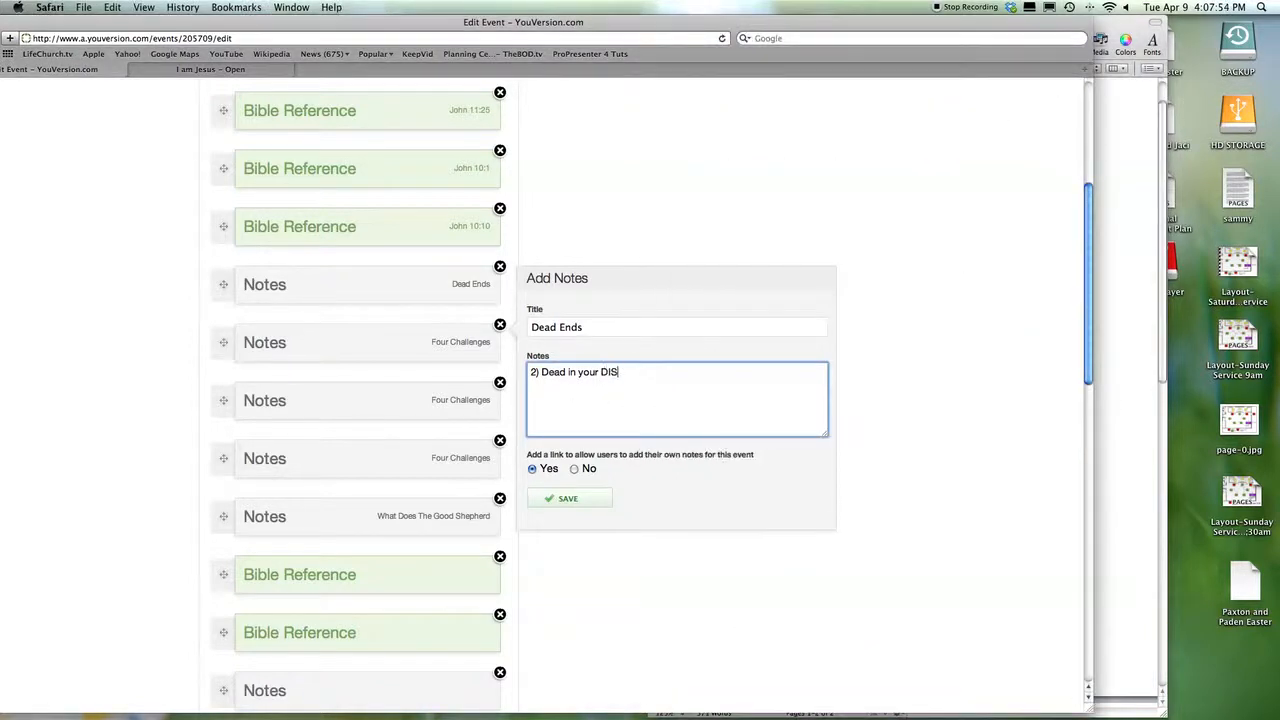
{"action": "type", "text": "r DISCOURAGEMENT."}
{"action": "left_click", "coordinate": [567, 497]}
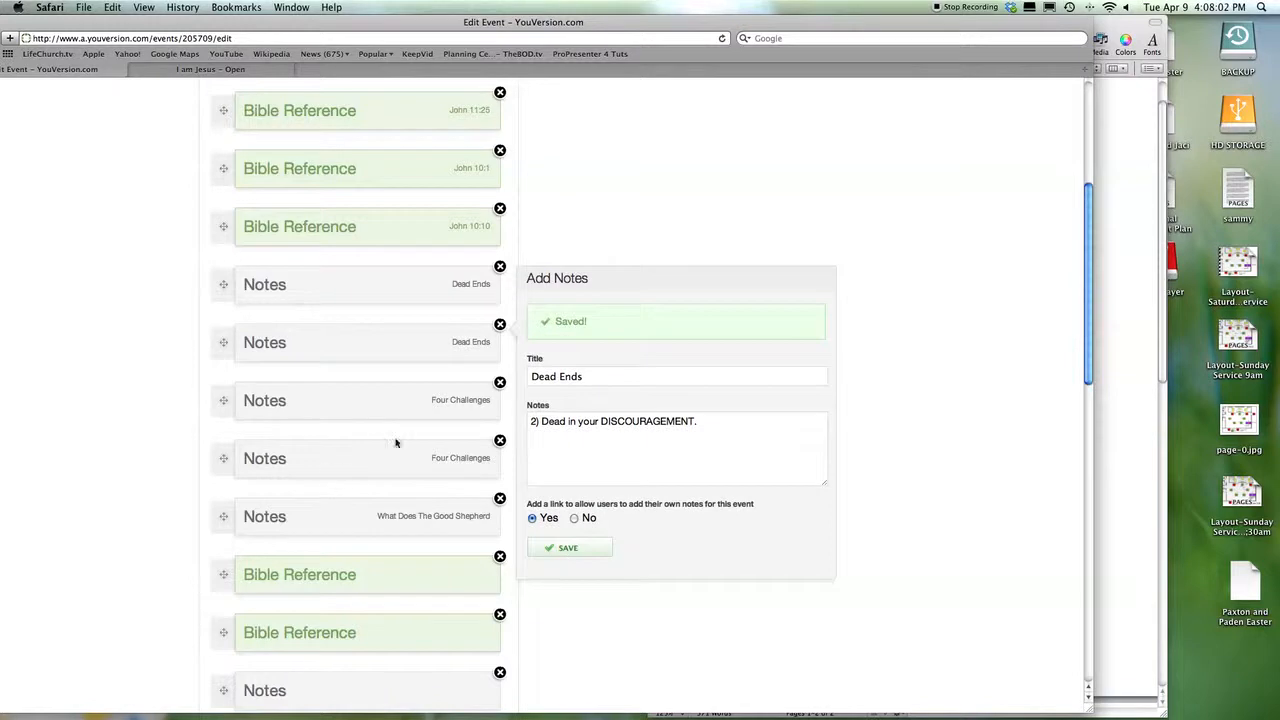
- Bring the Pages outline forward and scroll down to read the next sermon section
{"action": "scroll", "coordinate": [486, 431], "scroll_direction": "down", "scroll_amount": 1}
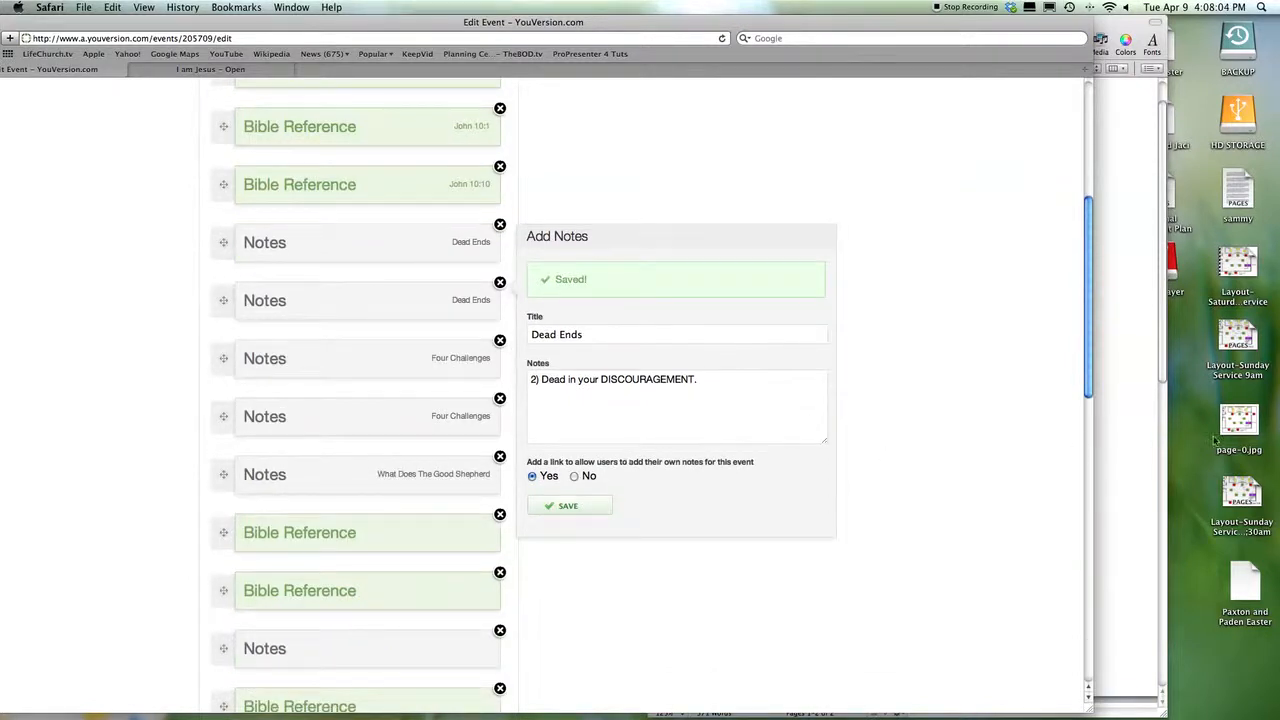
{"action": "left_click", "coordinate": [1135, 447]}
{"action": "scroll", "coordinate": [972, 453], "scroll_direction": "down", "scroll_amount": 5}
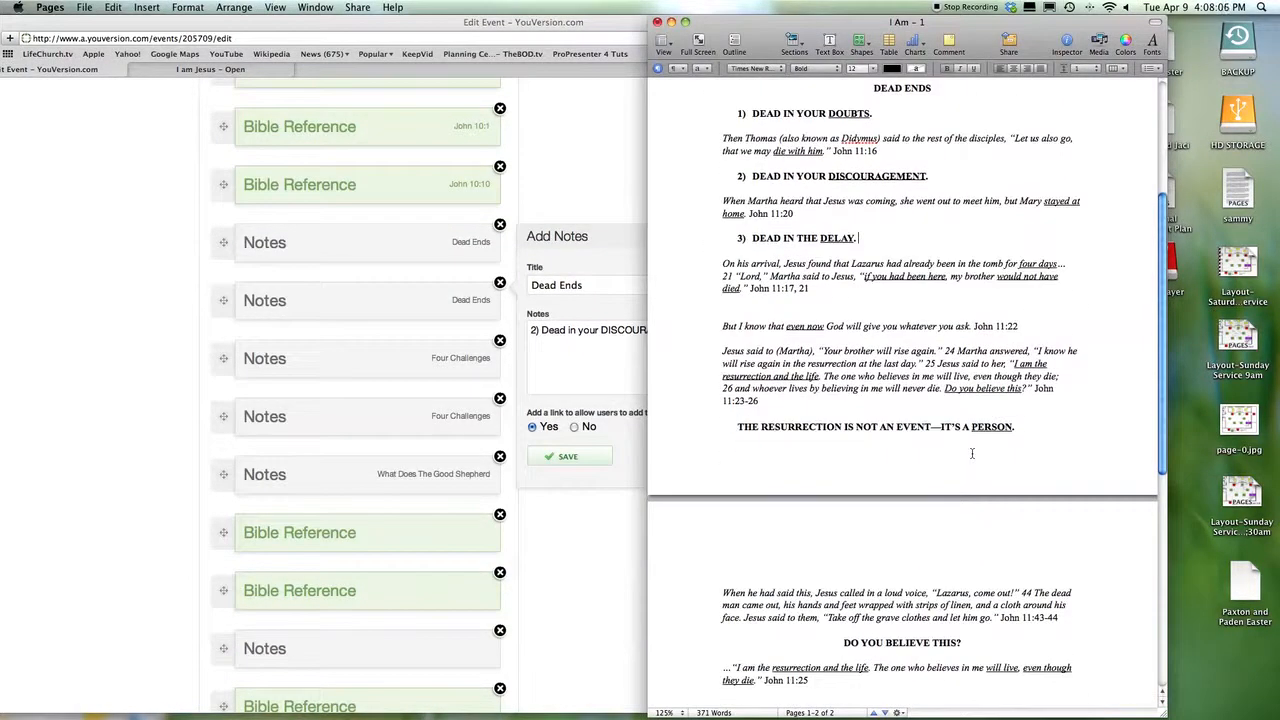
{"action": "scroll", "coordinate": [922, 443], "scroll_direction": "down", "scroll_amount": 2}
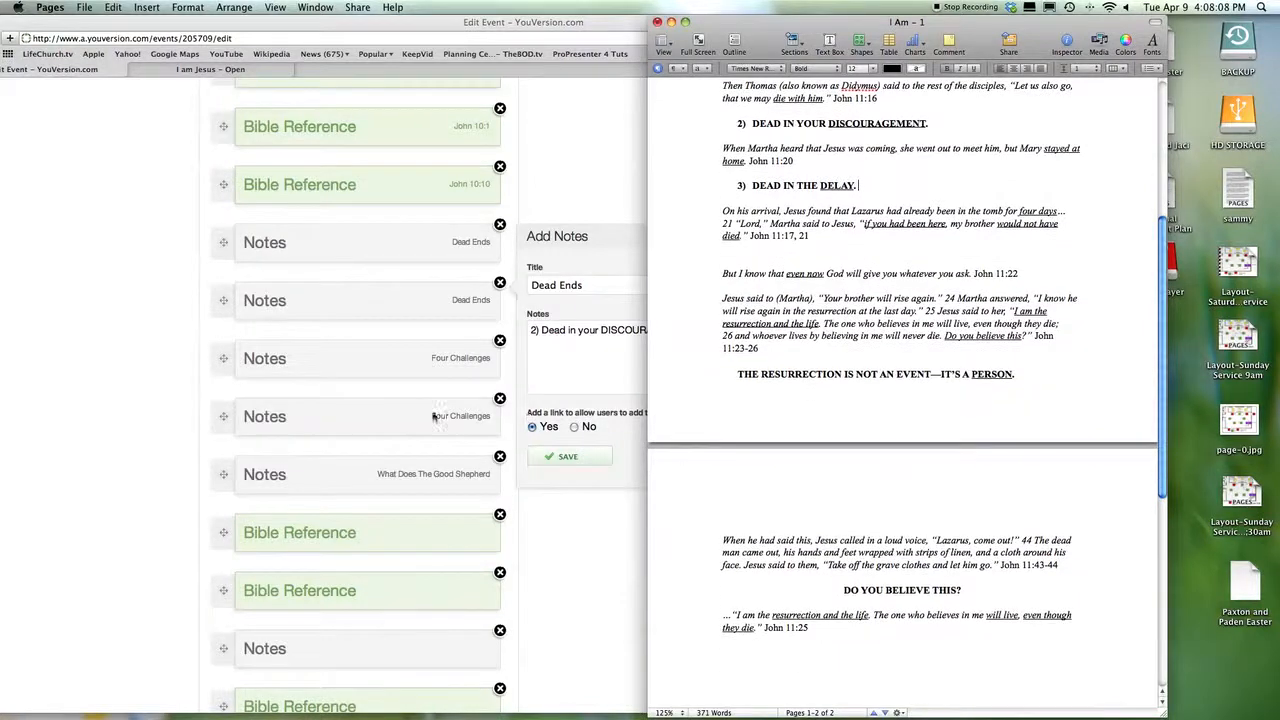
{"action": "scroll", "coordinate": [394, 420], "scroll_direction": "down", "scroll_amount": 1}
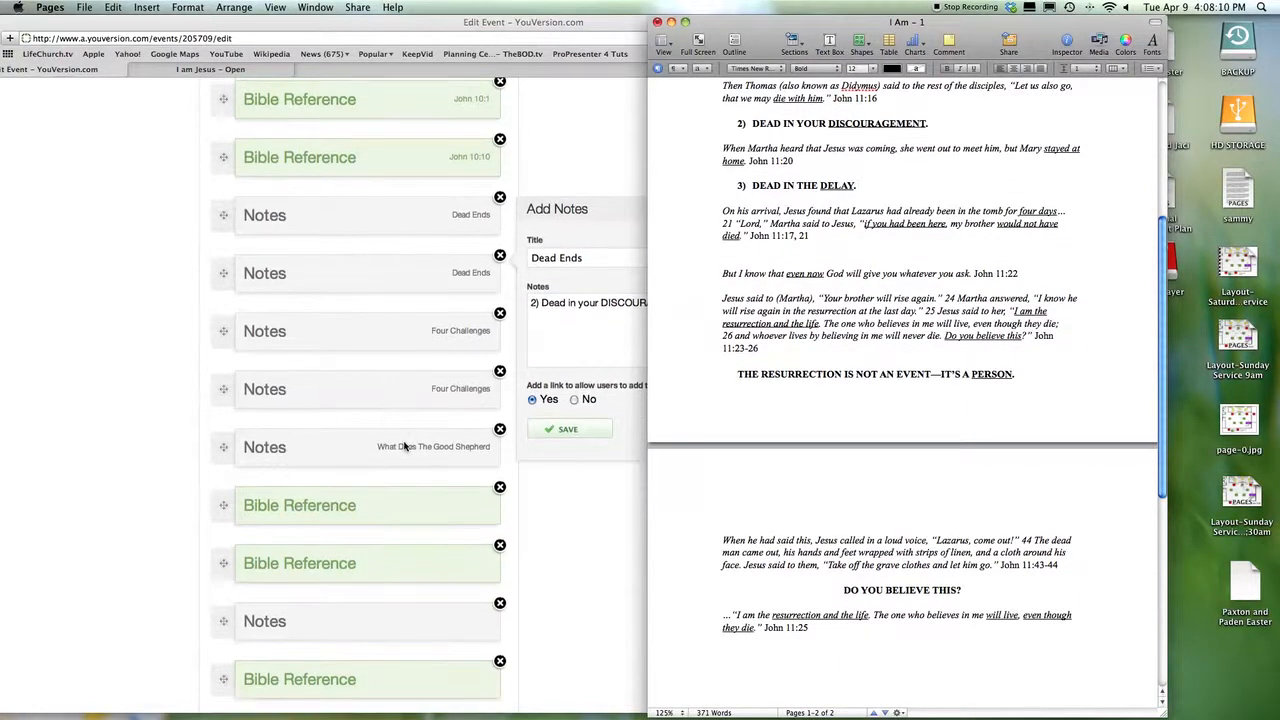
{"action": "scroll", "coordinate": [760, 403], "scroll_direction": "down", "scroll_amount": 1}
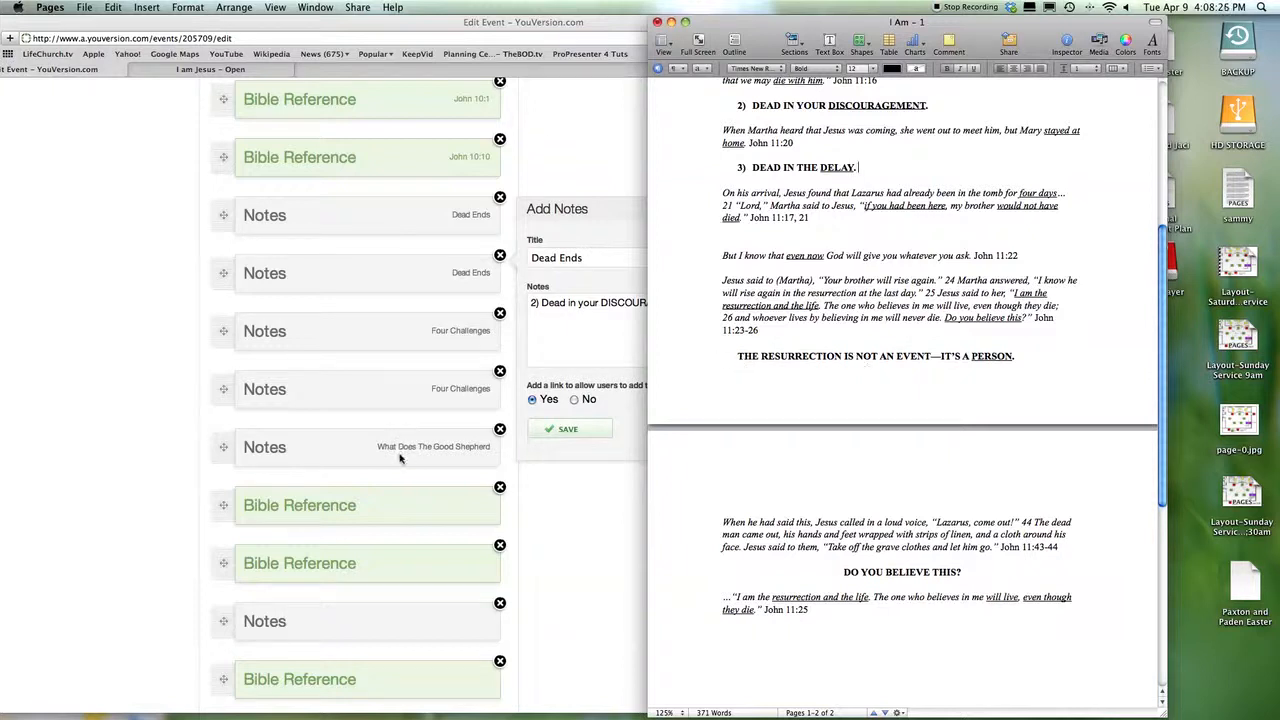
{"action": "left_click", "coordinate": [357, 453]}
- Retitle the Good Shepherd note The Resurrection and delete its He GUIDES text
{"action": "left_click", "coordinate": [360, 450]}
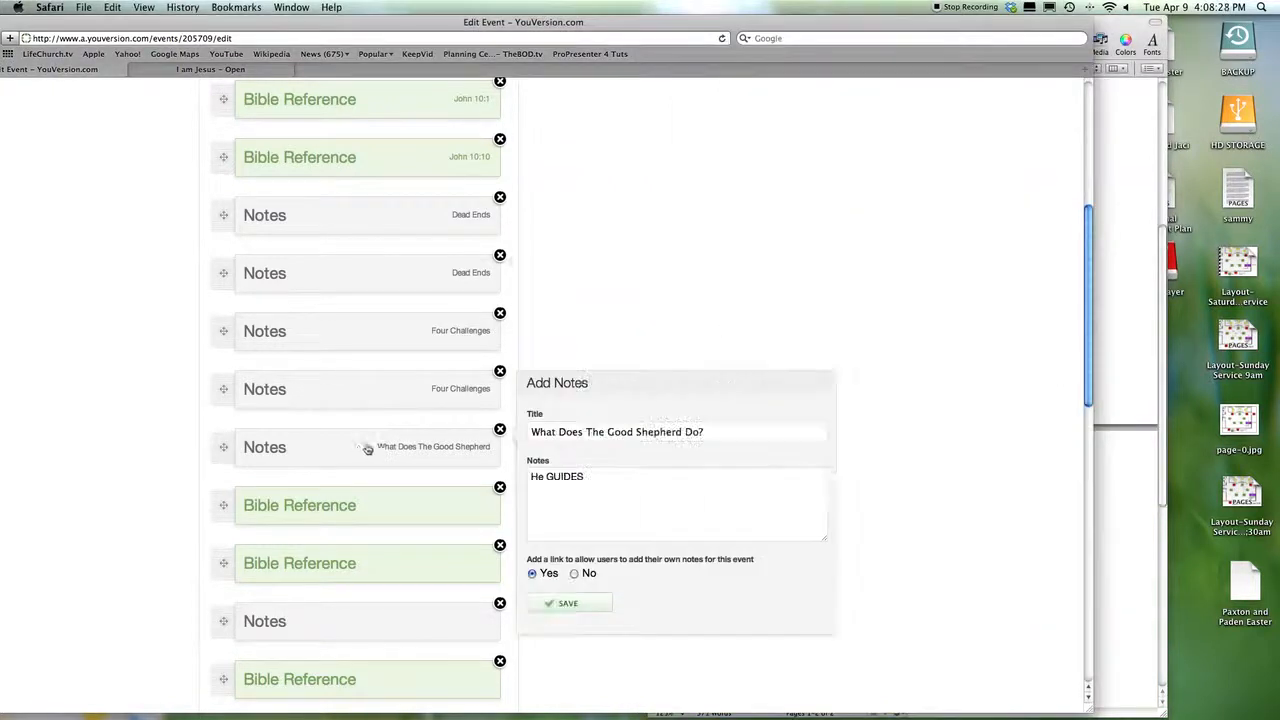
{"action": "left_click_drag", "start_coordinate": [731, 433], "coordinate": [530, 432]}
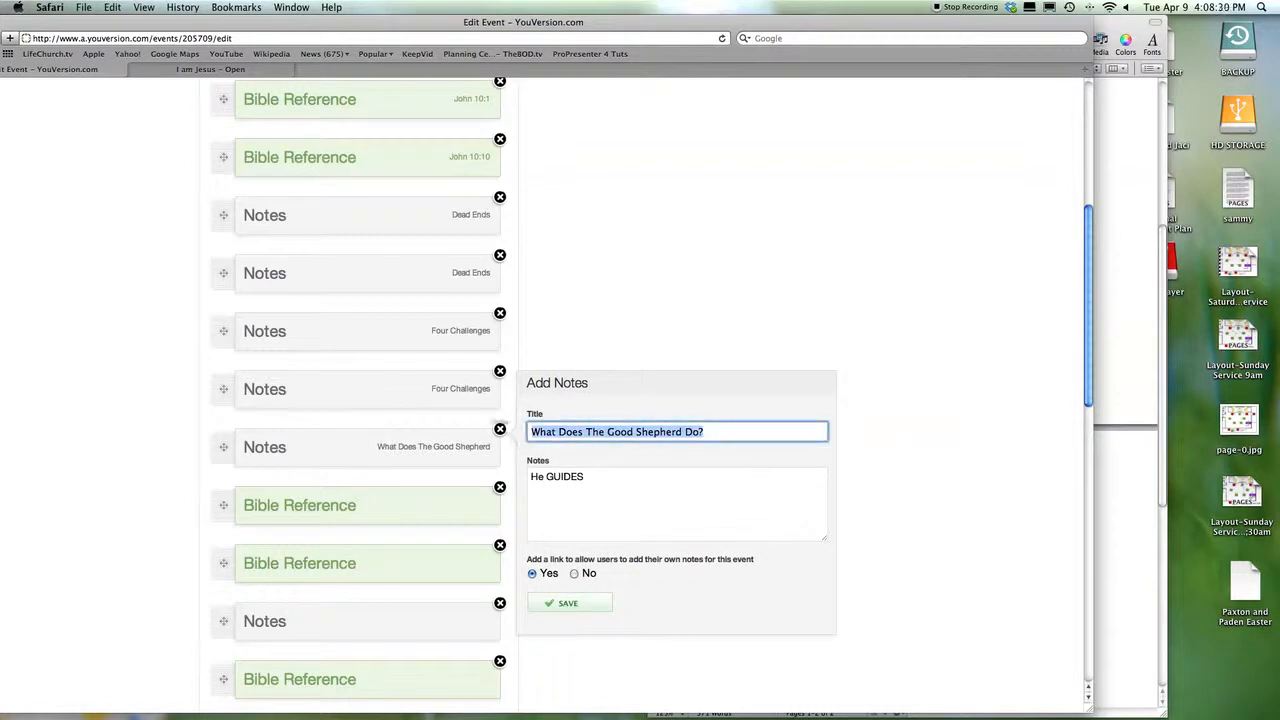
{"action": "type", "text": "The Re"}
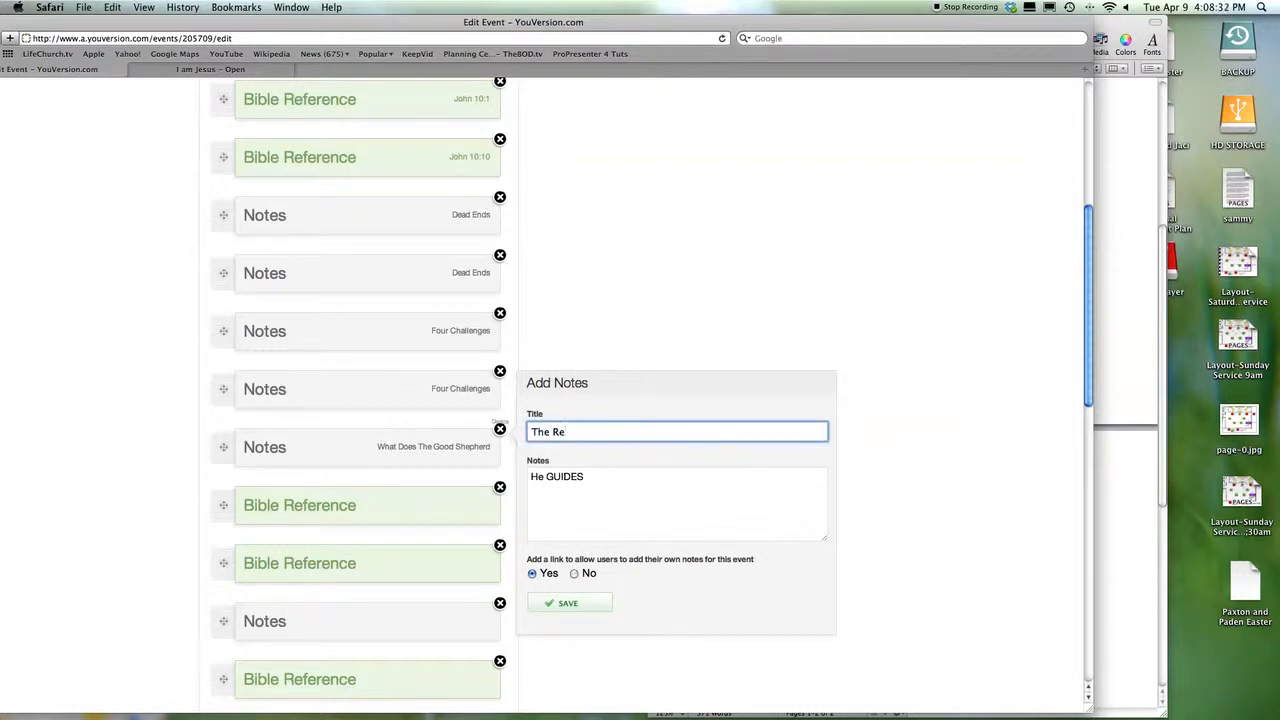
{"action": "type", "text": "surrection"}
{"action": "key", "text": "Tab"}
{"action": "key", "text": "BackSpace"}
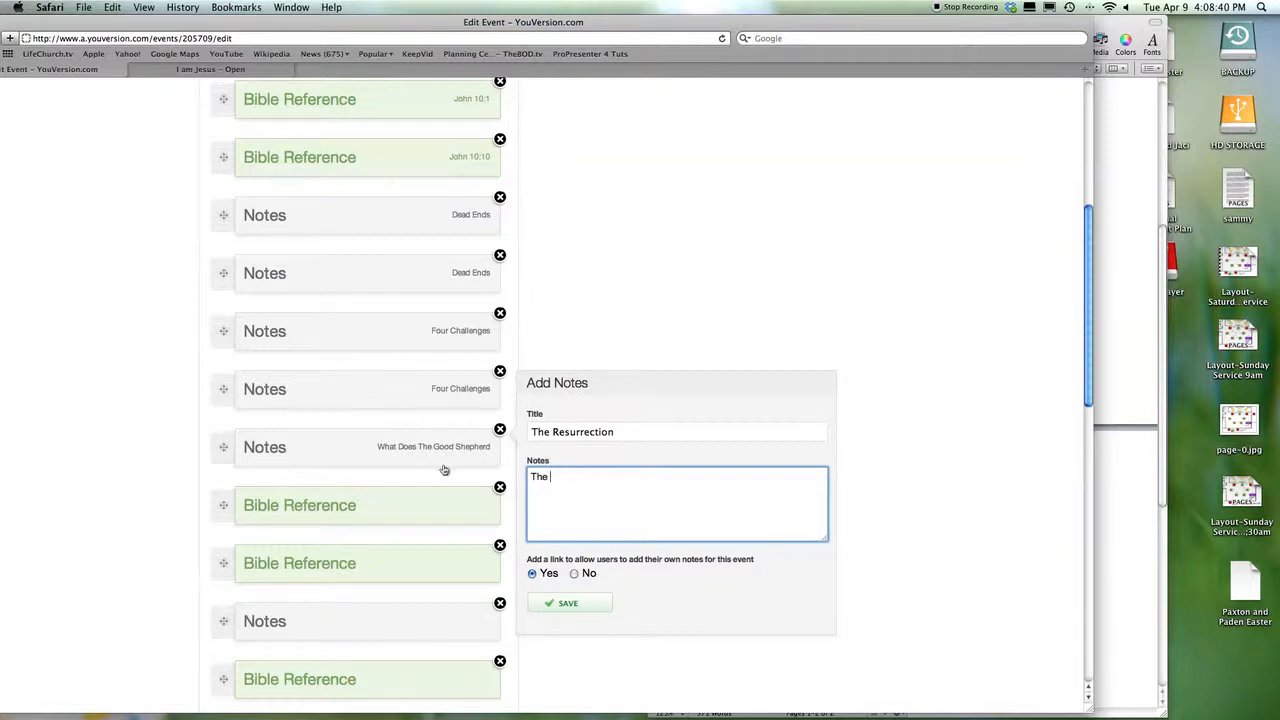
{"action": "left_click", "coordinate": [1136, 485]}
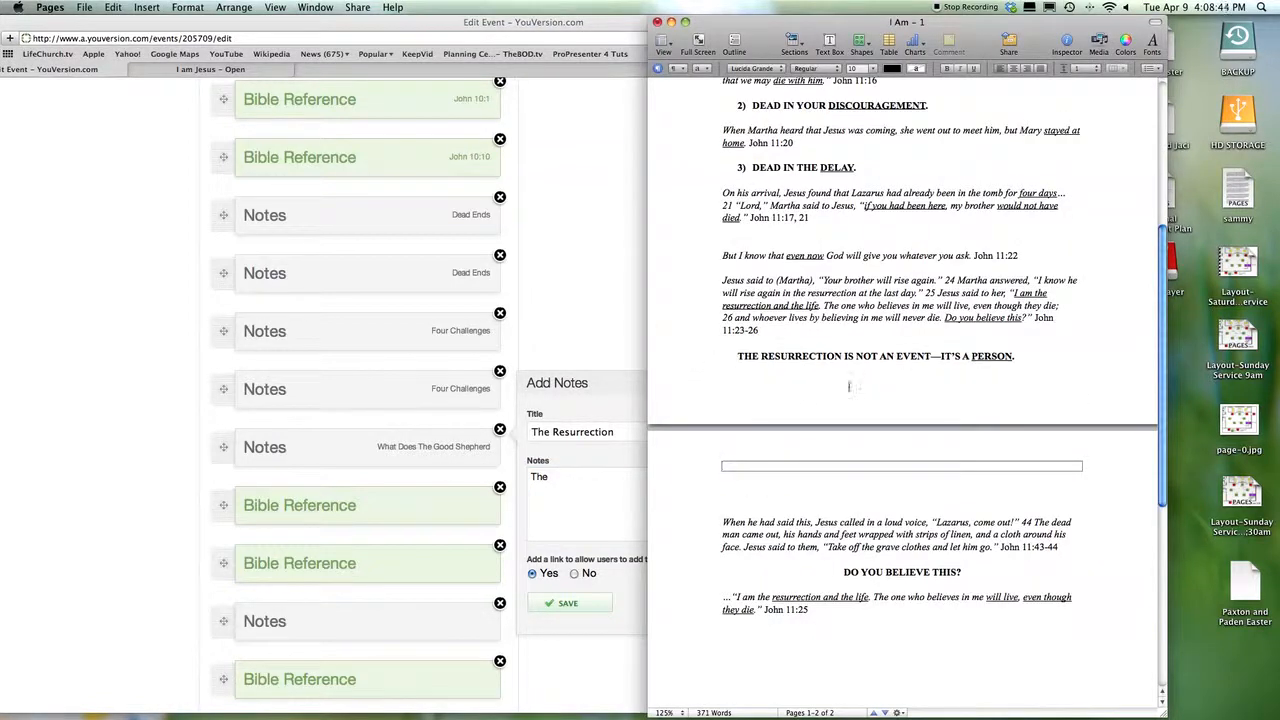
{"action": "left_click", "coordinate": [556, 494]}
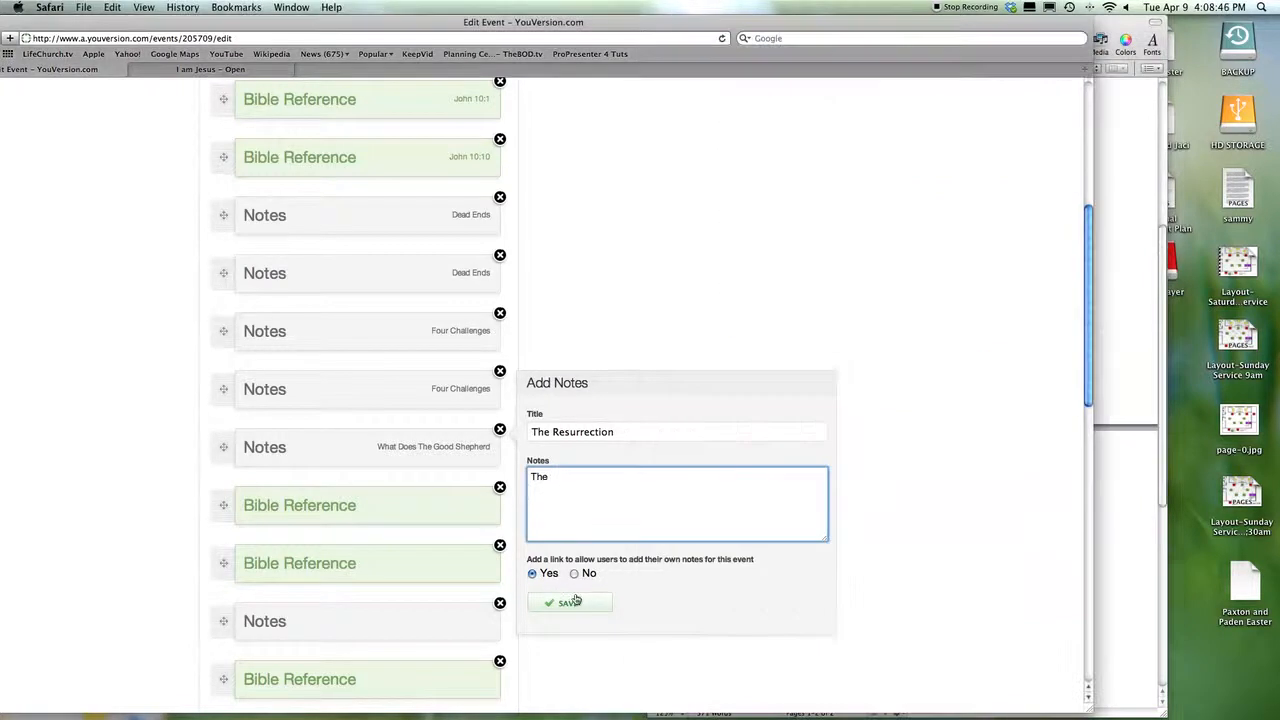
{"action": "left_click", "coordinate": [1137, 496]}
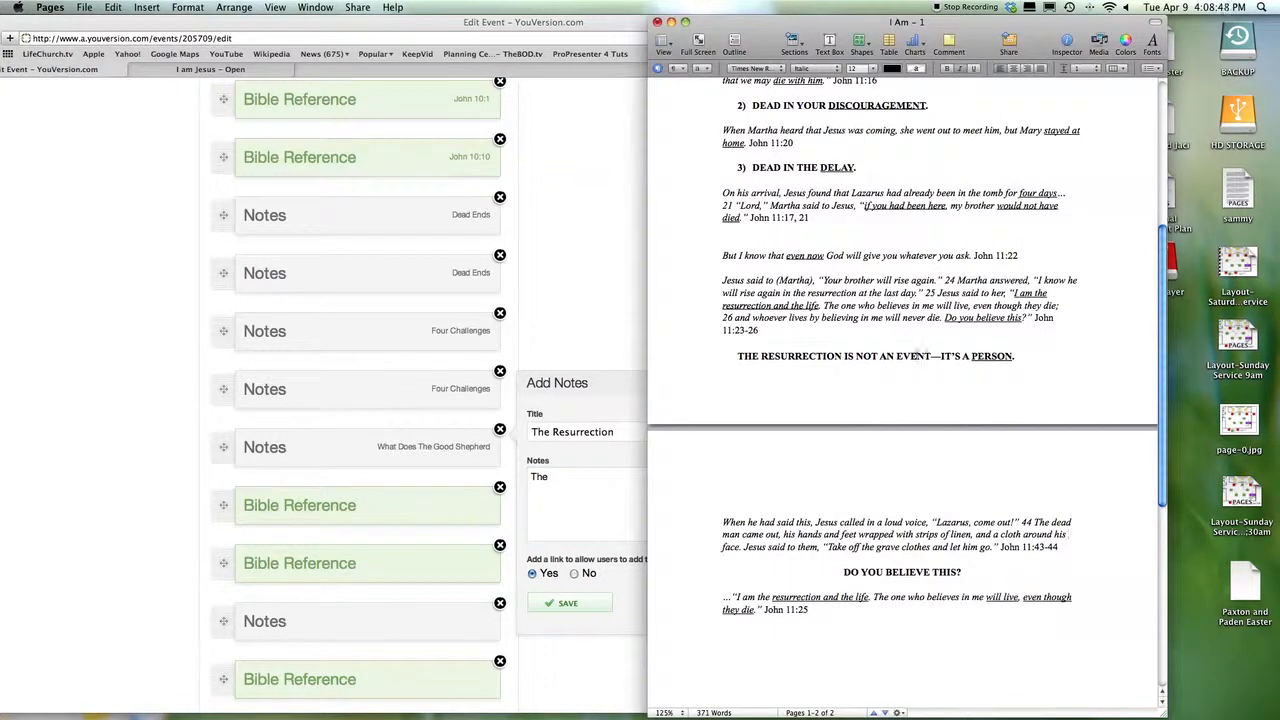
- Scroll through the I AM JESUS item list and bring the event editor back in front
{"action": "scroll", "coordinate": [915, 355], "scroll_direction": "down", "scroll_amount": 3}
{"action": "scroll", "coordinate": [335, 567], "scroll_direction": "down", "scroll_amount": 5}
{"action": "scroll", "coordinate": [335, 567], "scroll_direction": "down", "scroll_amount": 10}
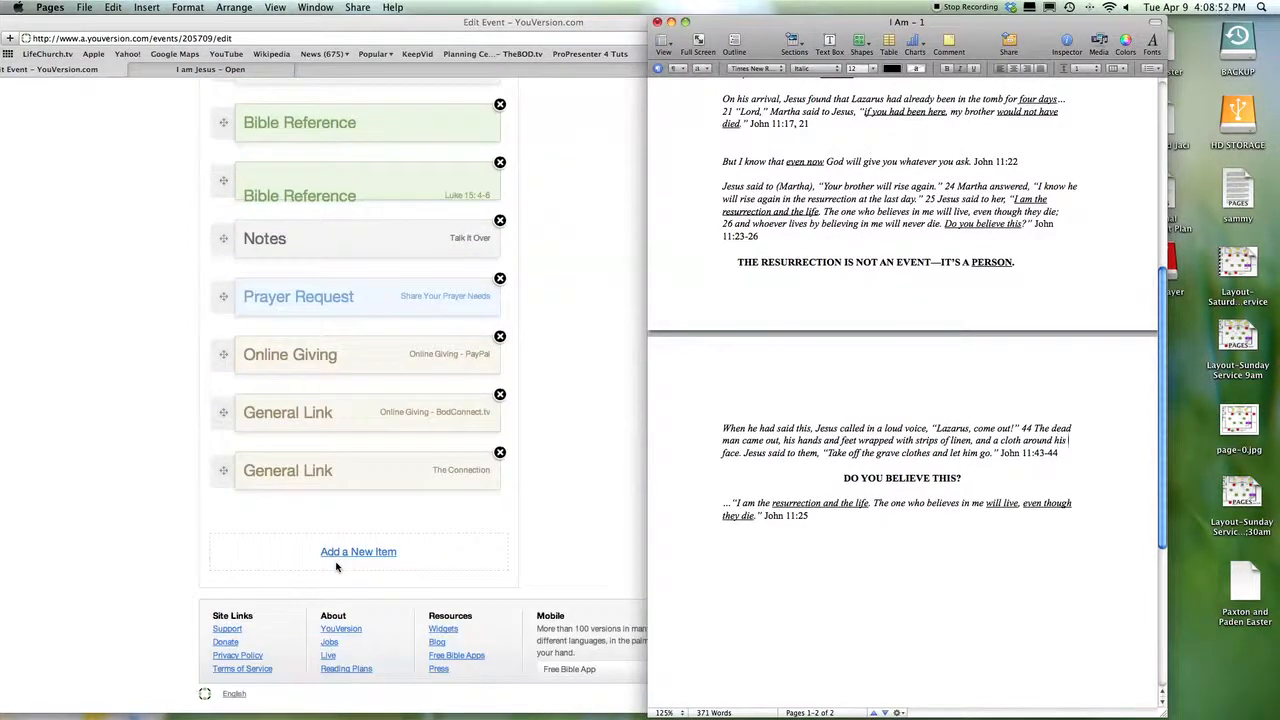
{"action": "scroll", "coordinate": [335, 567], "scroll_direction": "up", "scroll_amount": 4}
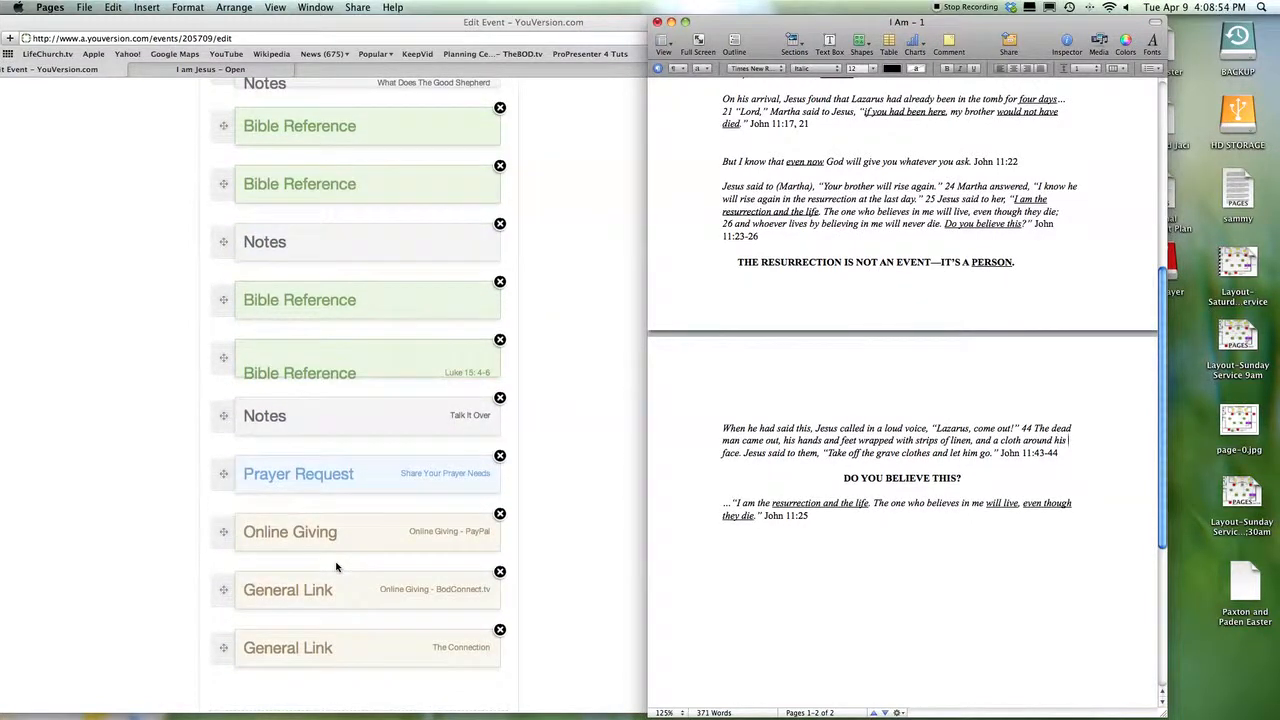
{"action": "scroll", "coordinate": [335, 567], "scroll_direction": "up", "scroll_amount": 15}
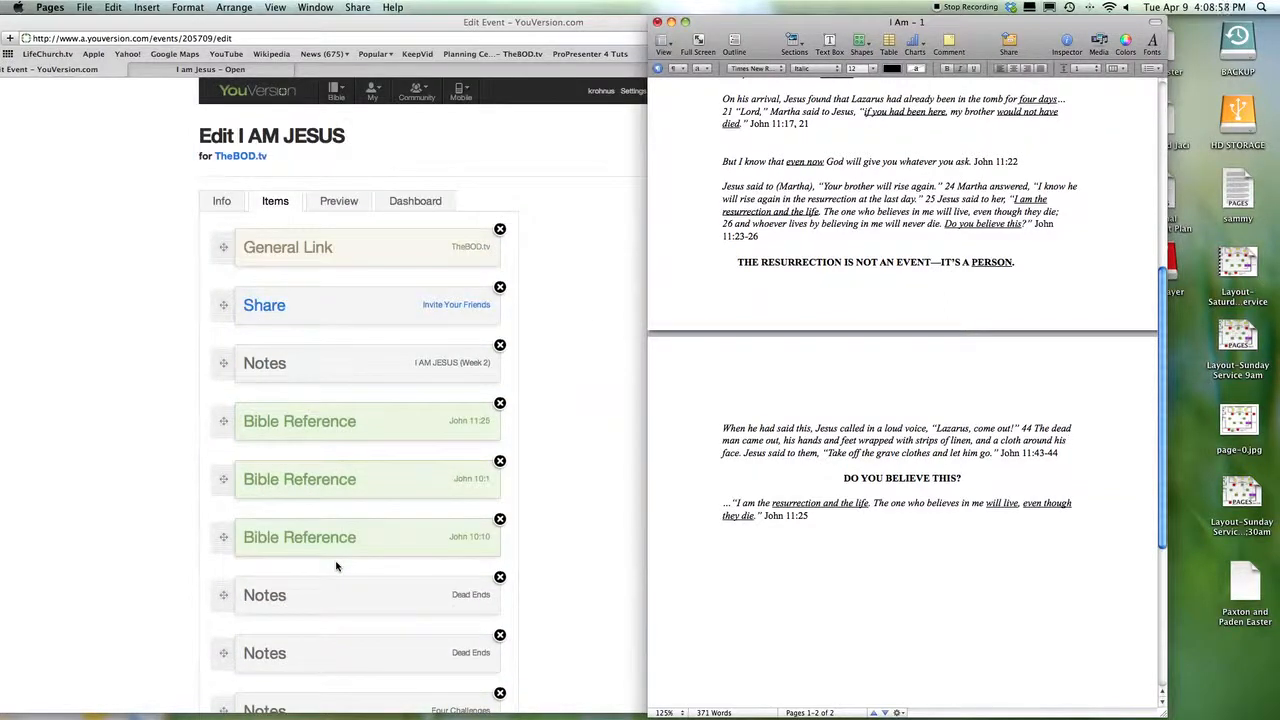
{"action": "scroll", "coordinate": [336, 567], "scroll_direction": "down", "scroll_amount": 10}
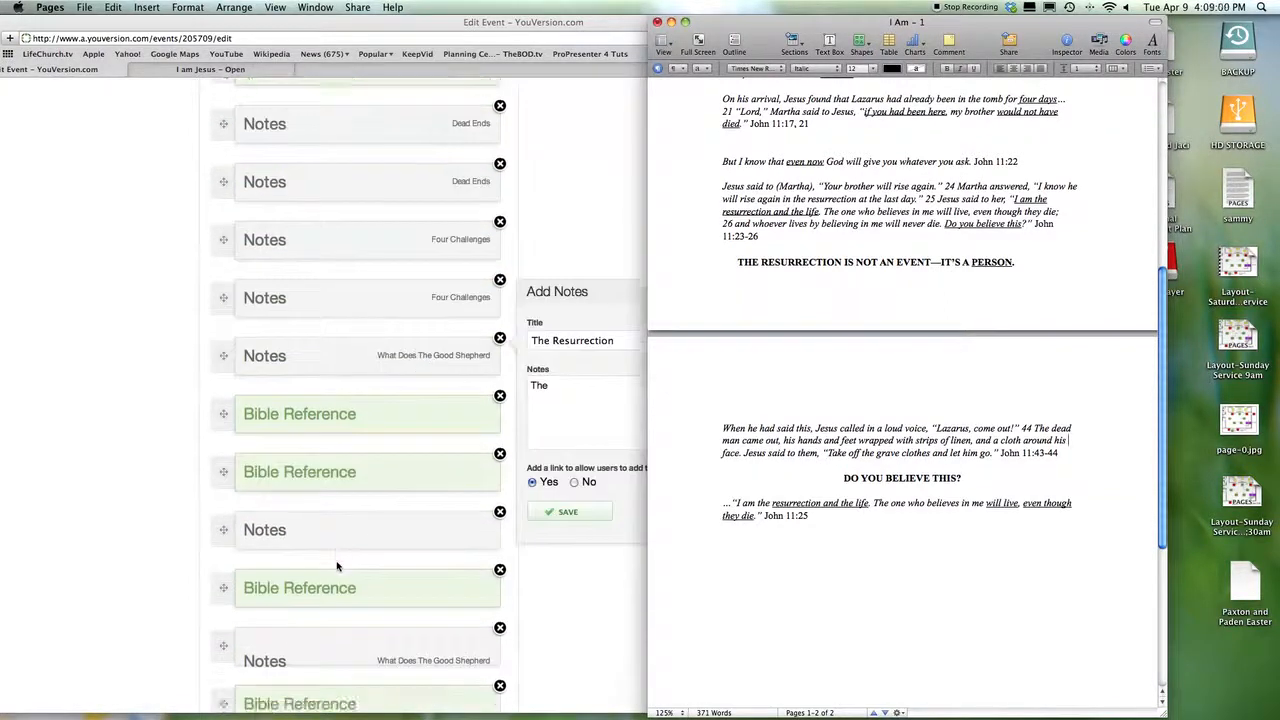
{"action": "scroll", "coordinate": [336, 567], "scroll_direction": "down", "scroll_amount": 10}
{"action": "scroll", "coordinate": [336, 567], "scroll_direction": "up", "scroll_amount": 7}
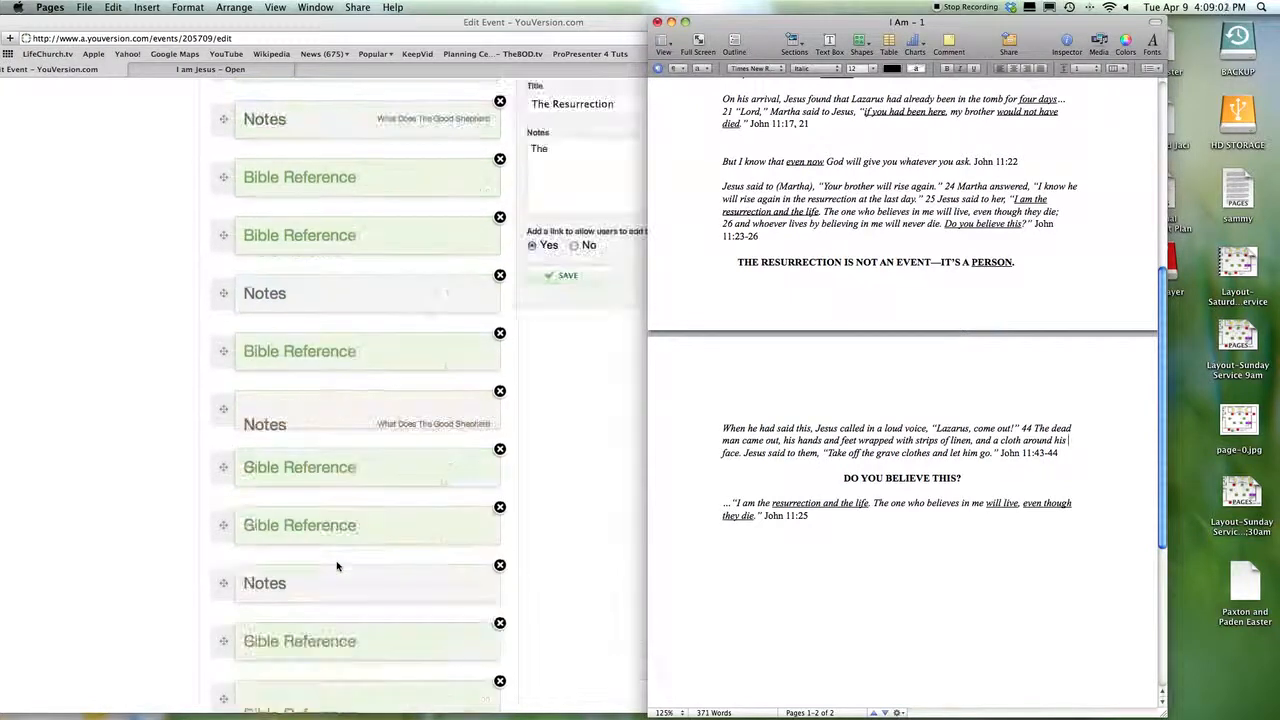
{"action": "scroll", "coordinate": [336, 567], "scroll_direction": "up", "scroll_amount": 10}
{"action": "scroll", "coordinate": [336, 567], "scroll_direction": "down", "scroll_amount": 6}
{"action": "scroll", "coordinate": [336, 567], "scroll_direction": "down", "scroll_amount": 10}
{"action": "scroll", "coordinate": [336, 567], "scroll_direction": "up", "scroll_amount": 10}
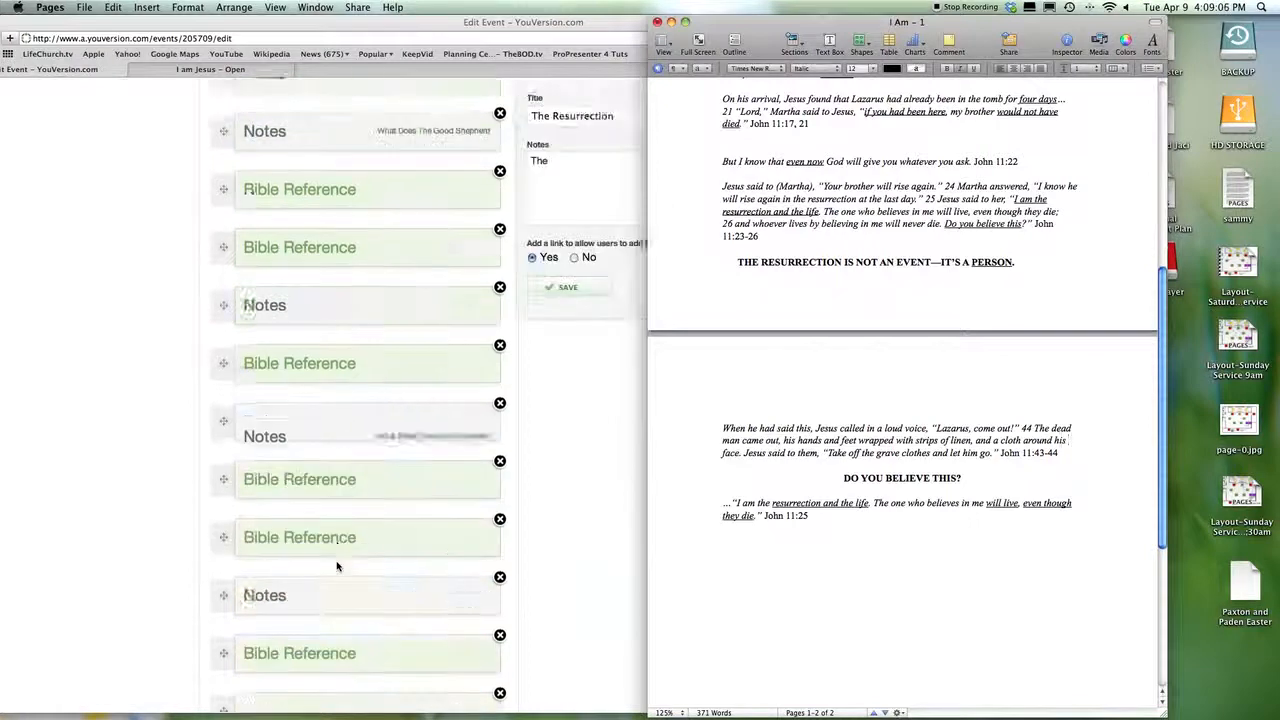
{"action": "left_click", "coordinate": [565, 484]}
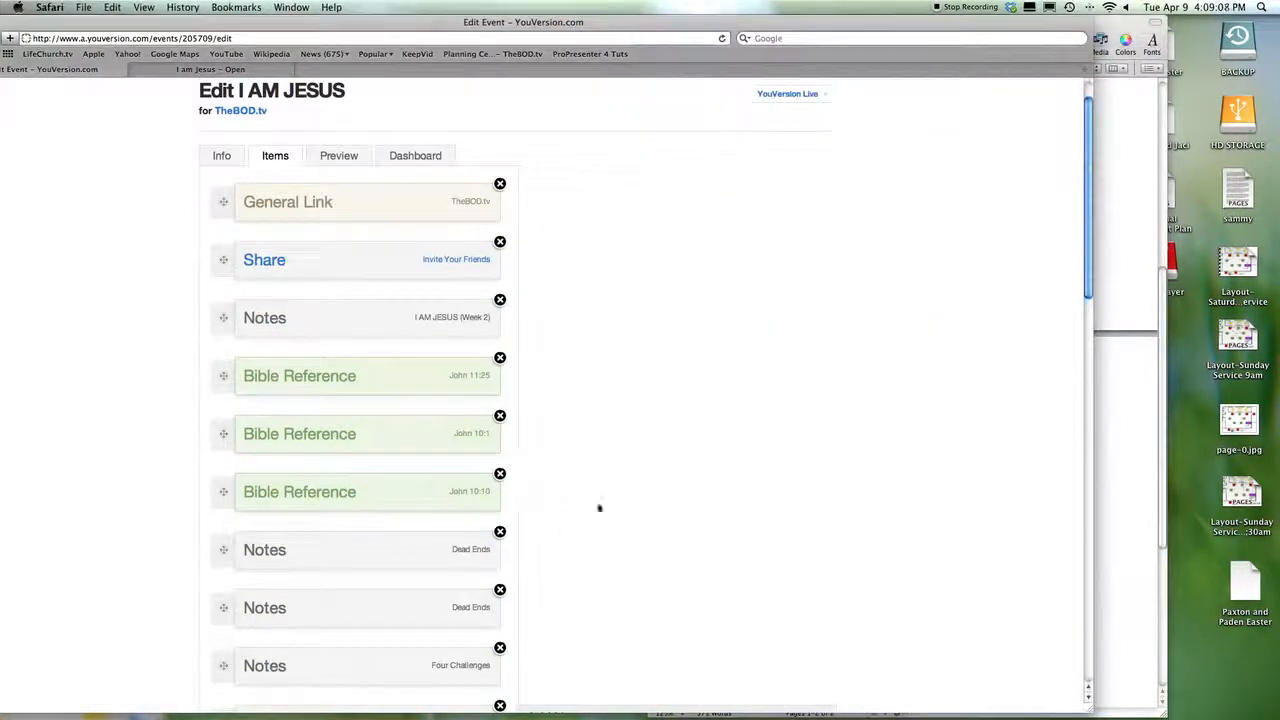
{"action": "scroll", "coordinate": [603, 555], "scroll_direction": "down", "scroll_amount": 15}
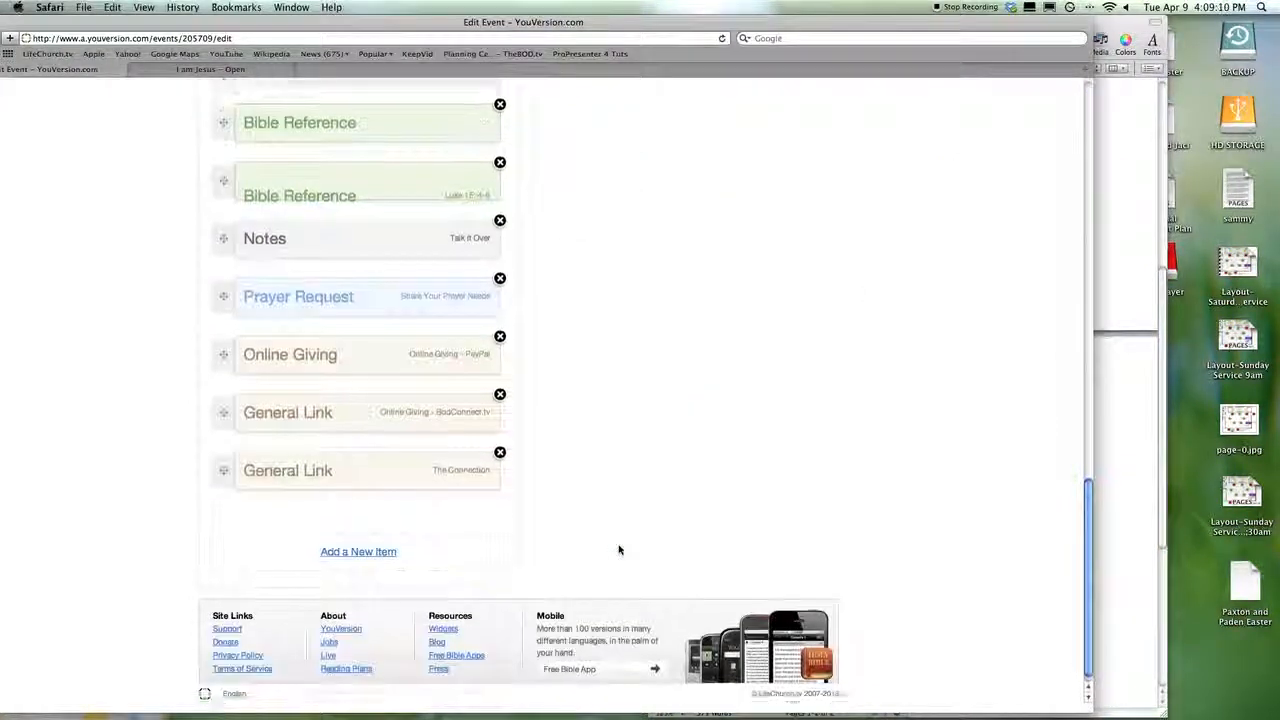
{"action": "scroll", "coordinate": [618, 549], "scroll_direction": "up", "scroll_amount": 15}
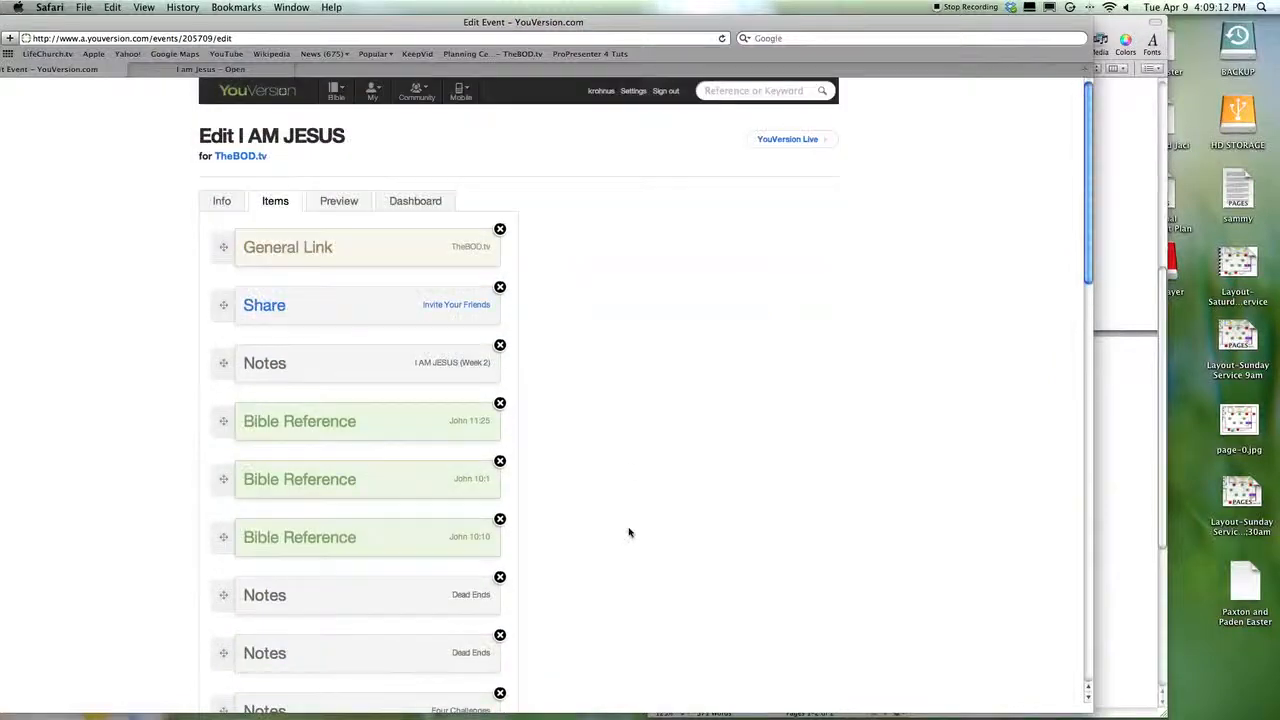